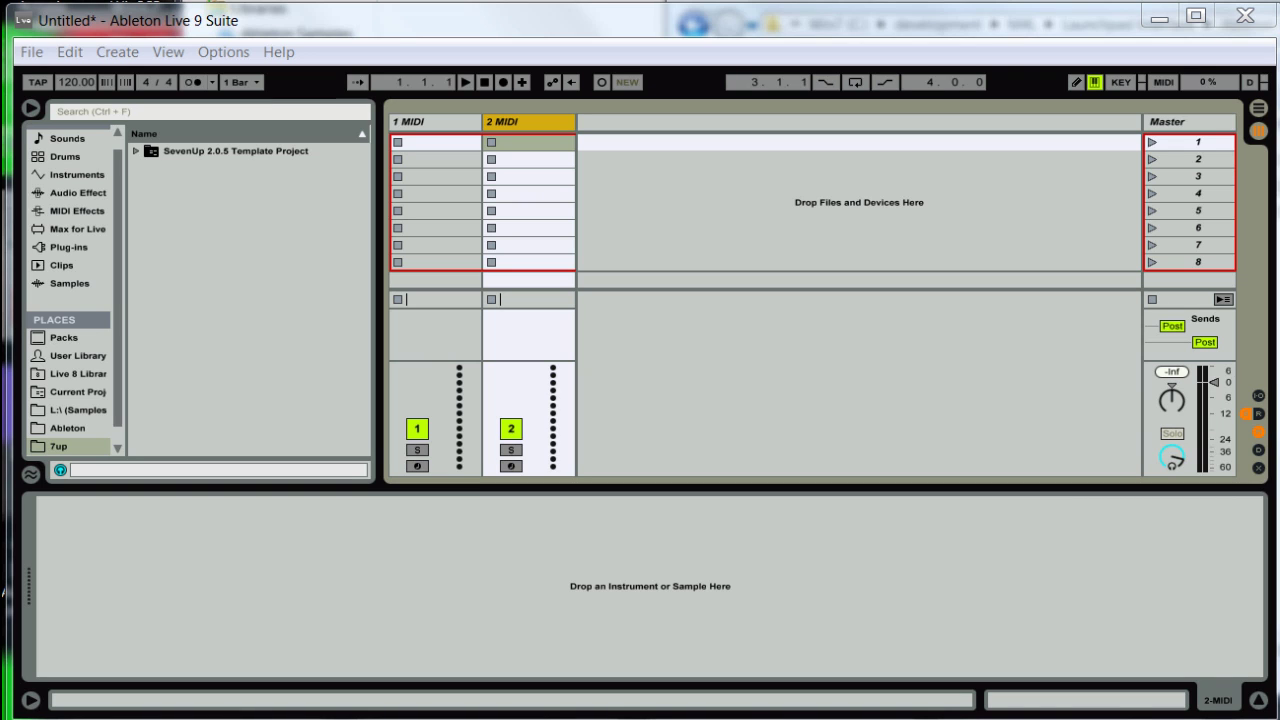
- Load Gridlock.amxd onto the 2 MIDI track and select 1 - Launchpad as its controller
key(alt+Tab)
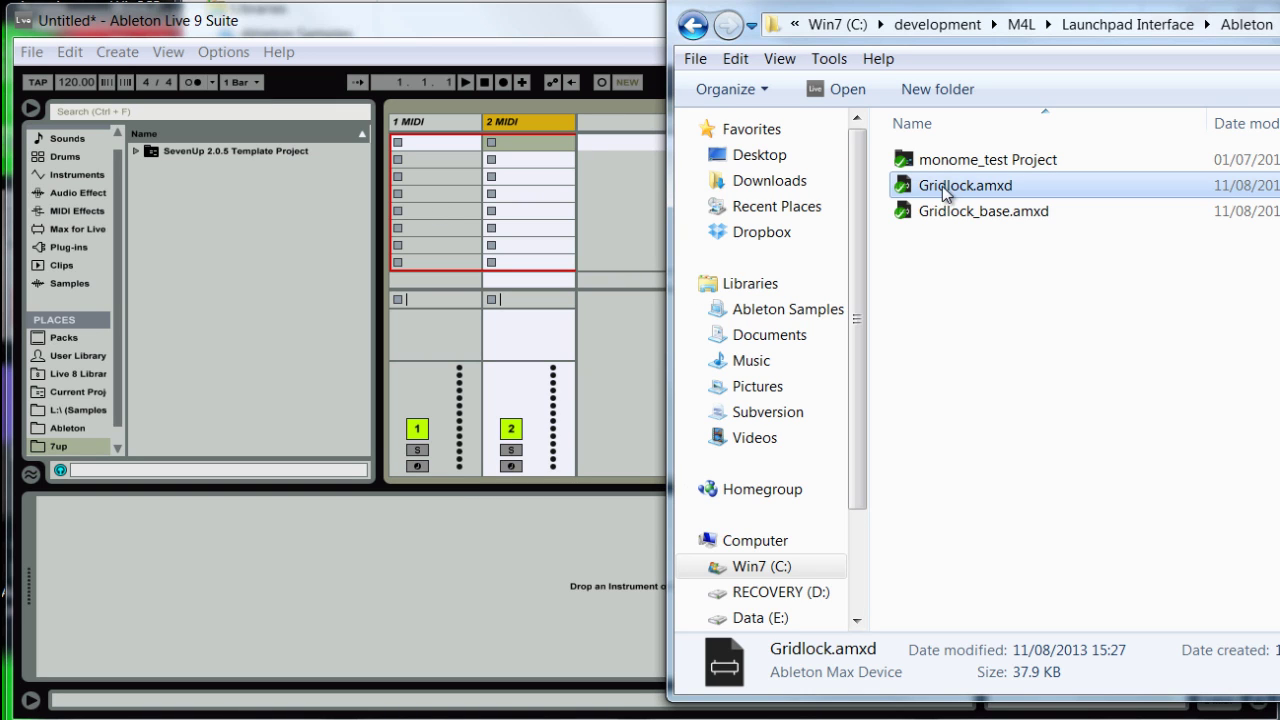
drag(945, 190, 190, 557)
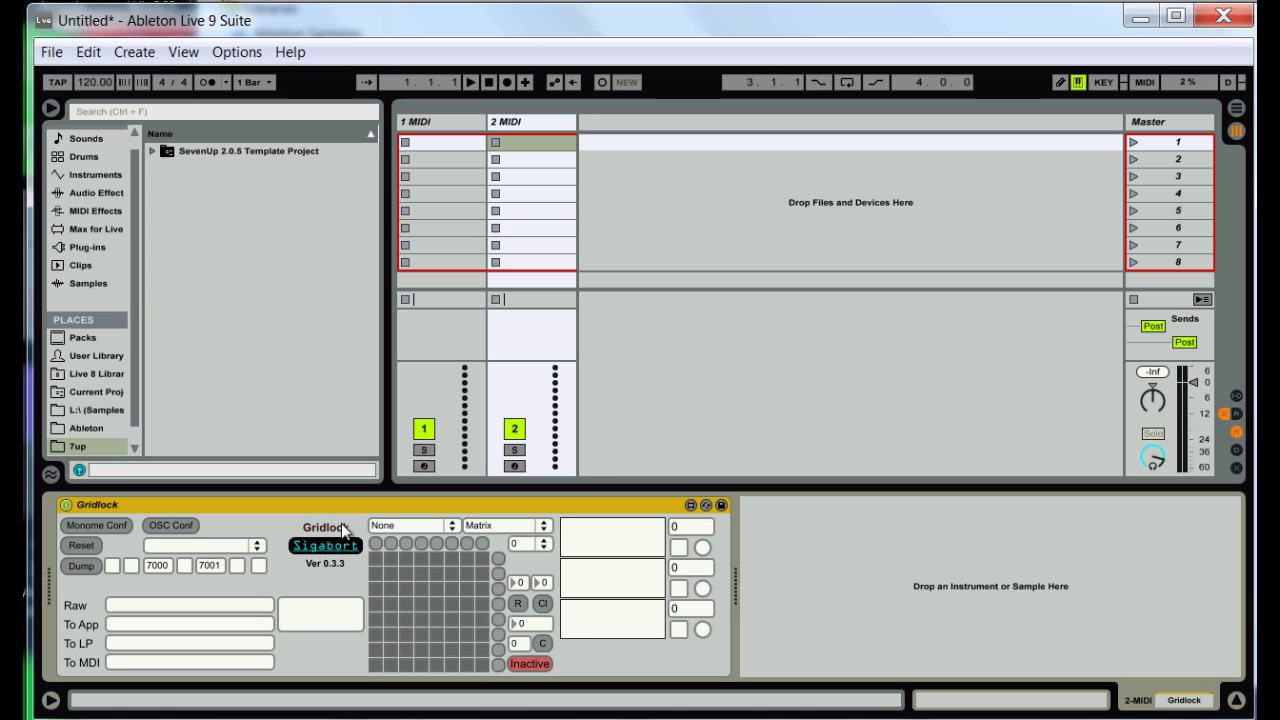
click(450, 526)
click(430, 562)
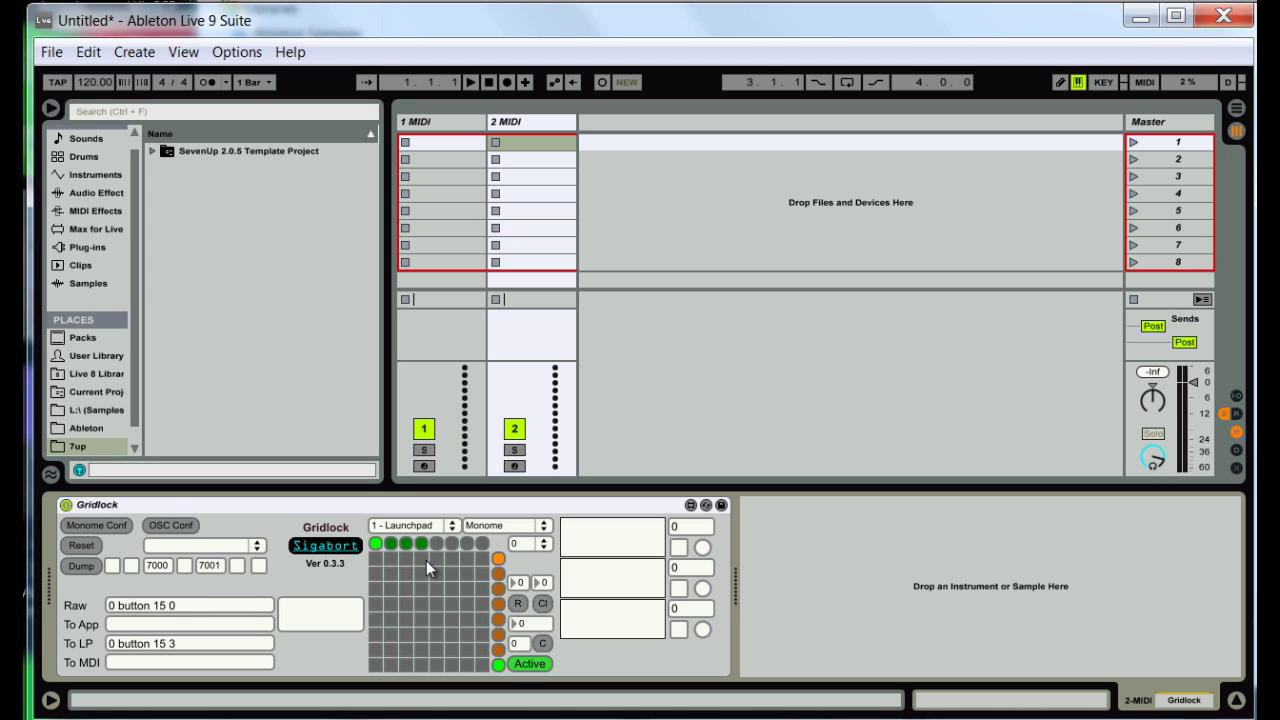
- Open Gridlock's monome configuration and disable monome instances 2 to 7
click(97, 525)
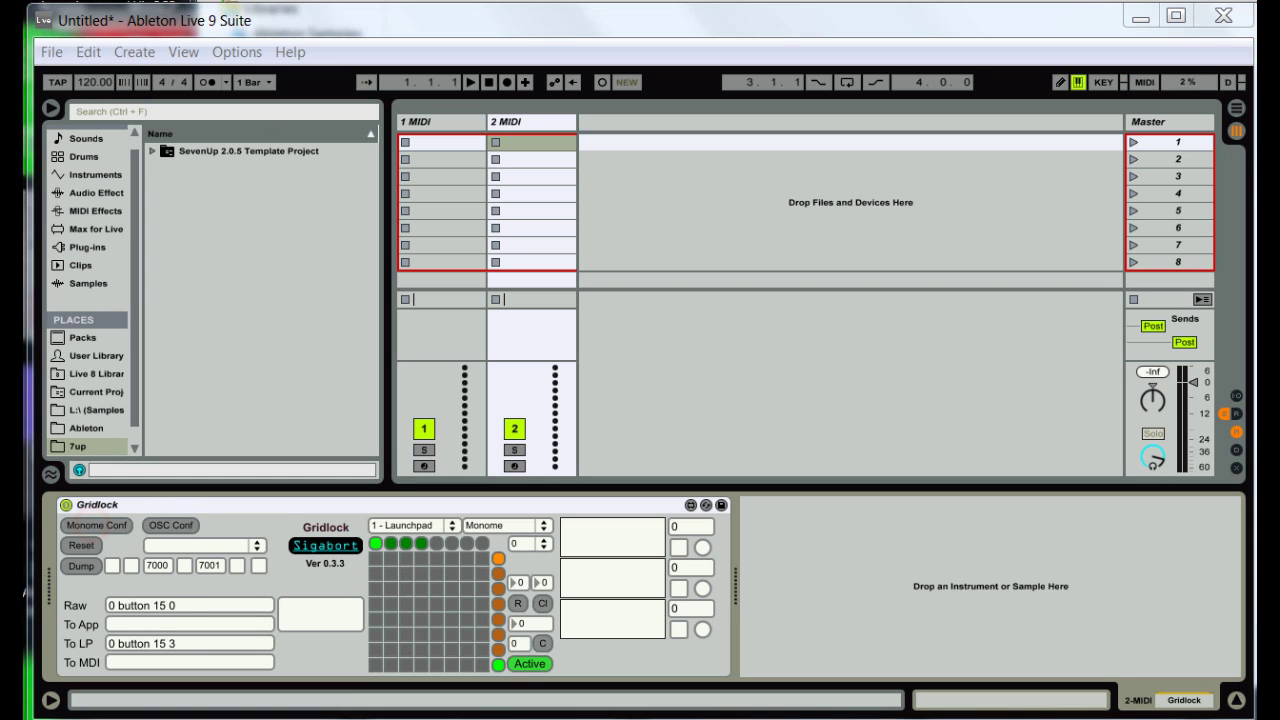
drag(400, 162, 319, 211)
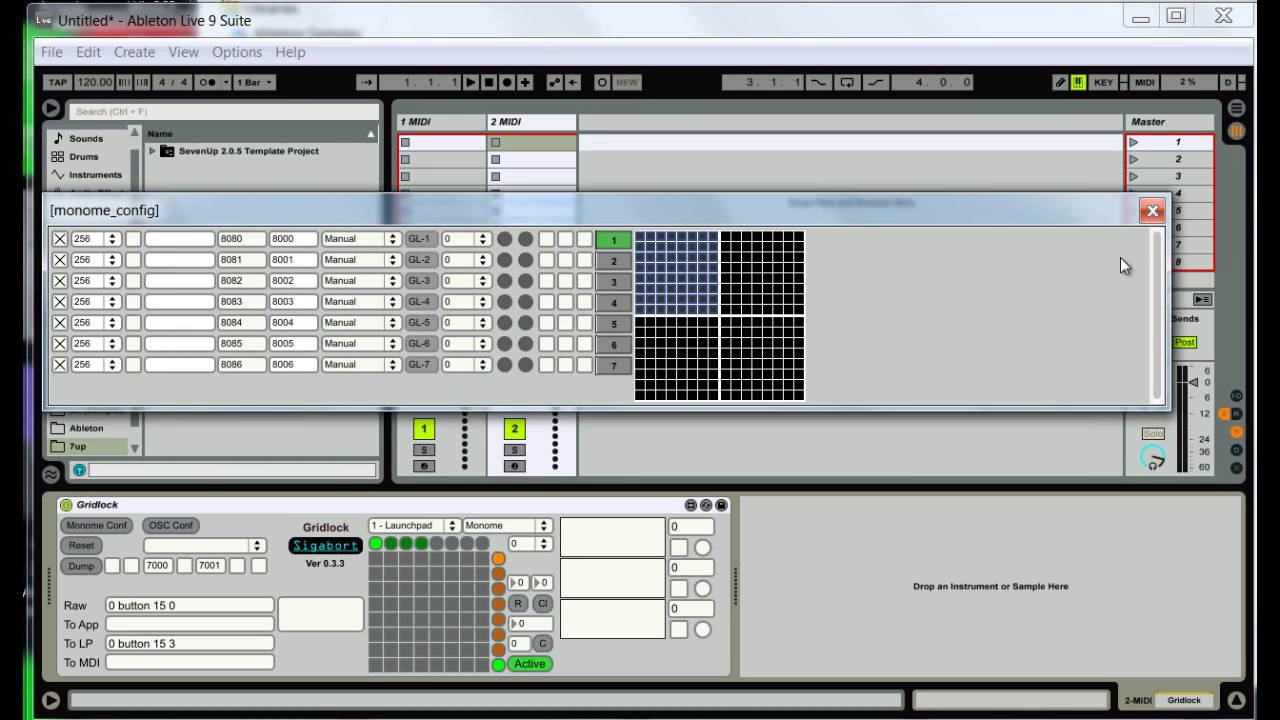
click(60, 259)
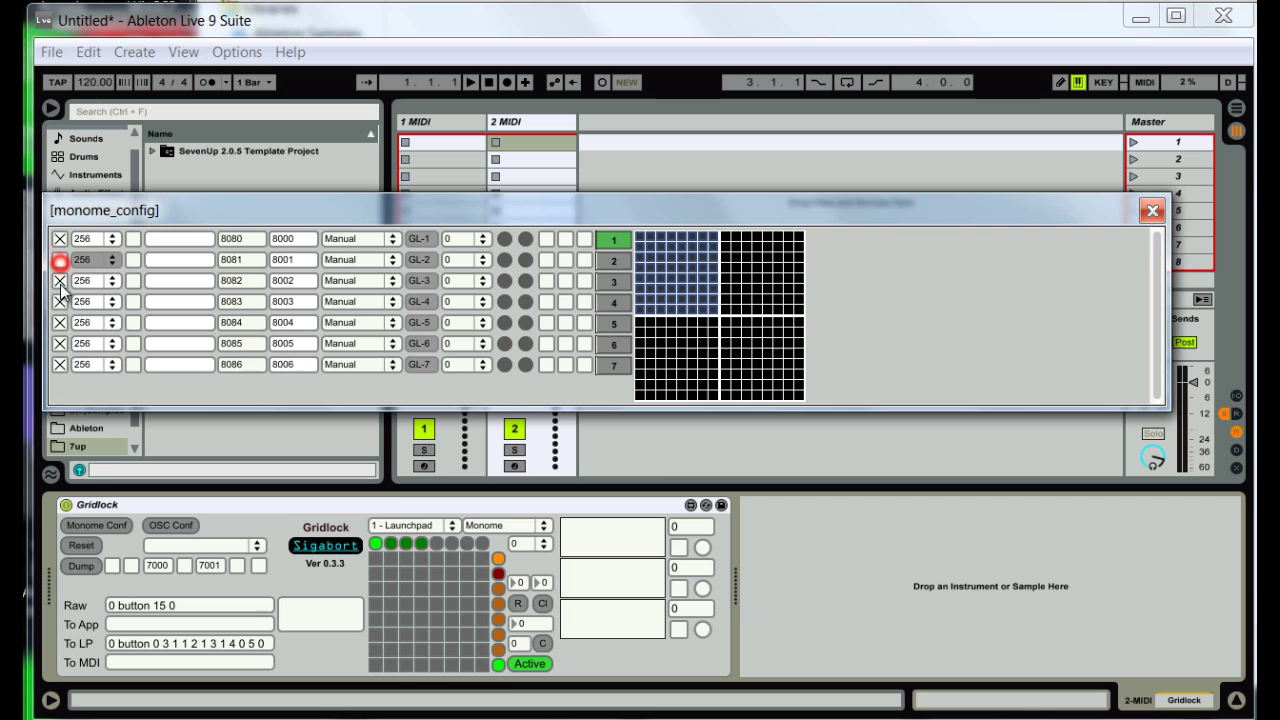
click(60, 280)
click(60, 301)
click(60, 322)
click(60, 343)
click(60, 364)
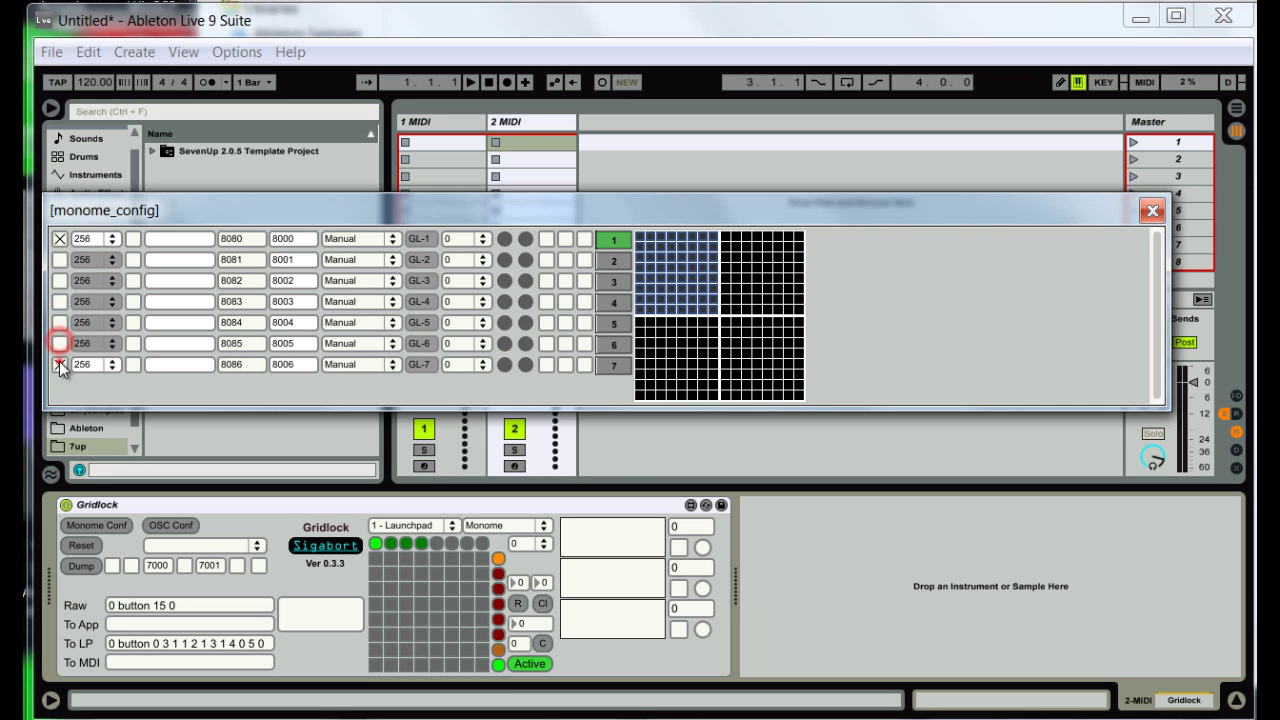
- Expand the SevenUp 2.0.5 Template Project's instrument presets down to the contents of the SevenUp 2.0.5 Max Instrument folder
drag(274, 200, 264, 493)
click(166, 220)
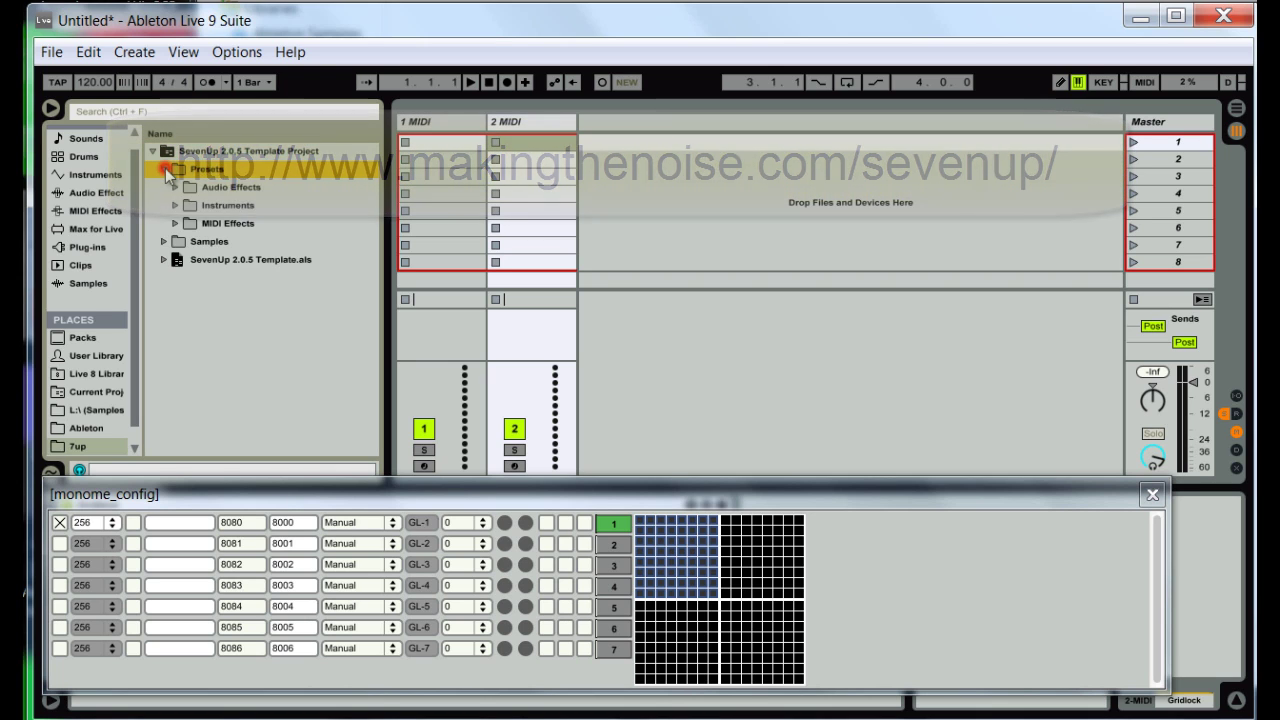
click(176, 205)
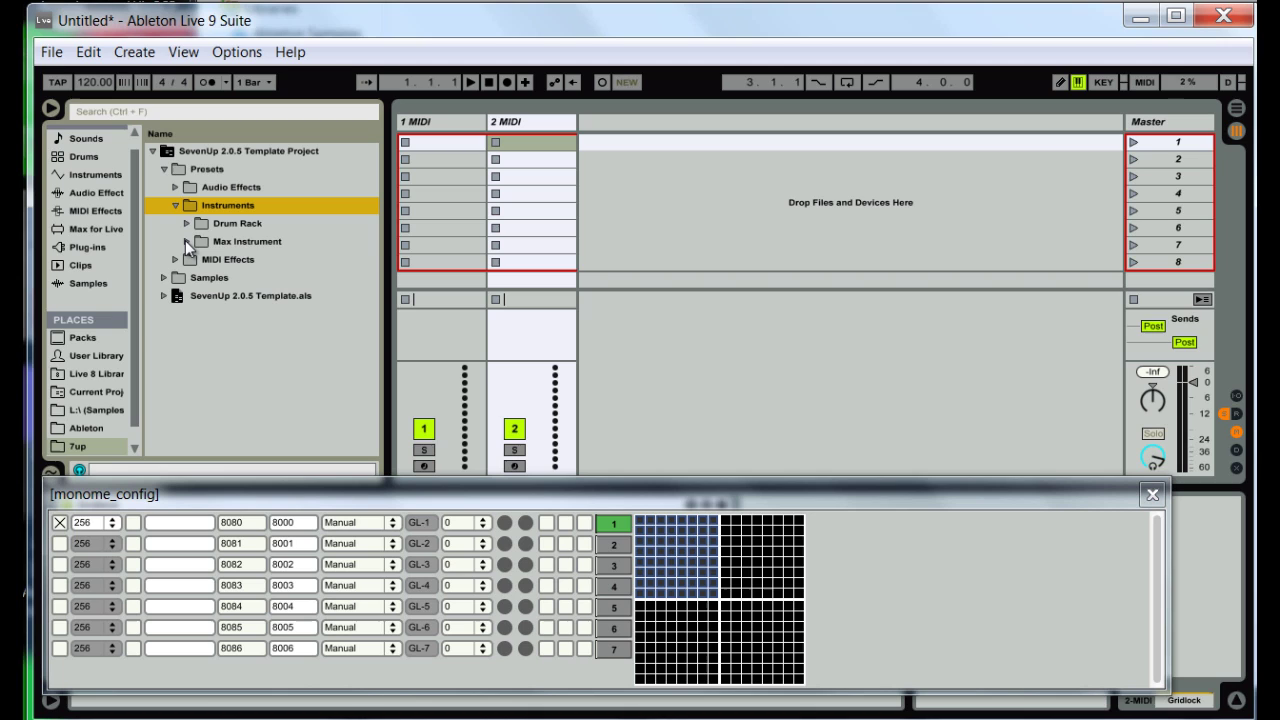
click(187, 242)
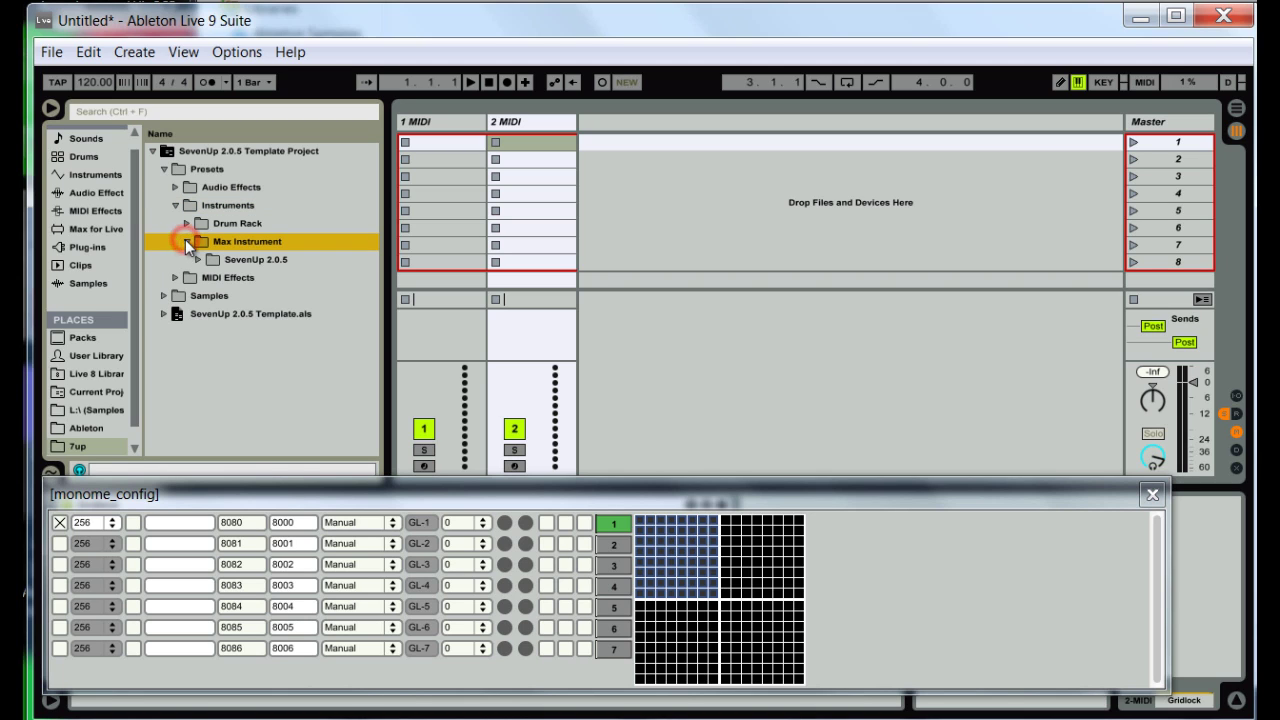
click(198, 260)
- Load SevenUpCore.amxd onto the 1 MIDI track
click(450, 124)
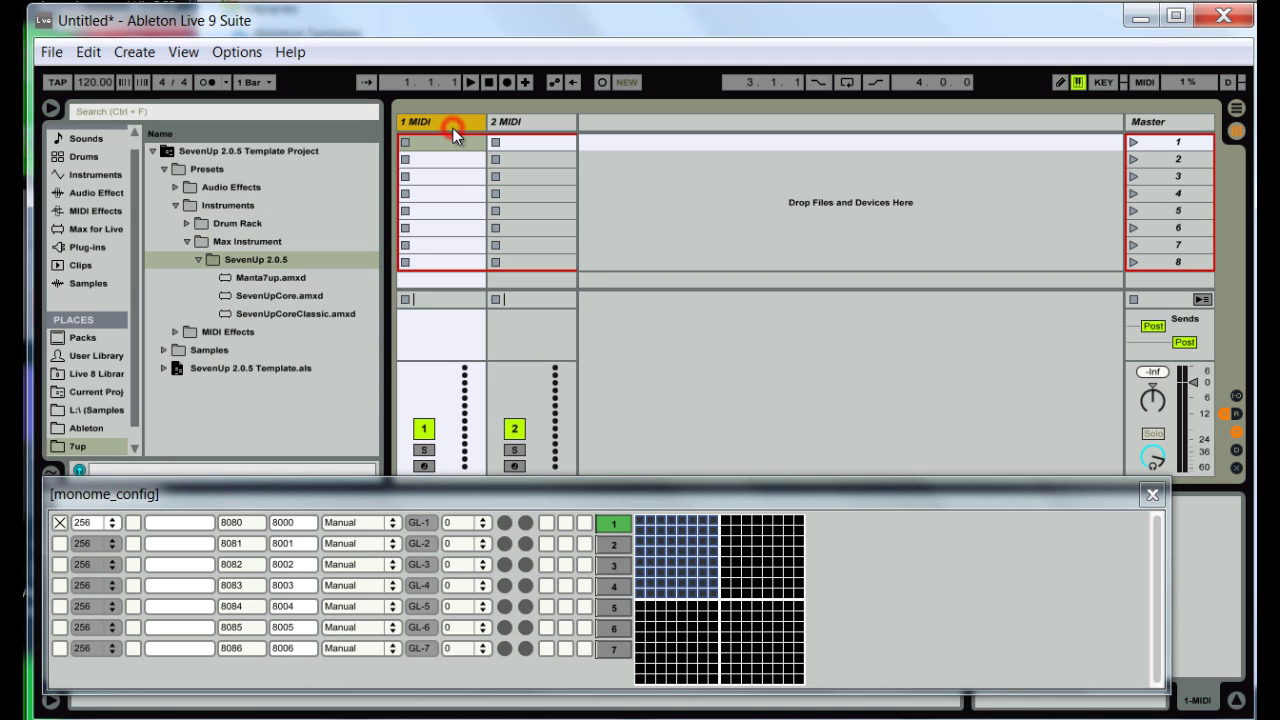
mouse_move(480, 495)
mouse_down()
mouse_move(490, 230)
mouse_move(491, 503)
mouse_up()
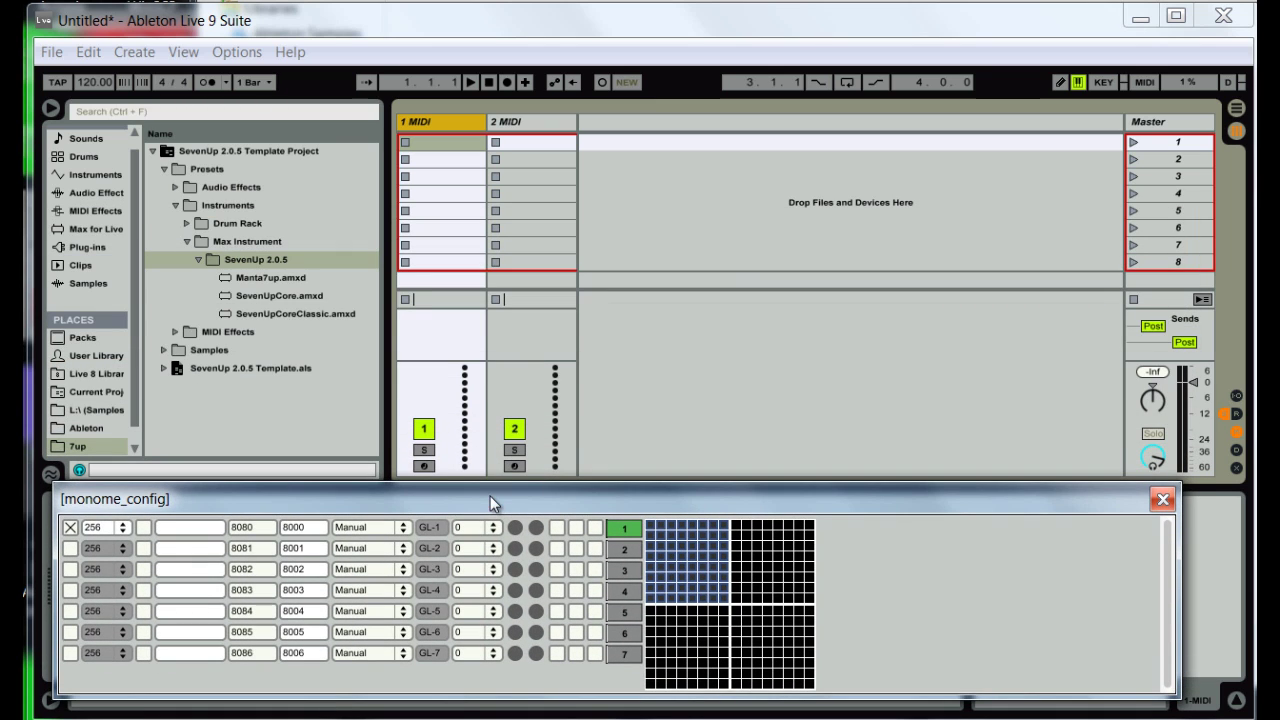
click(265, 295)
drag(280, 291, 434, 121)
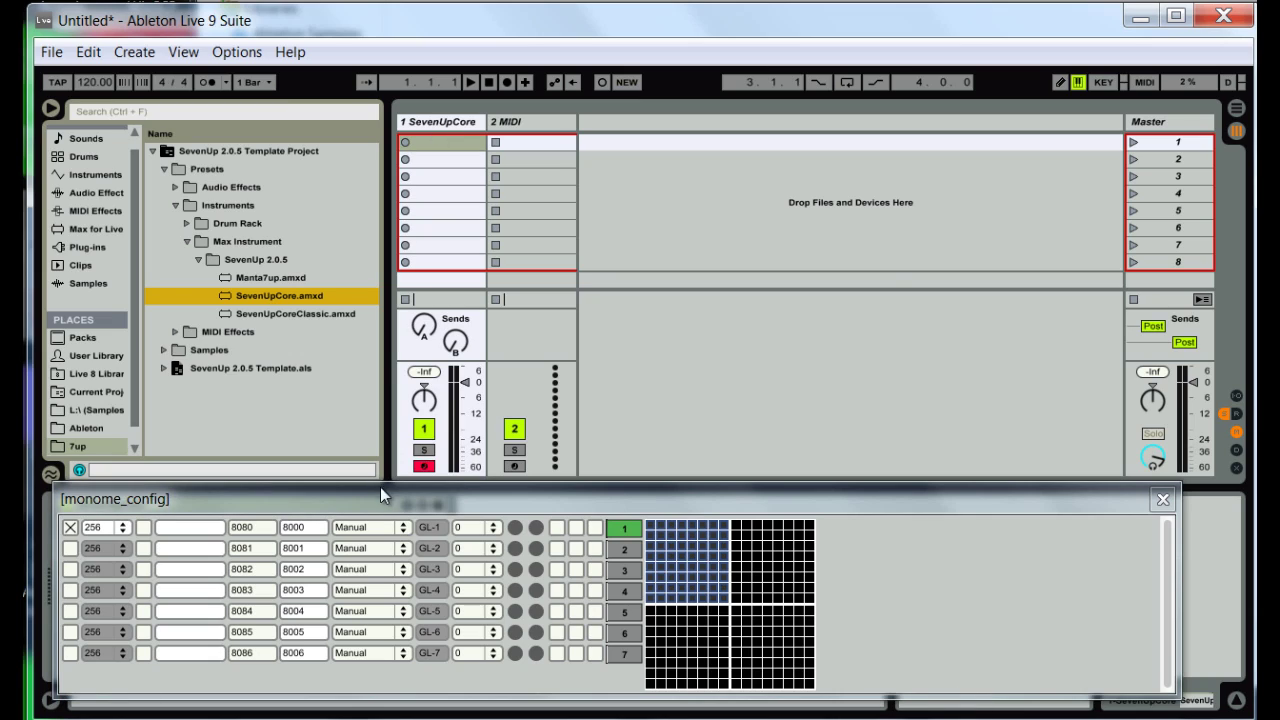
- Disable monome instance 1, enable instance 2 and set instance 2's connection type to ZeroConfig
drag(380, 500, 369, 266)
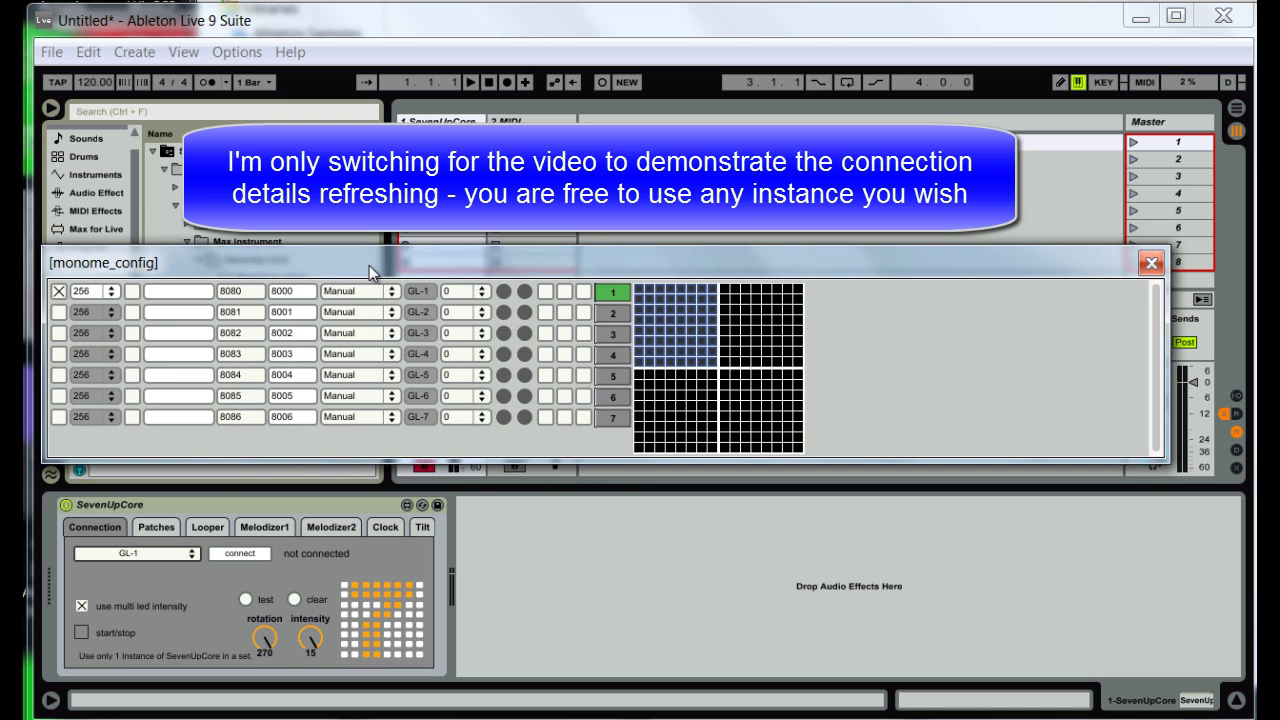
click(59, 291)
click(59, 312)
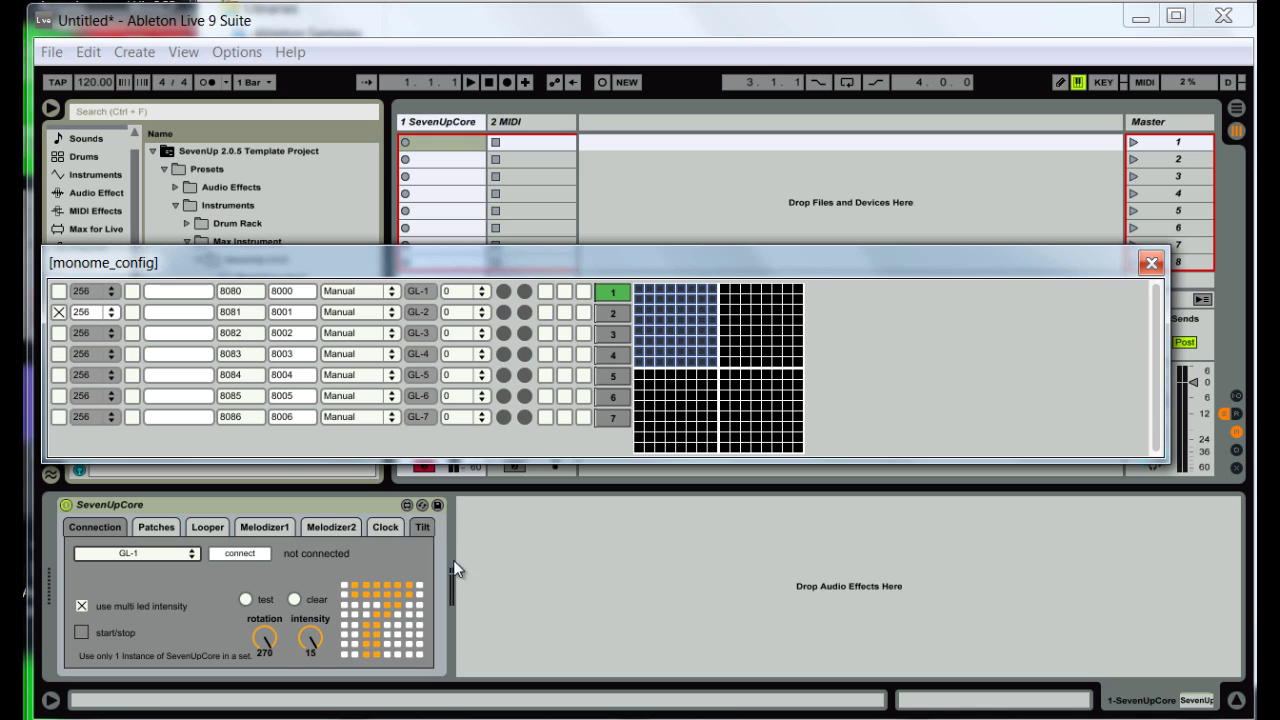
click(360, 313)
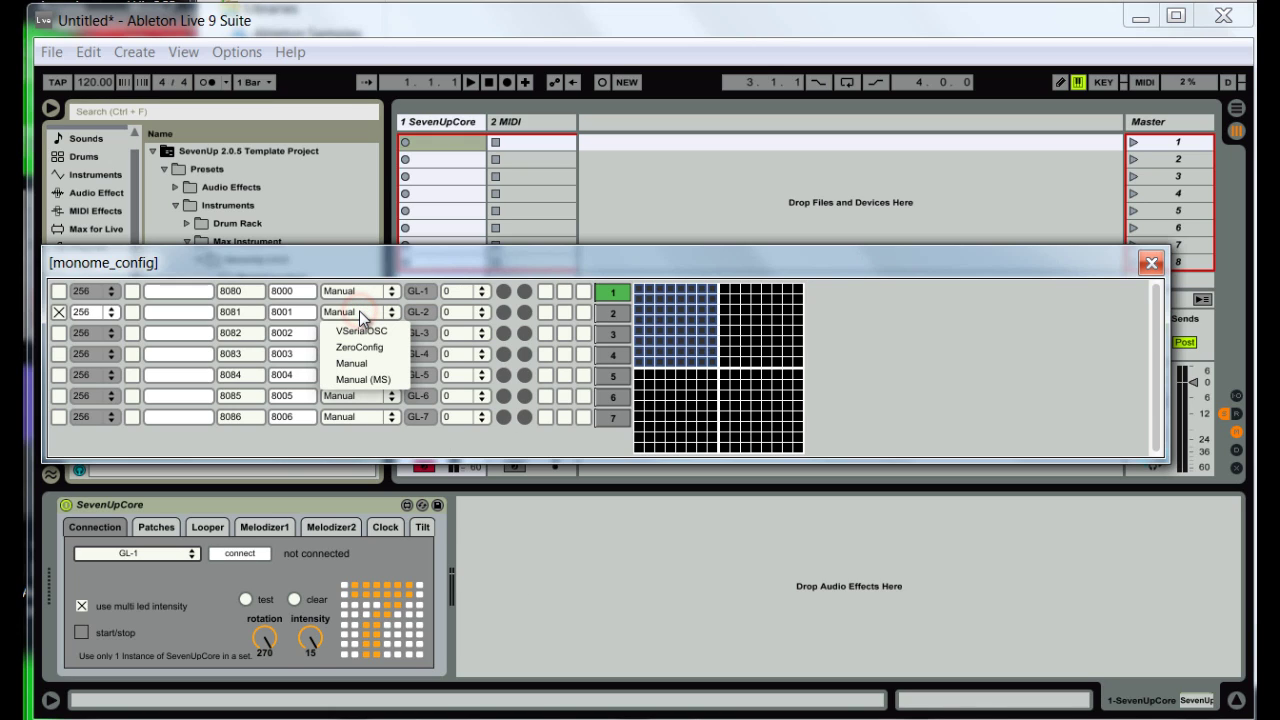
click(359, 347)
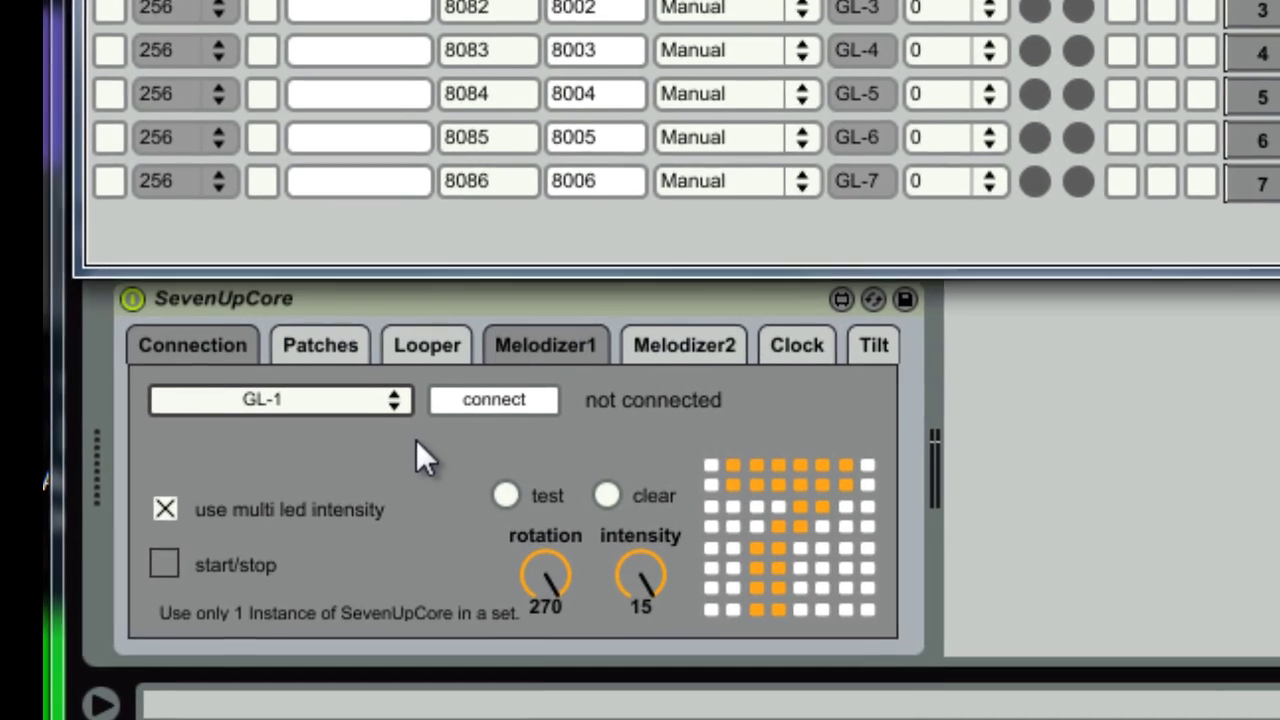
- Select GL-2 as the SevenUpCore connection device
click(340, 443)
click(403, 391)
click(359, 469)
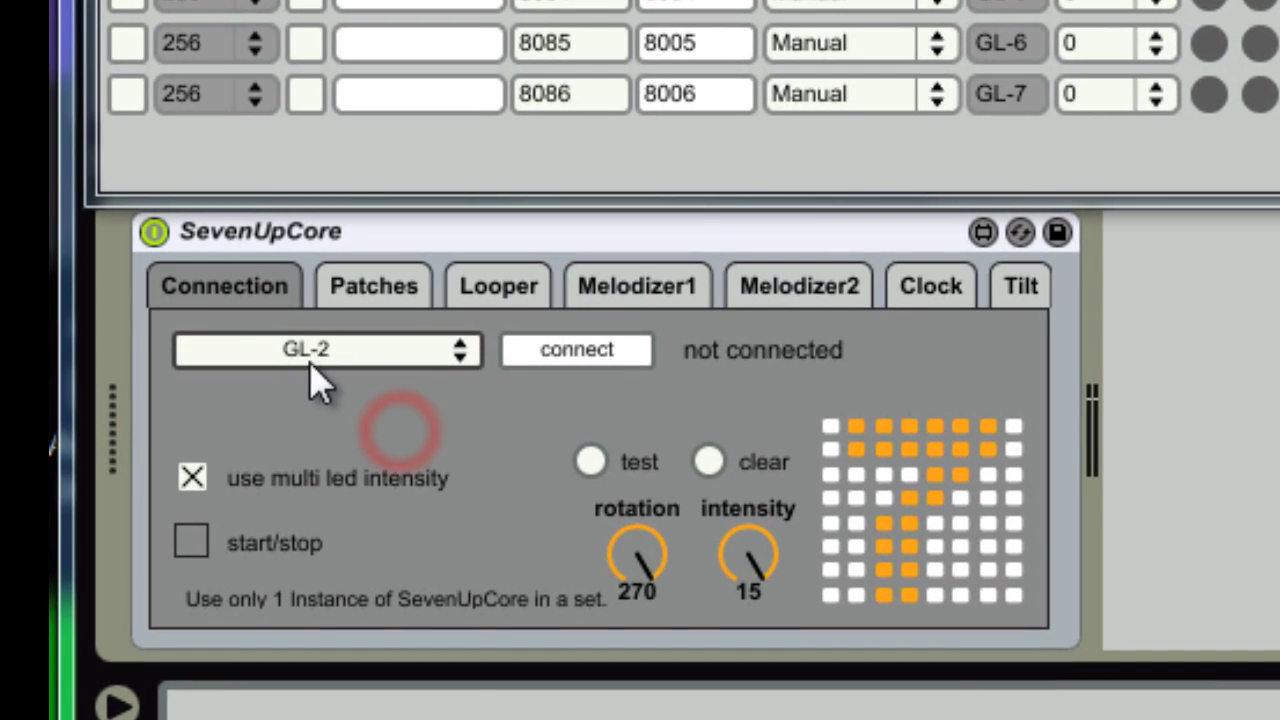
click(460, 350)
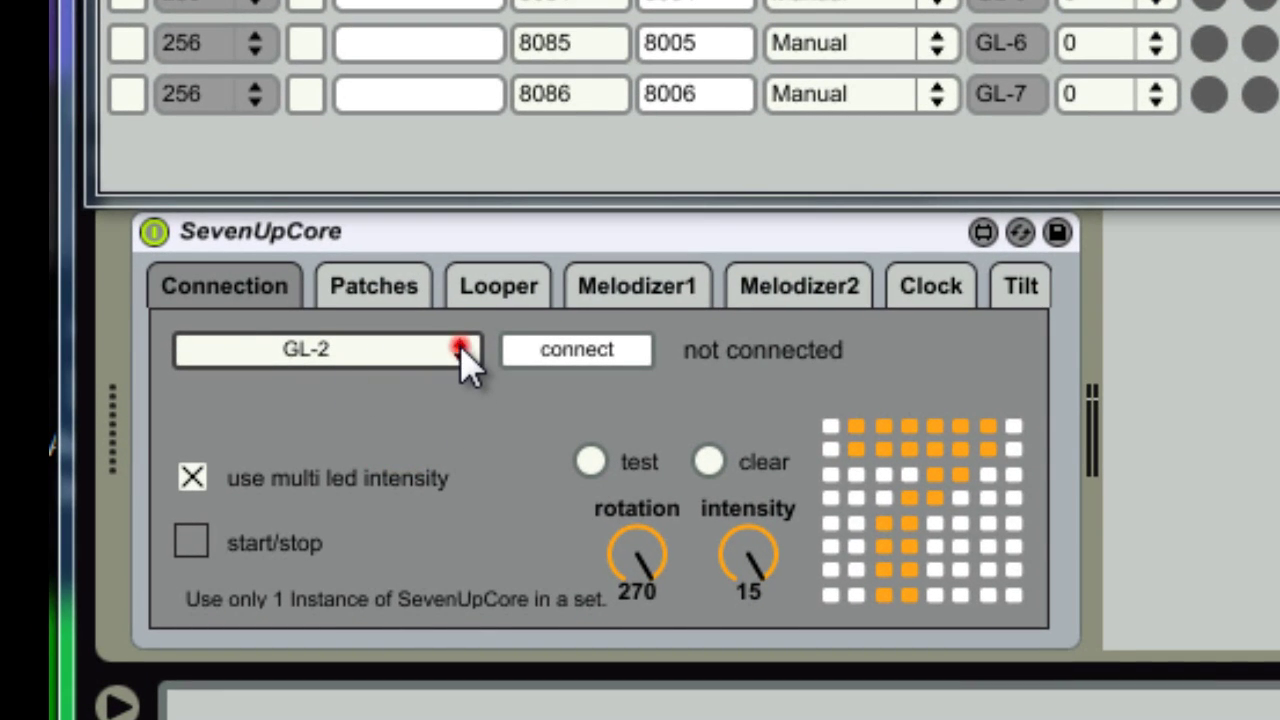
click(420, 410)
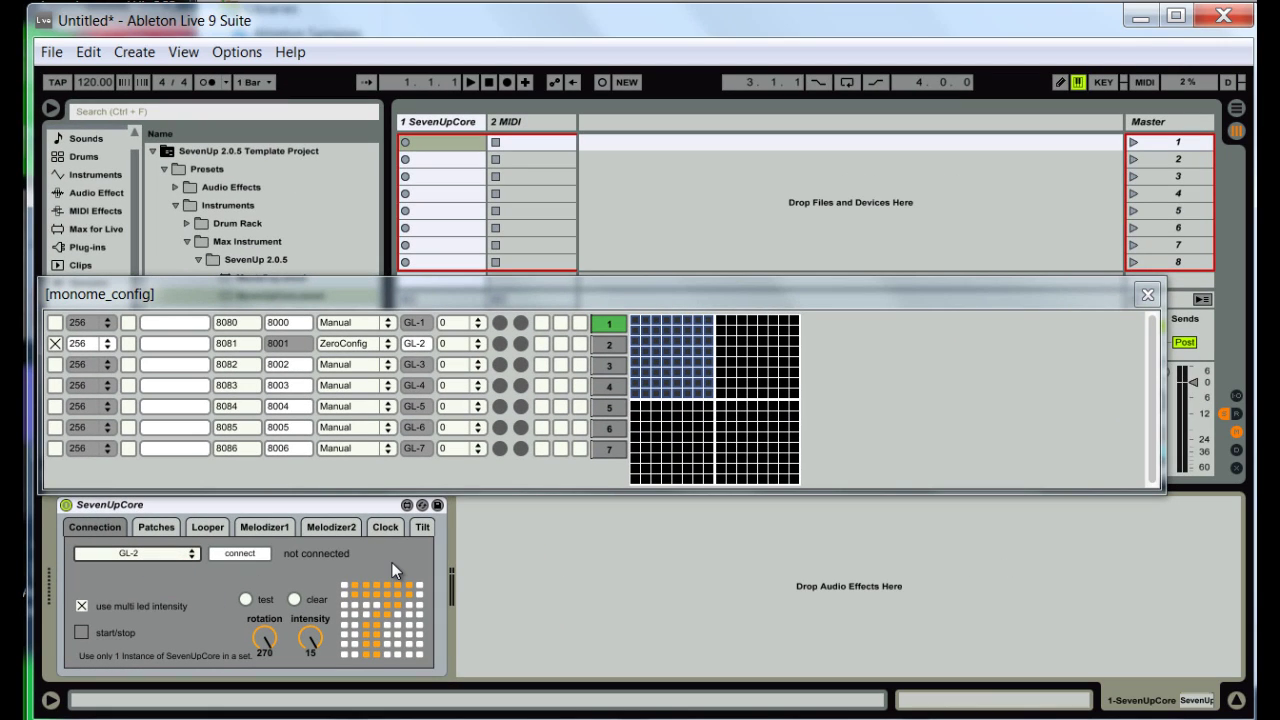
- Open the button configuration window of Gridlock on the 2 MIDI track and clear it of the overlapping monome_config window
drag(697, 294, 708, 282)
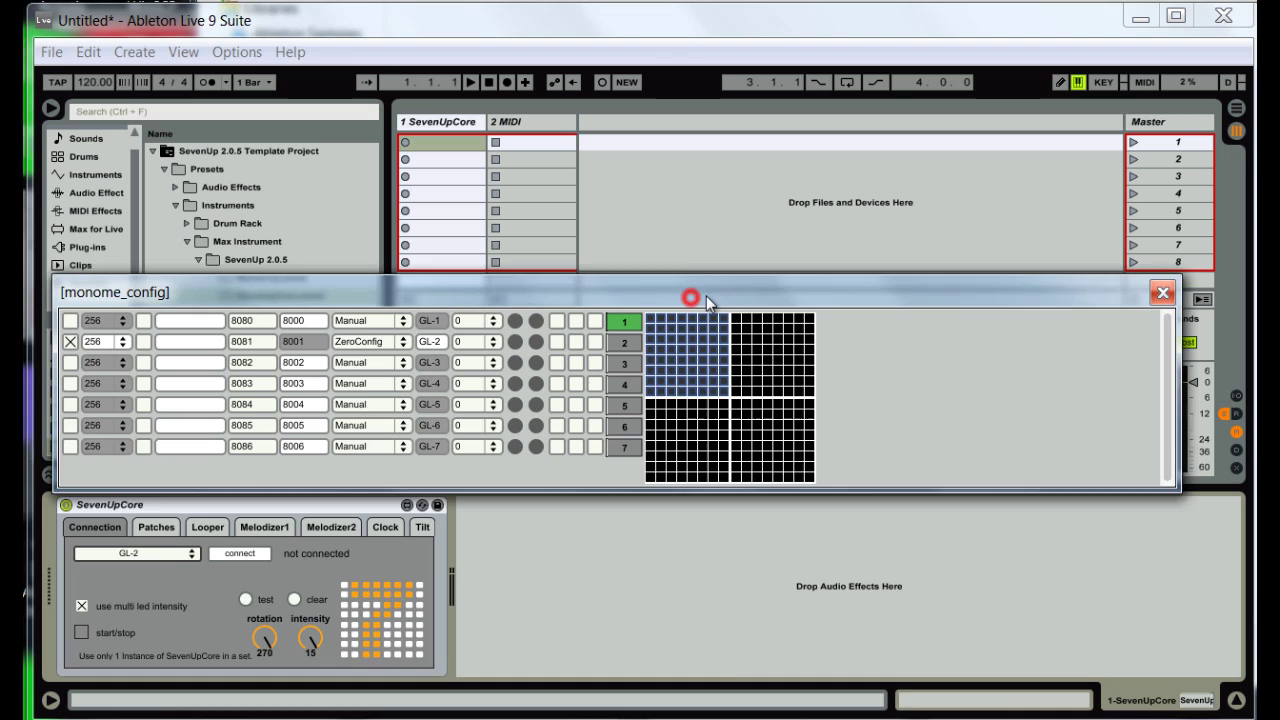
click(536, 122)
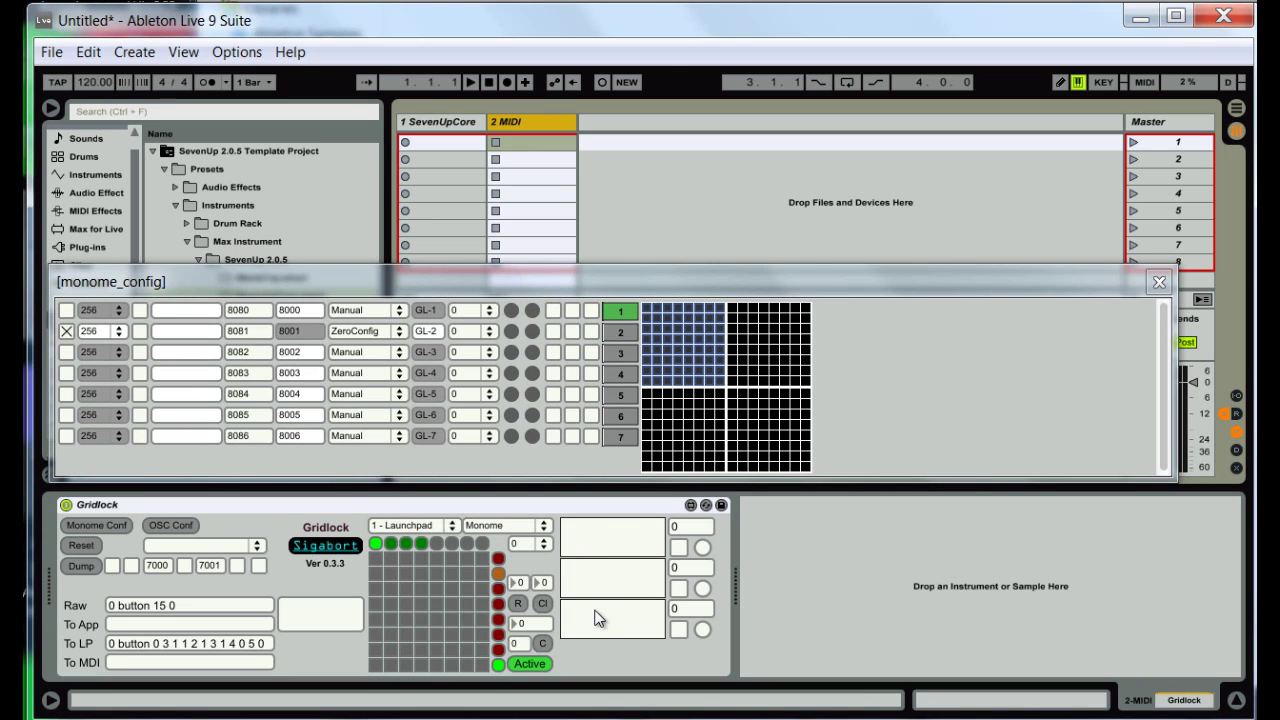
click(546, 646)
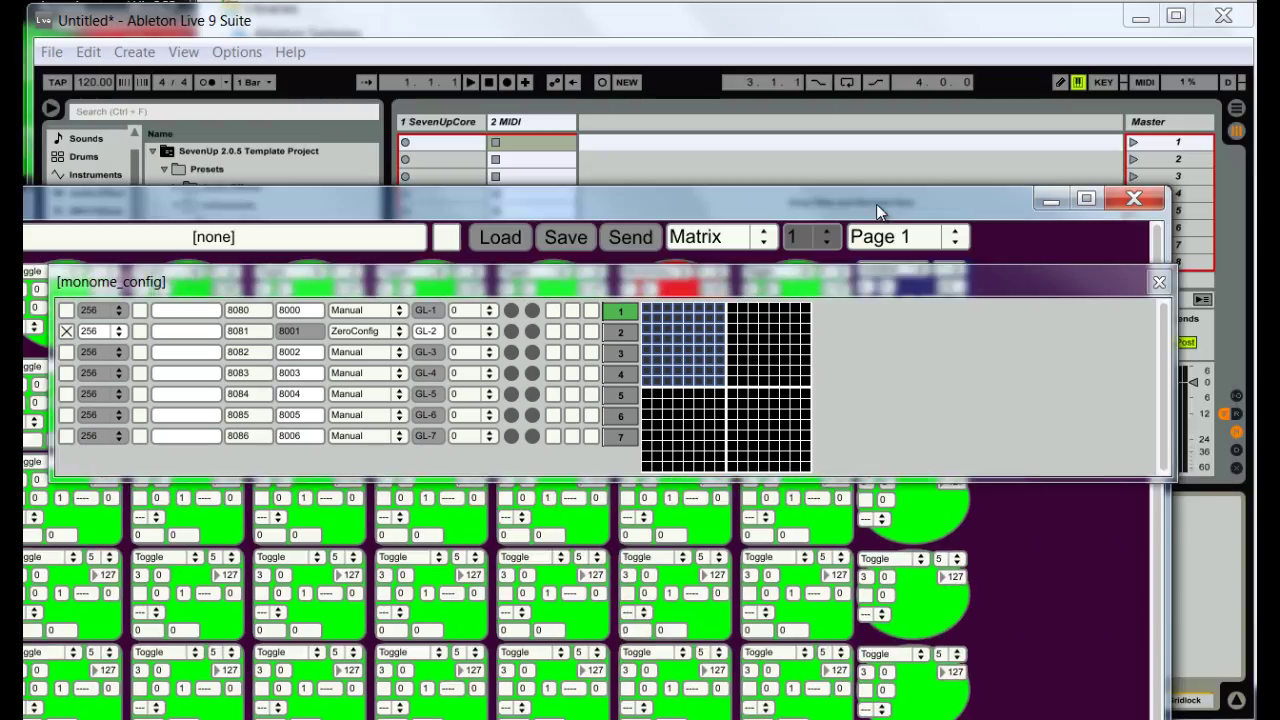
drag(876, 204, 946, 51)
drag(845, 278, 828, 2)
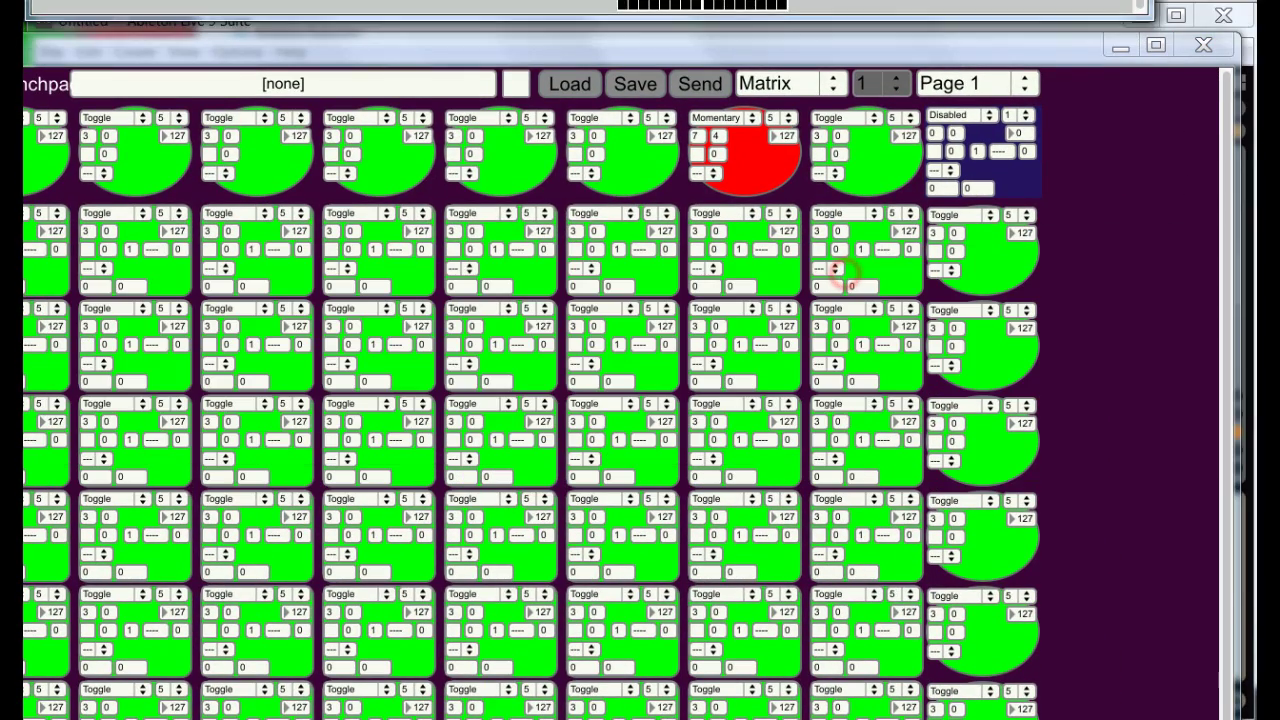
drag(707, 63, 713, 87)
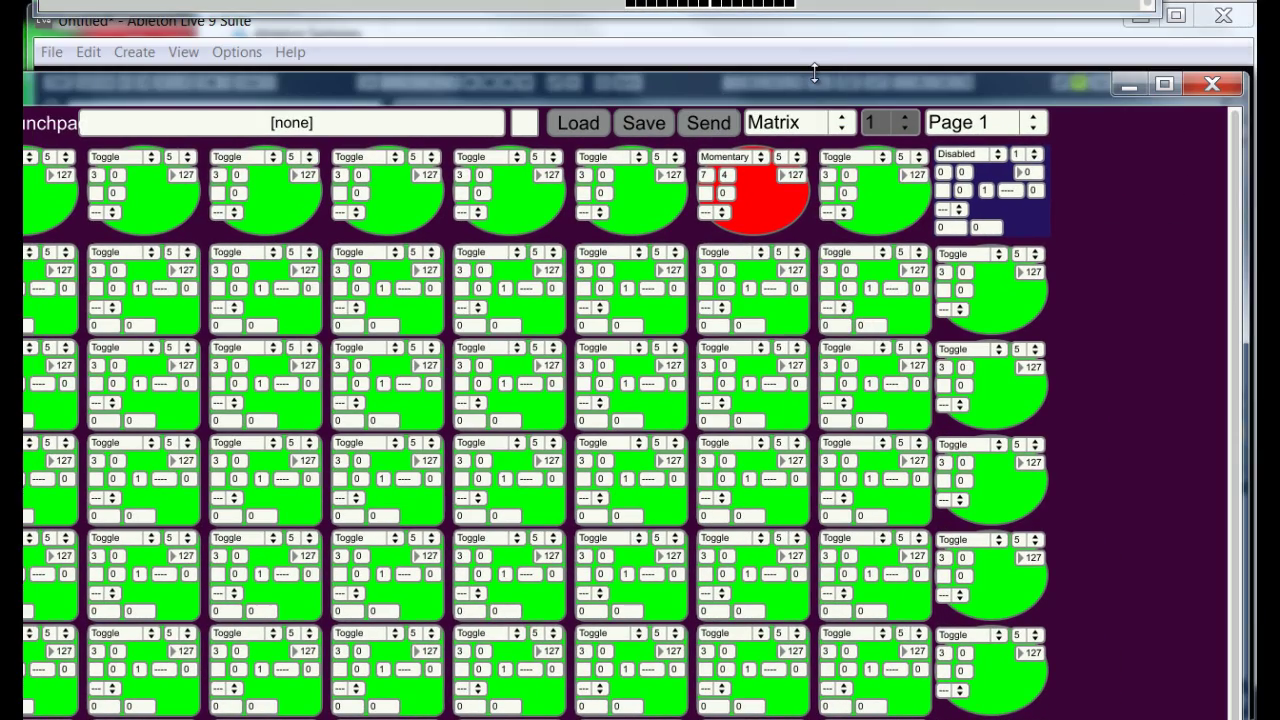
drag(815, 88, 812, 89)
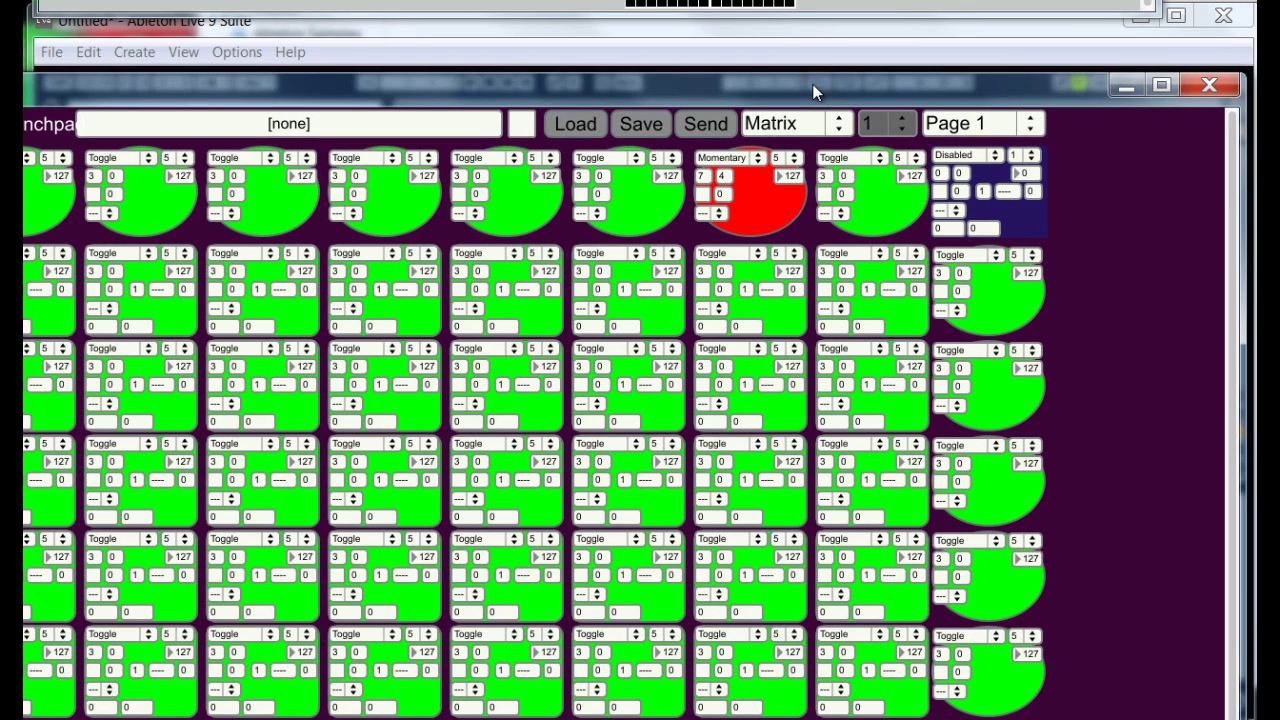
- Switch the button configuration from Matrix to Monome and set the Monome Colour Scheme to Intensity
click(834, 129)
click(810, 252)
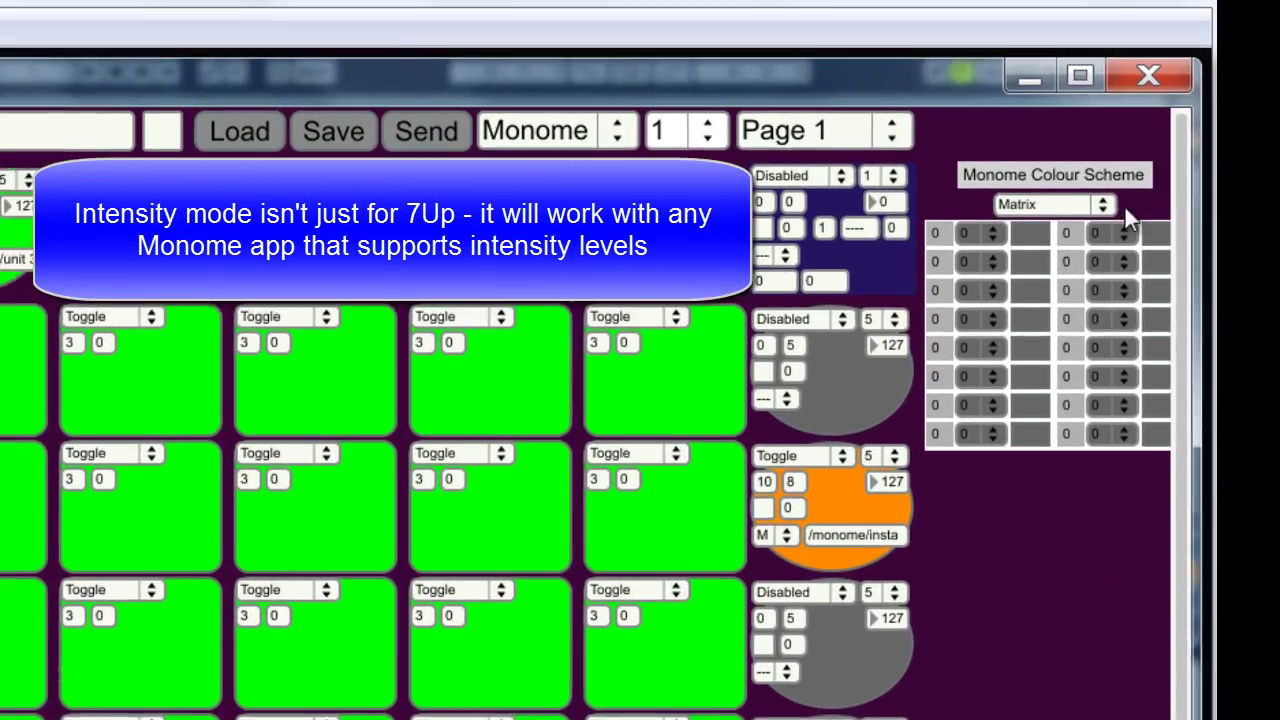
click(1102, 204)
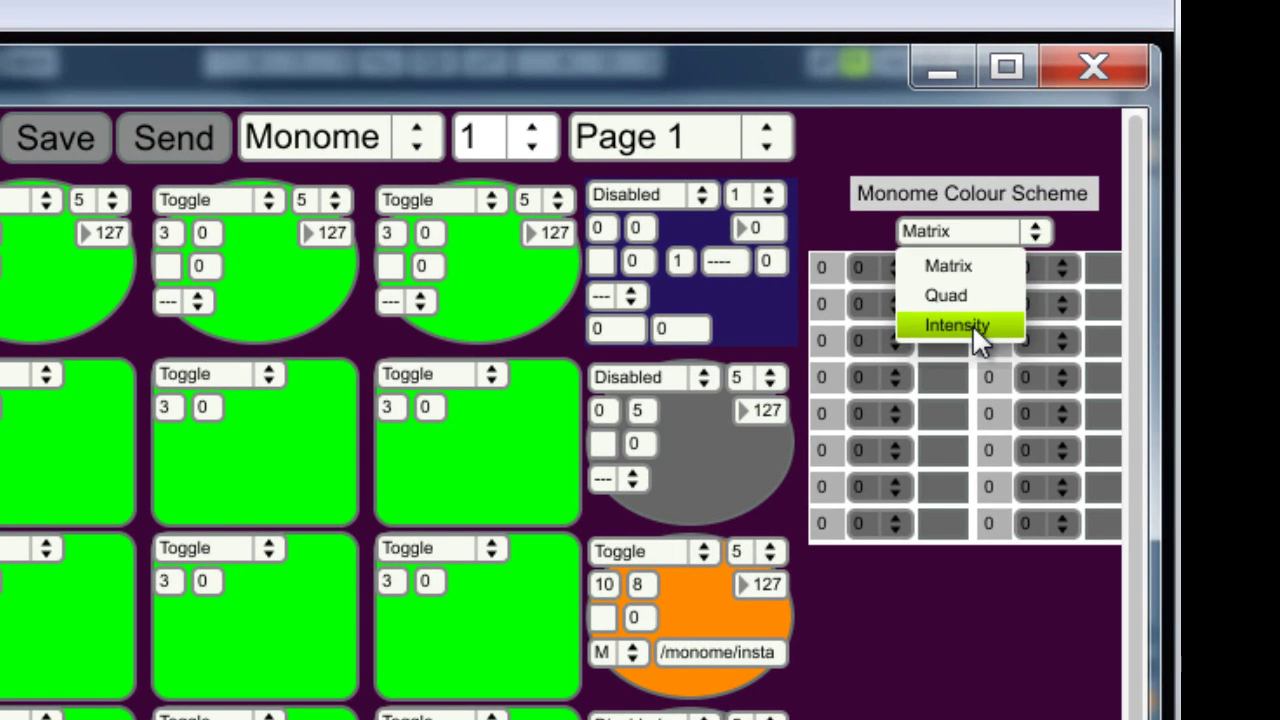
click(1038, 280)
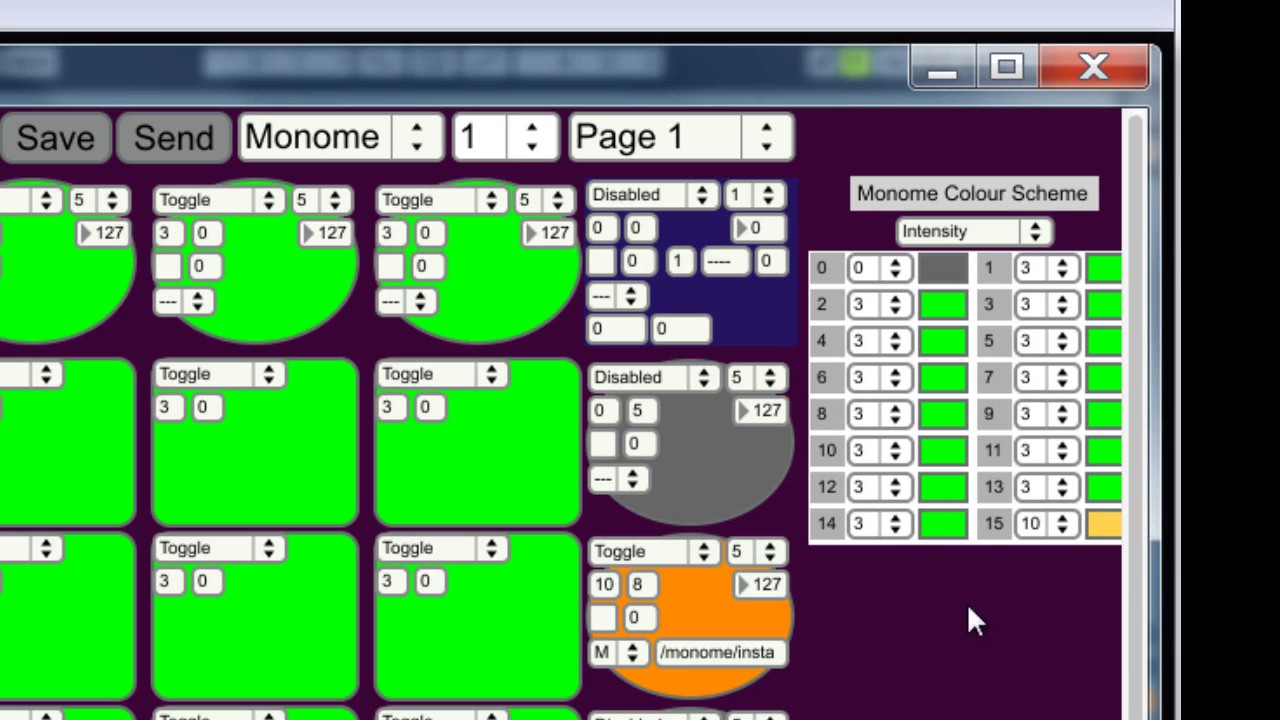
- Set the colour of intensity level 8 to 7 and send the configuration
click(897, 413)
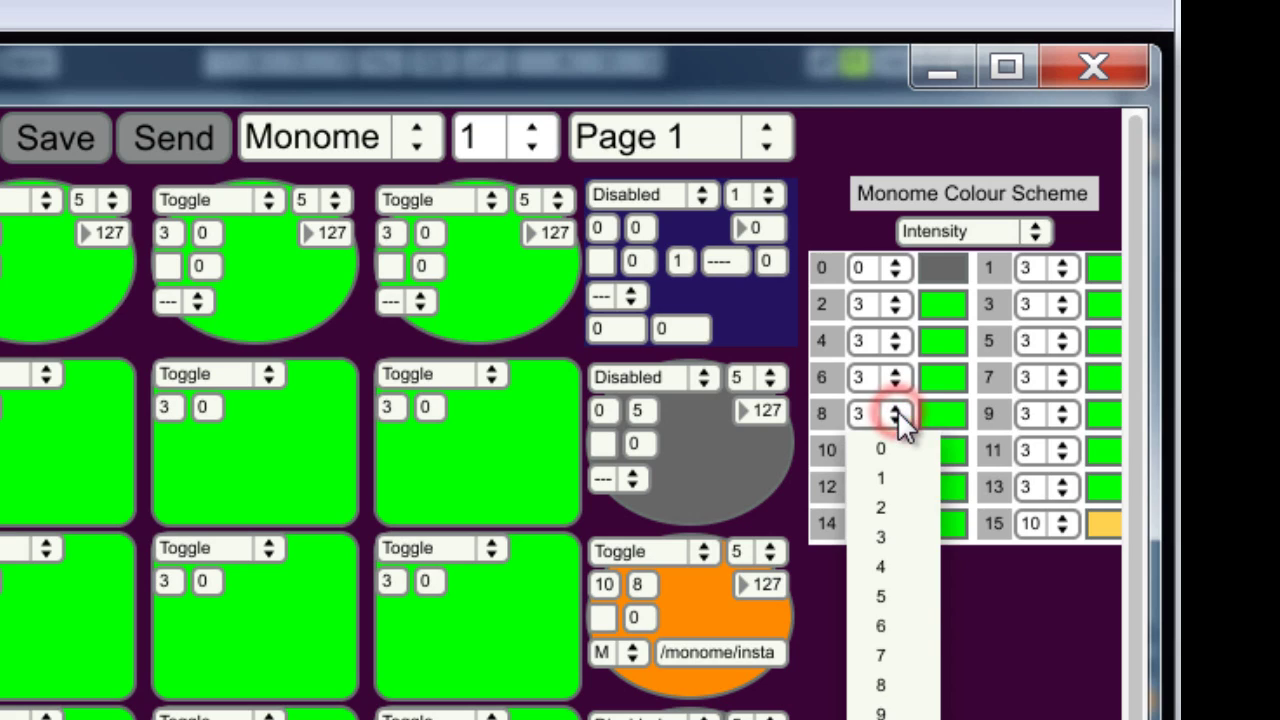
click(890, 648)
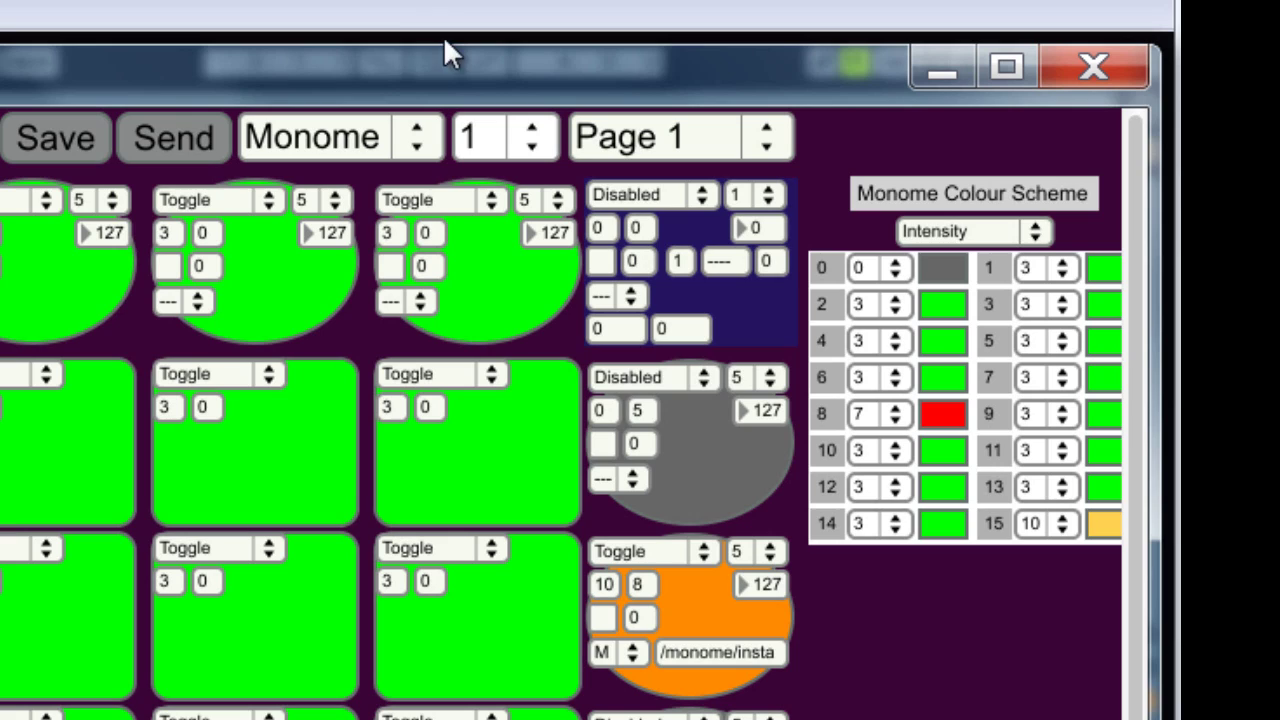
click(170, 113)
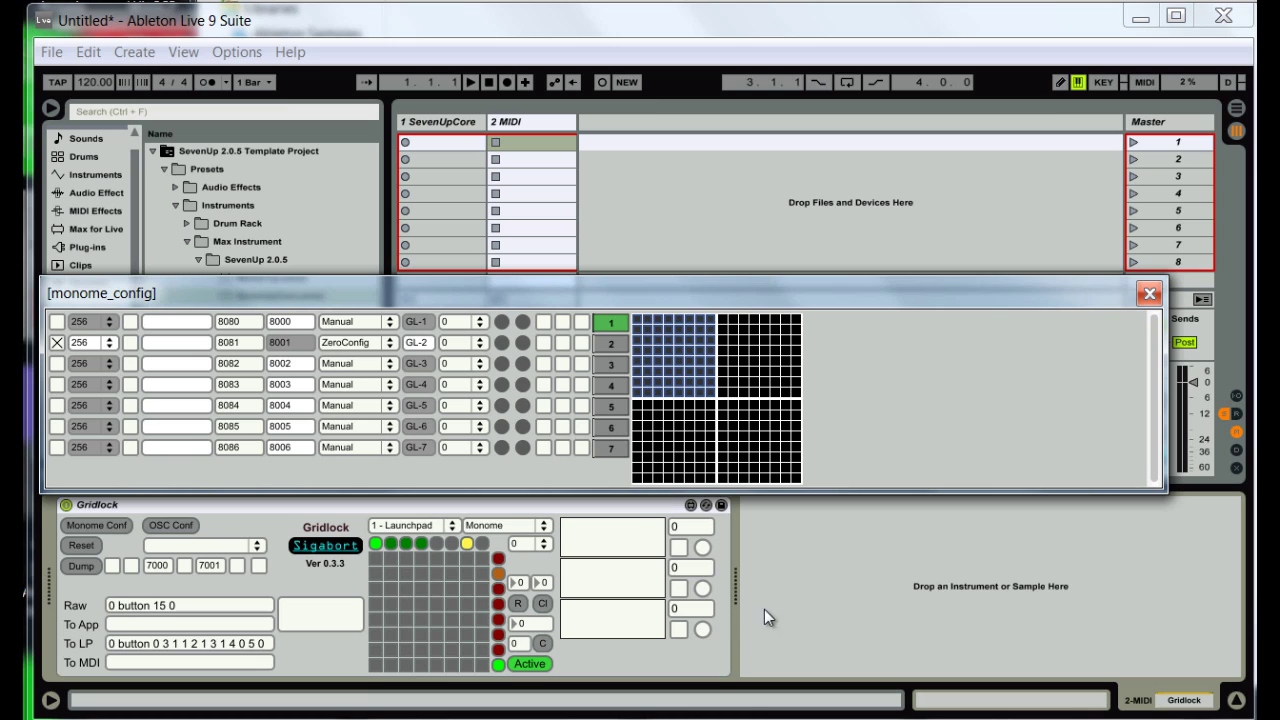
- Connect SevenUpCore on track 1 to GL-2 and make monome 2 the active instance in monome_config
click(448, 127)
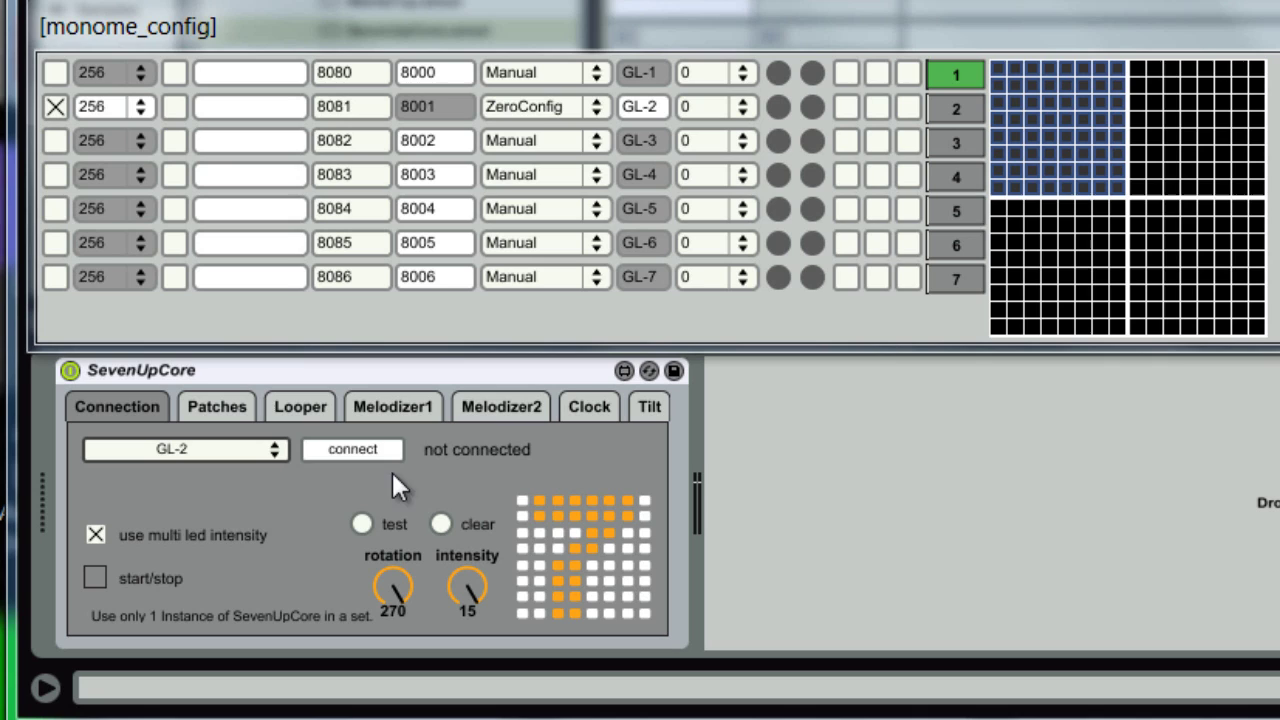
click(345, 450)
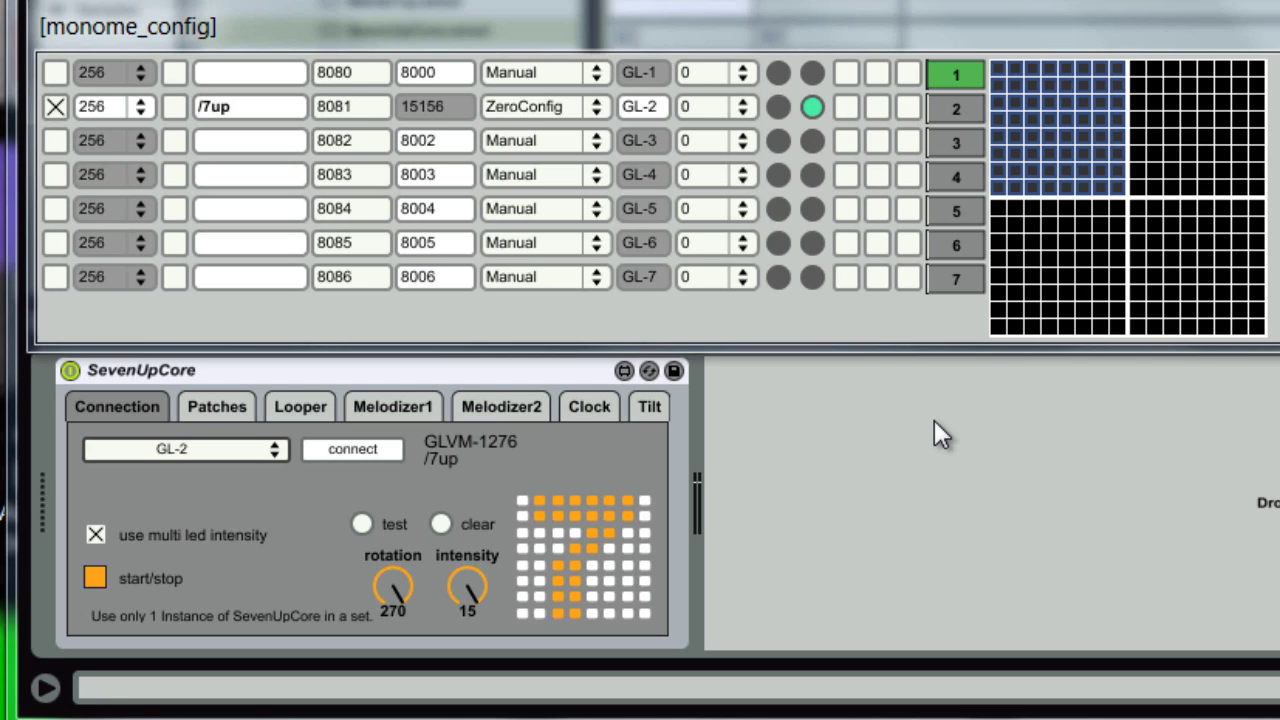
click(950, 114)
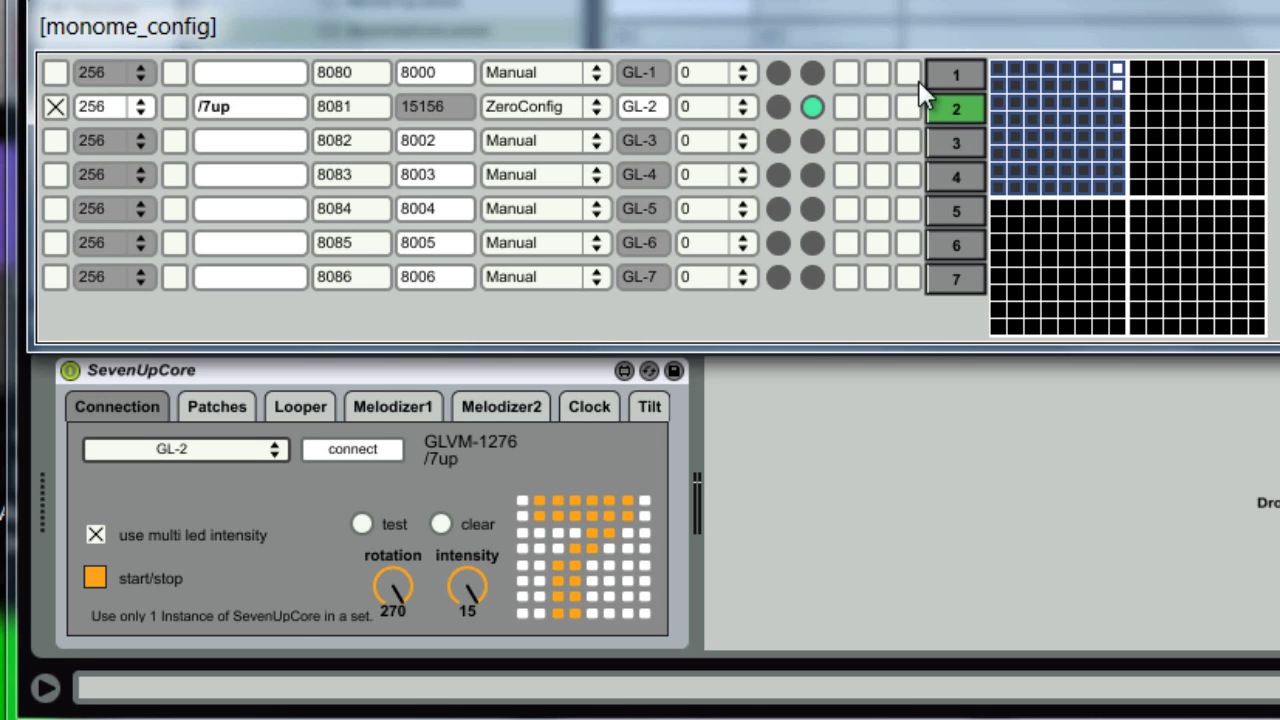
- Move the monome_config window clear of the Gridlock device and reopen Gridlock's button configuration window
drag(894, 28, 897, 0)
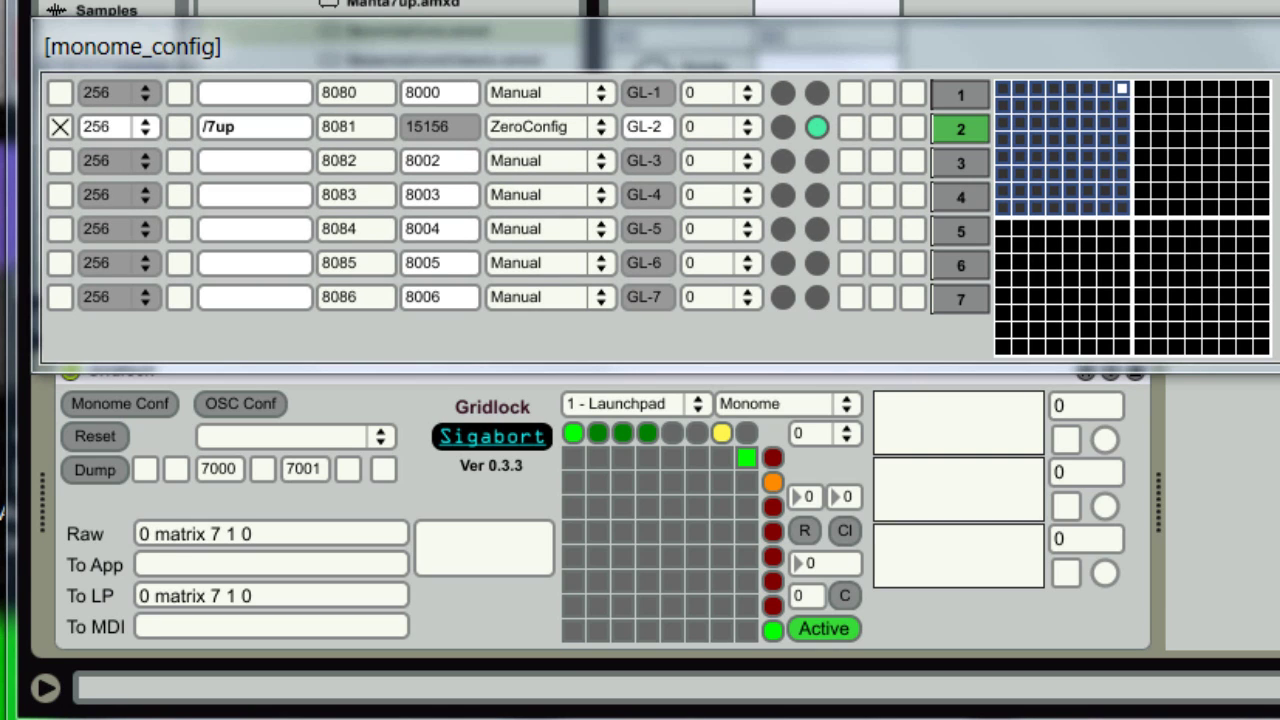
drag(1214, 50, 1217, 62)
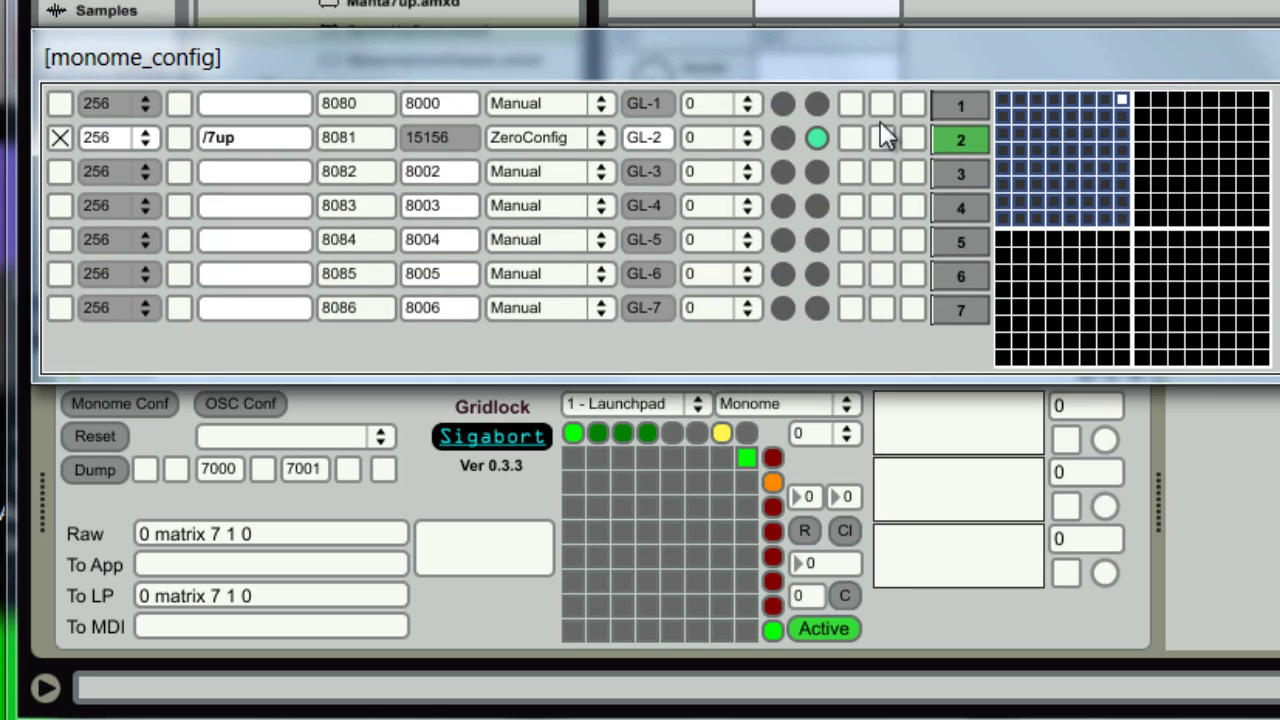
drag(880, 51, 881, 31)
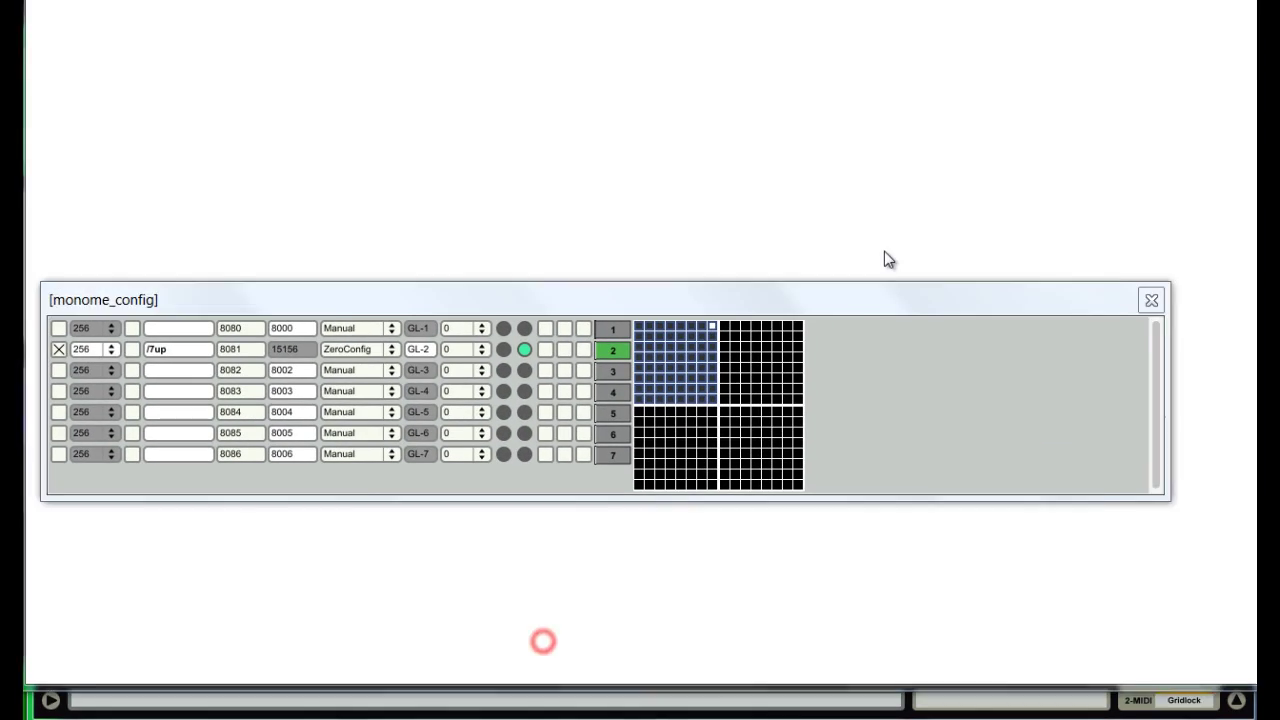
key(Escape)
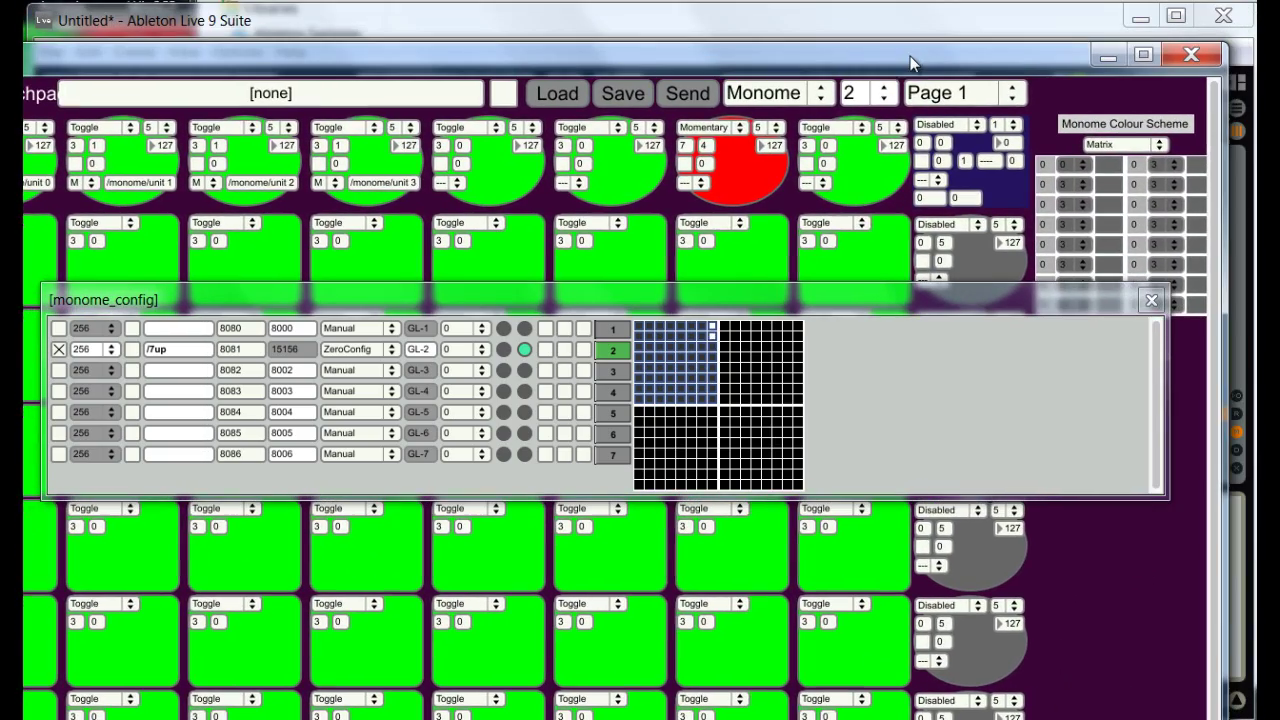
- Select monome 2 in the button configuration and set its Monome Colour Scheme to Intensity
click(884, 93)
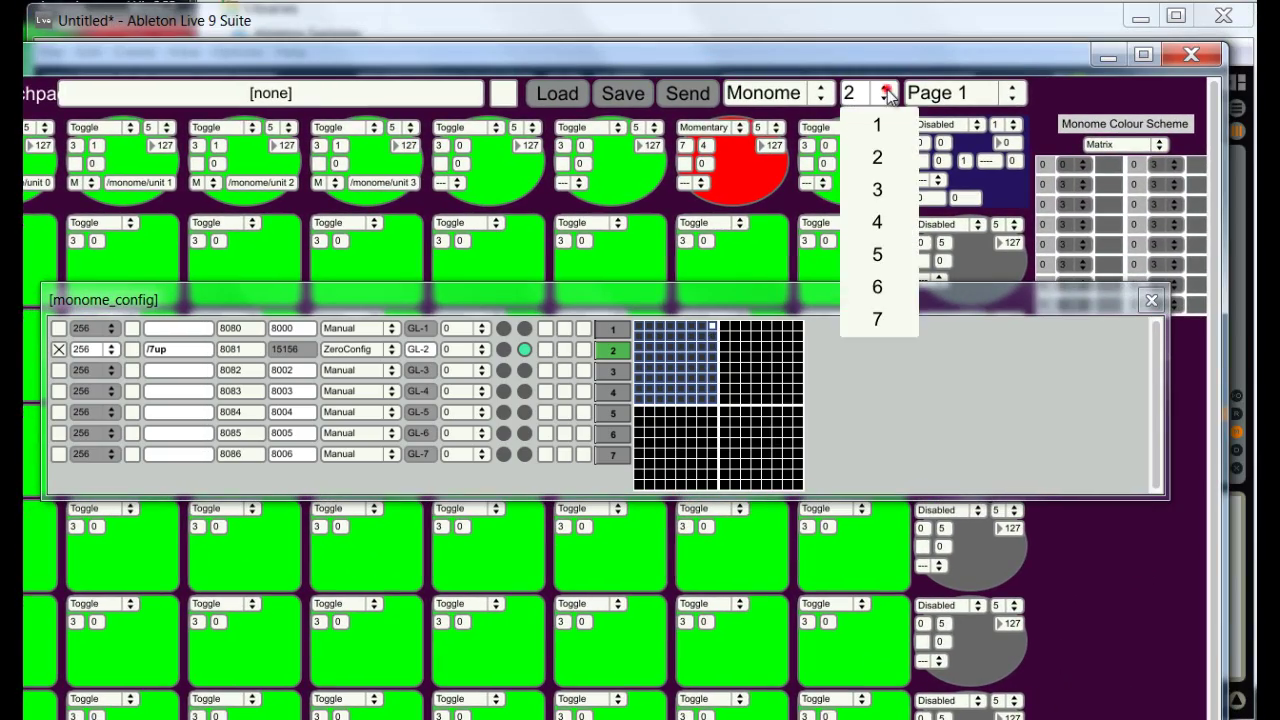
click(876, 152)
mouse_move(930, 65)
mouse_down()
mouse_move(908, 75)
mouse_move(928, 60)
mouse_up()
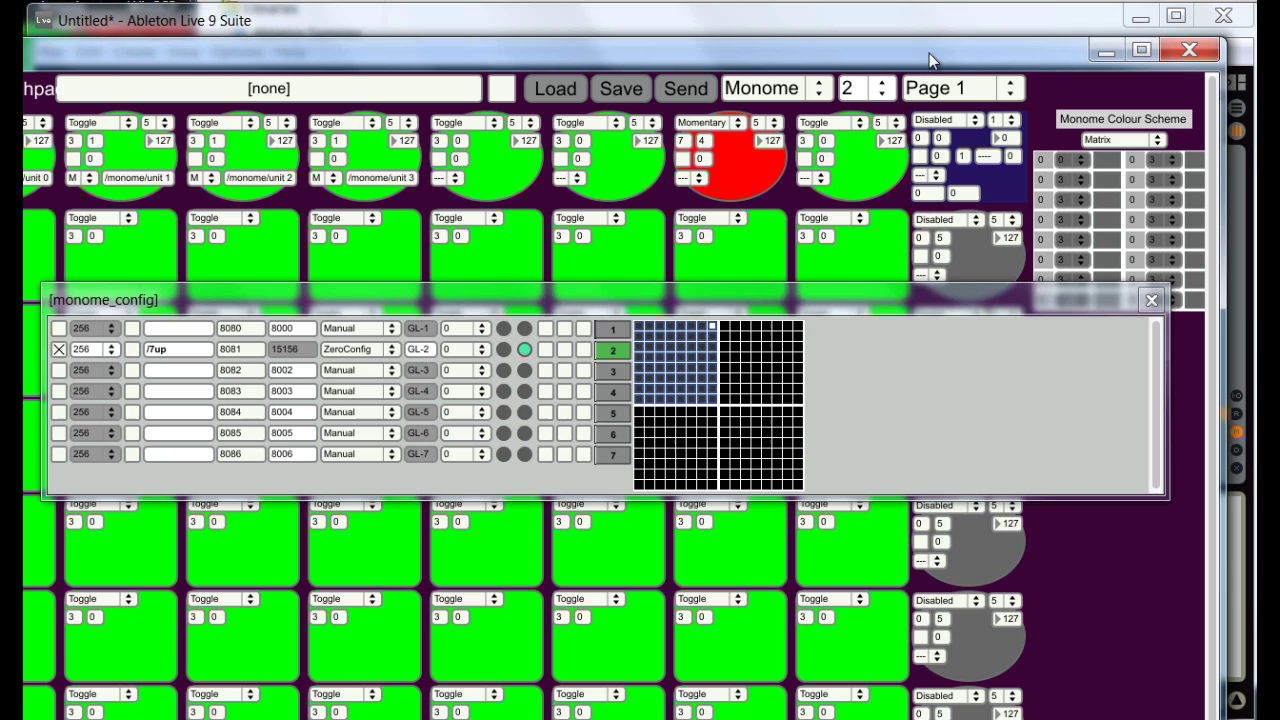
click(1141, 140)
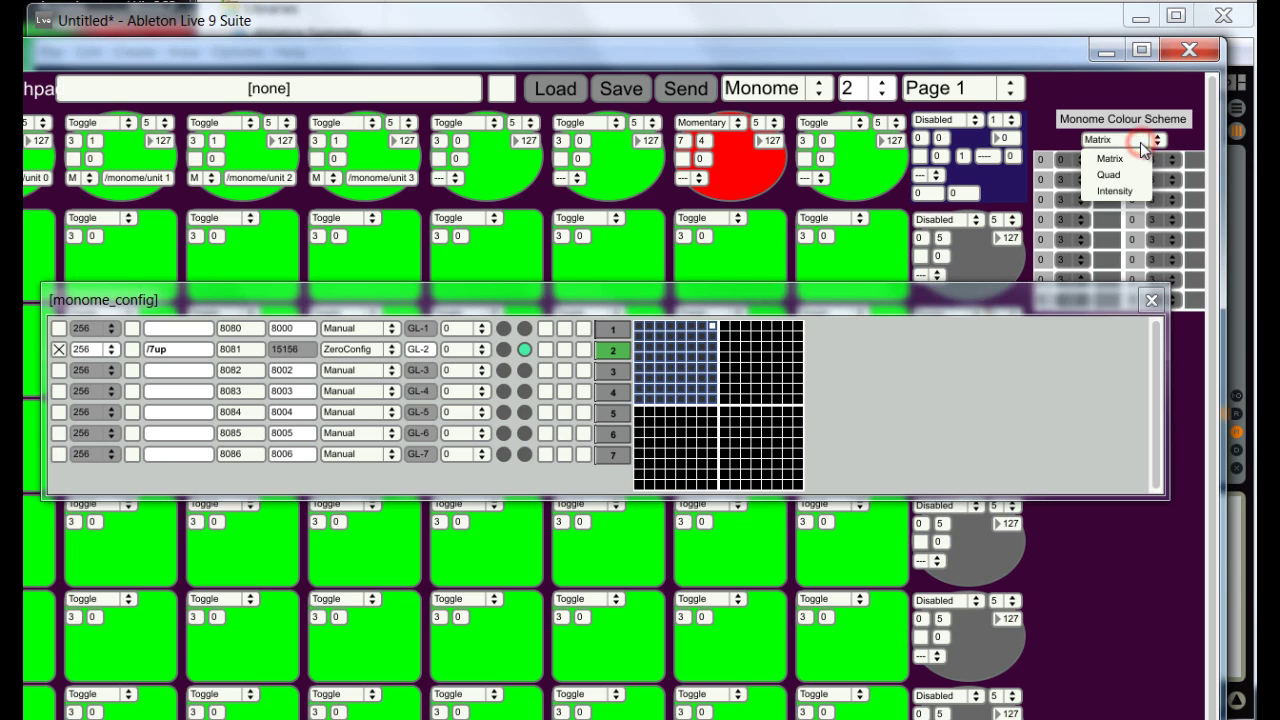
click(1124, 190)
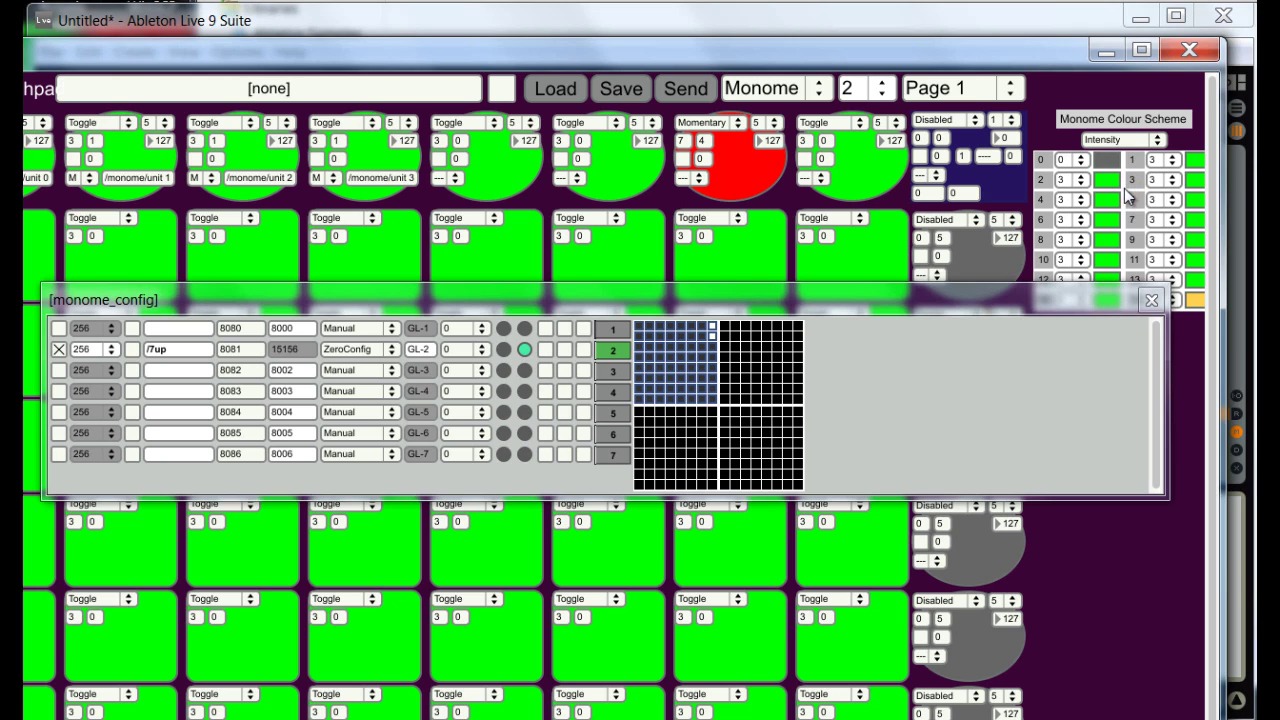
- Change the colour of intensity level 8 for monome 2, send the configuration and close its window
click(1083, 240)
click(1090, 375)
click(681, 89)
click(1188, 53)
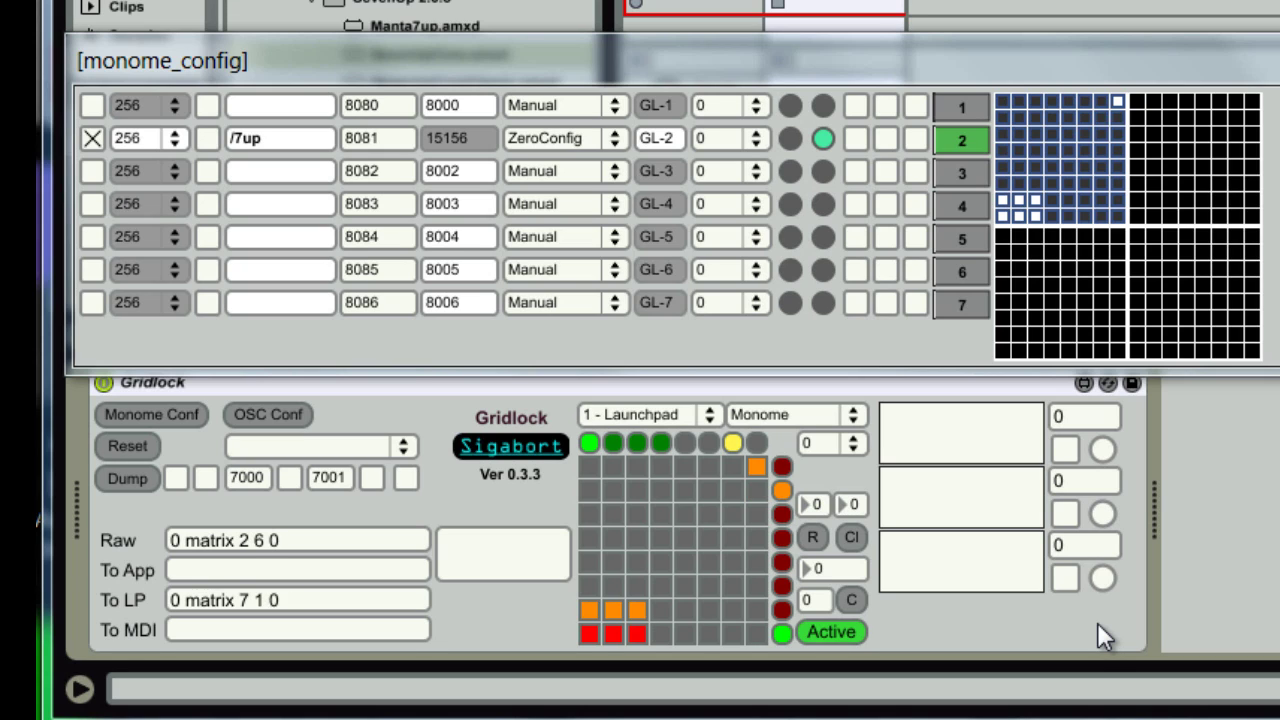
- Clear the monome_config window from view and load the Burned Kit 01 drum rack onto the Gridlock track
drag(788, 61, 814, 36)
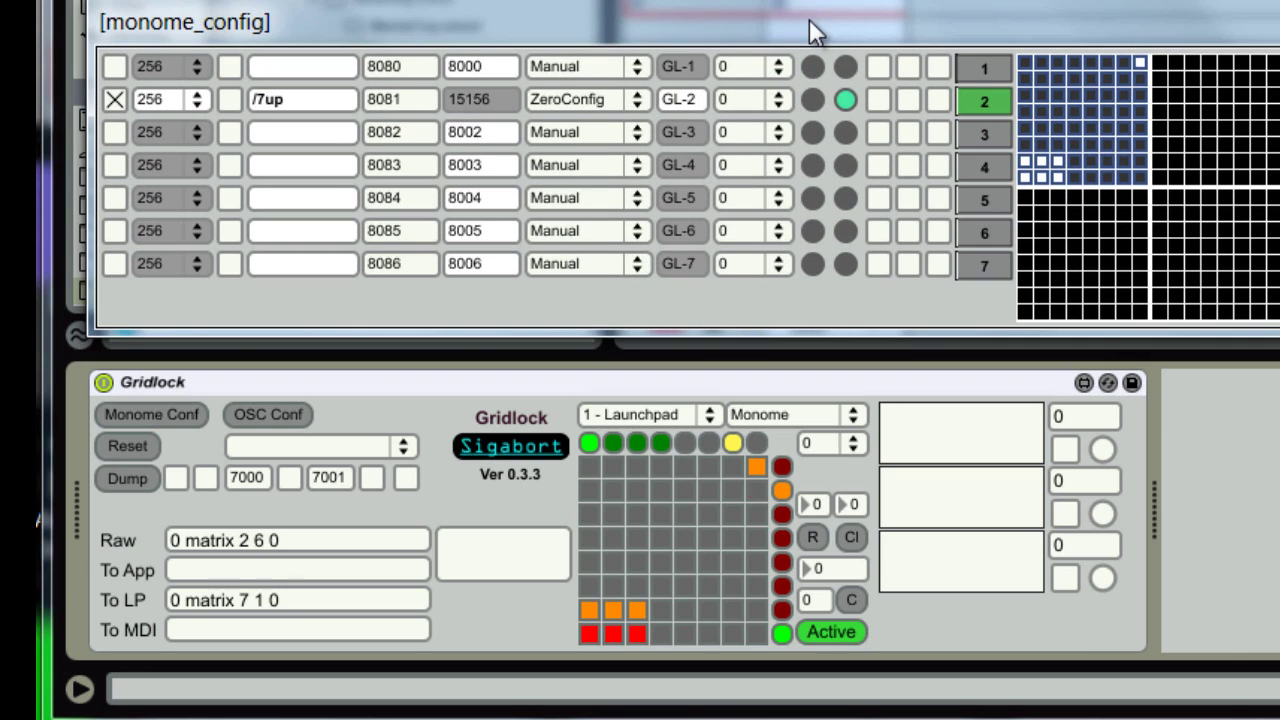
click(667, 11)
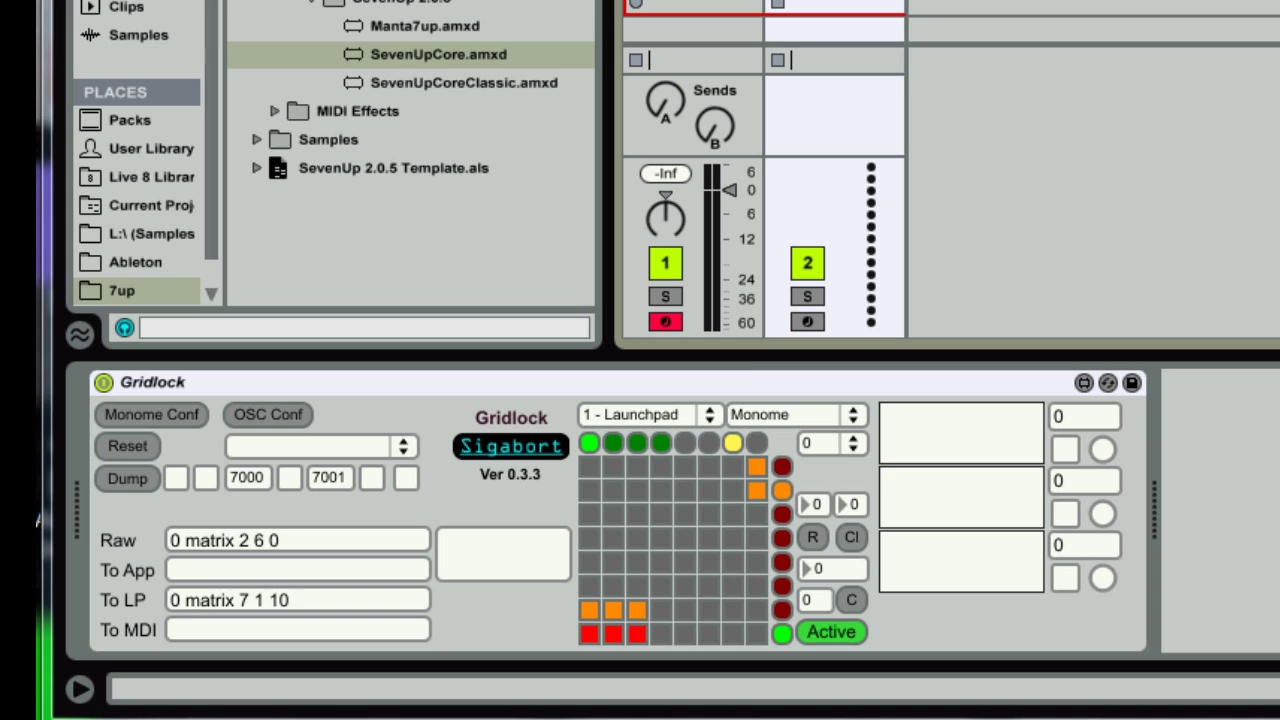
click(140, 0)
scroll(348, 5, down, 5)
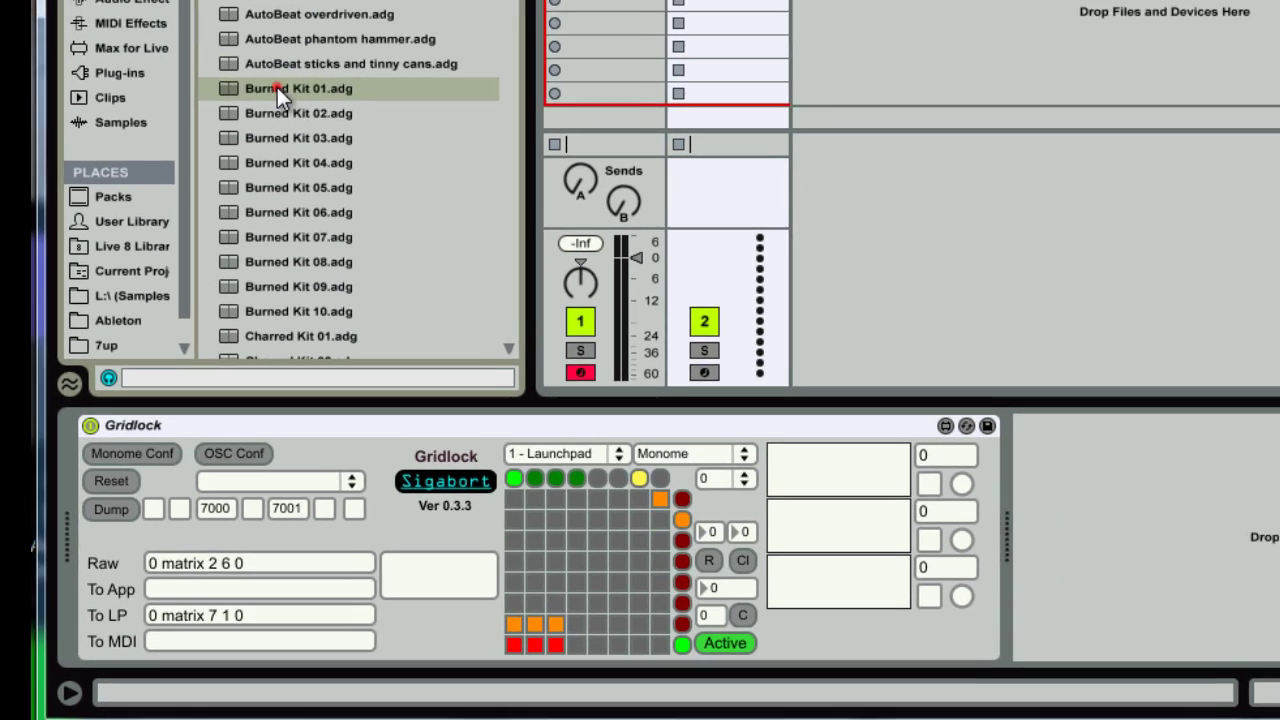
drag(345, 2, 845, 130)
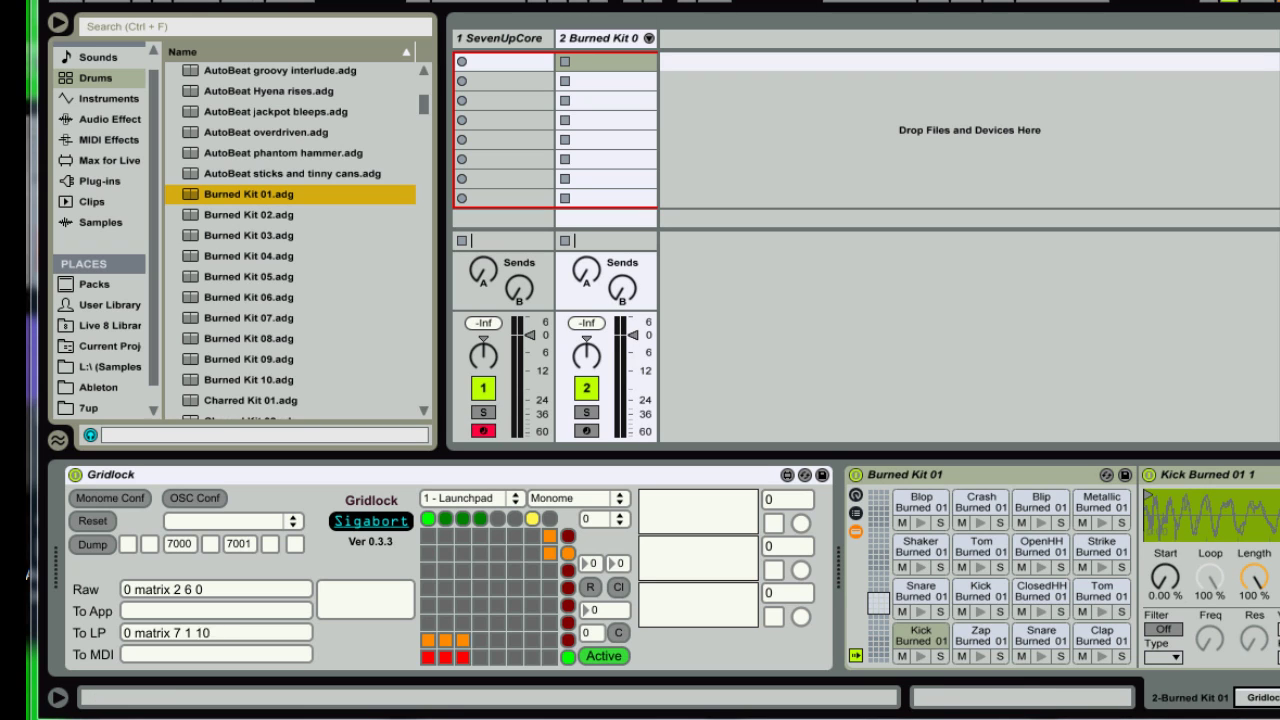
- Add SevenUpStepper.amxd from the SevenUp 2.0.5 Max MIDI effects in the 7up folder to a new MIDI track
click(88, 408)
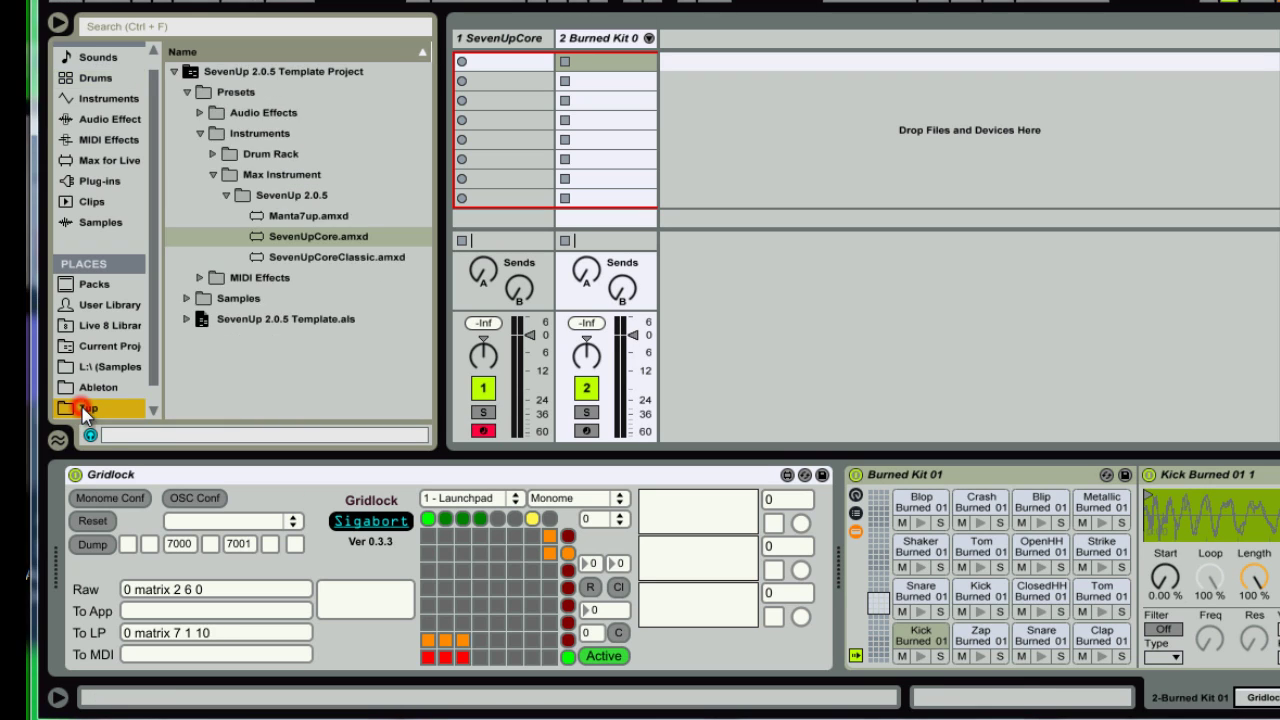
click(197, 278)
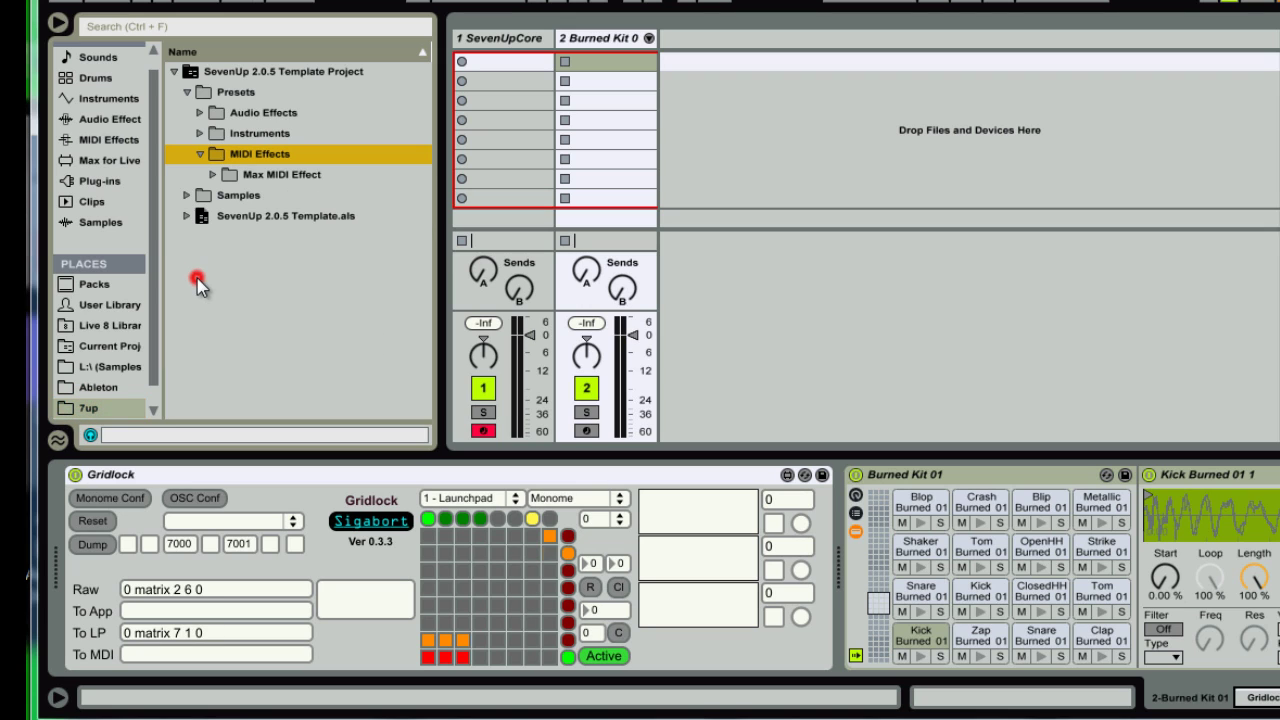
click(212, 174)
click(225, 195)
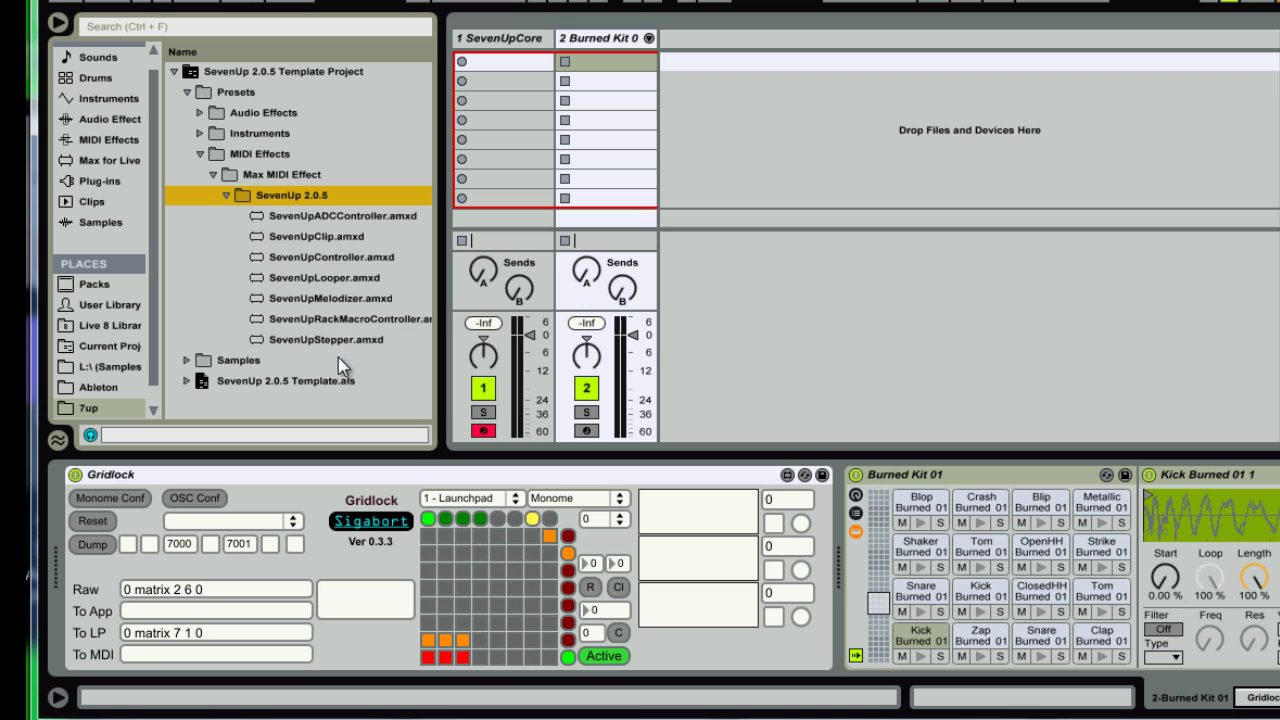
drag(324, 341, 680, 42)
- Move Burned Kit 01 from the Gridlock track to track 3 after the Stepper device, then reselect the Gridlock track
click(603, 45)
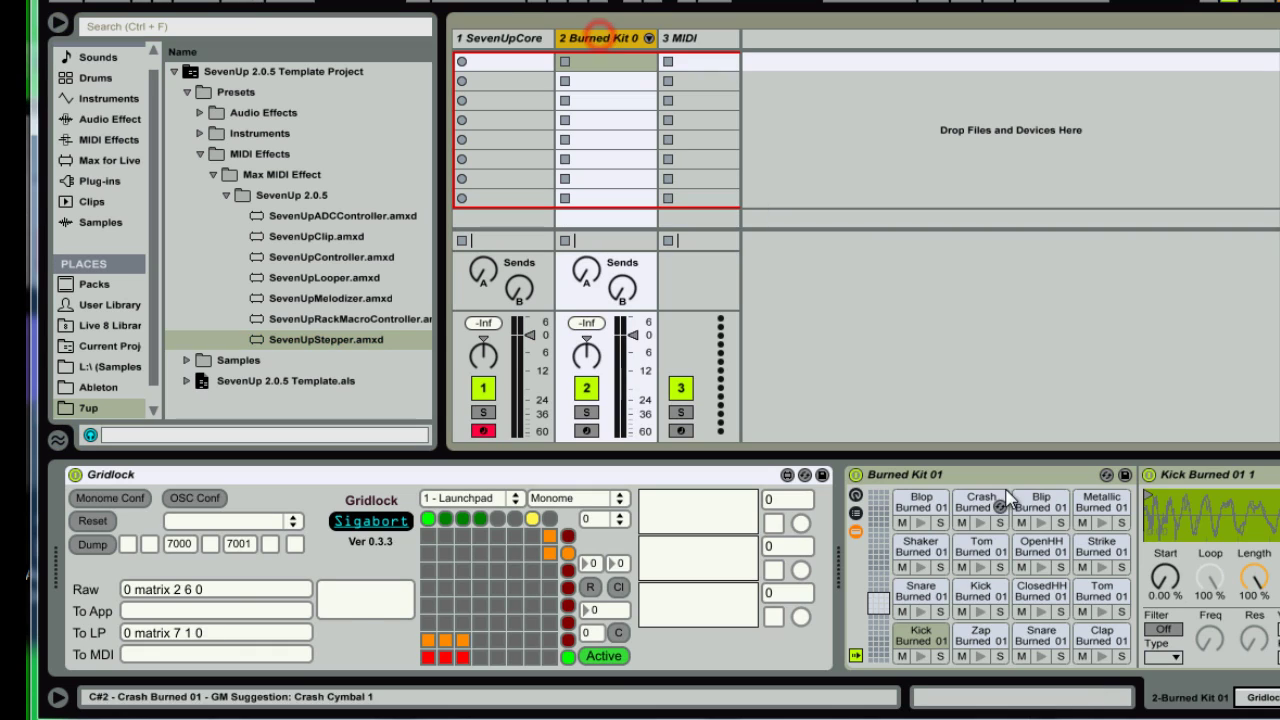
click(710, 43)
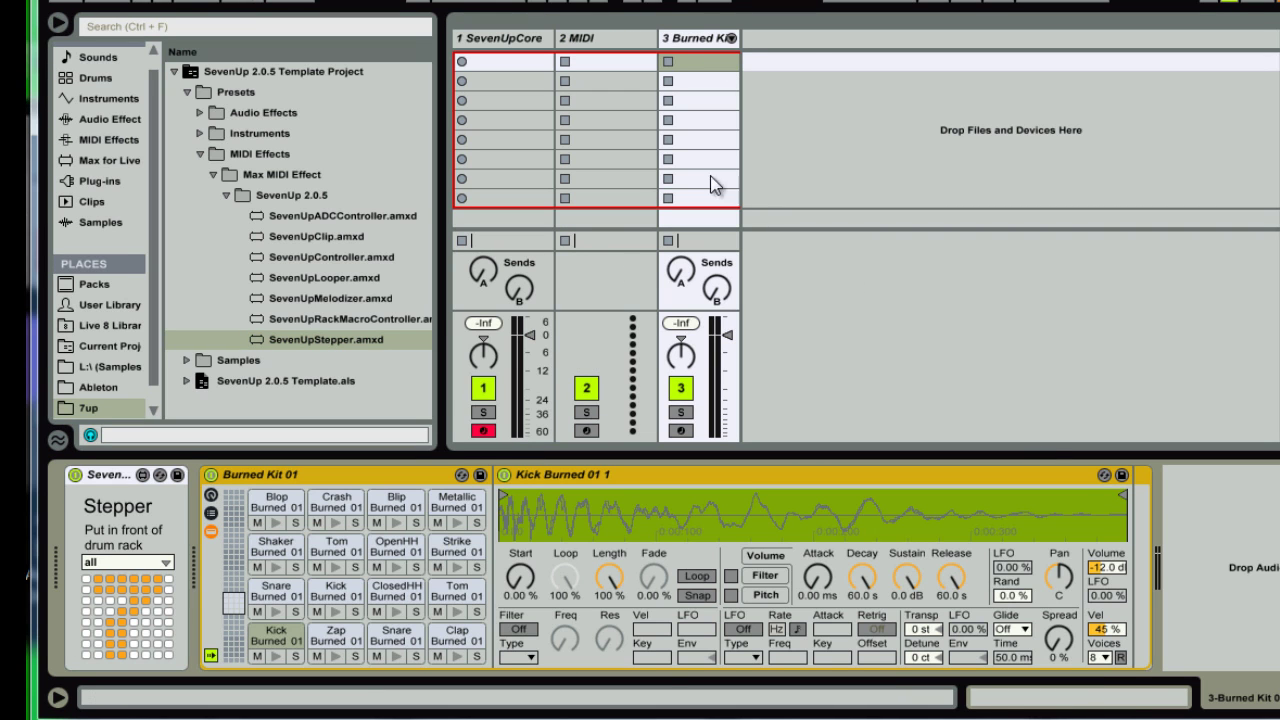
click(624, 42)
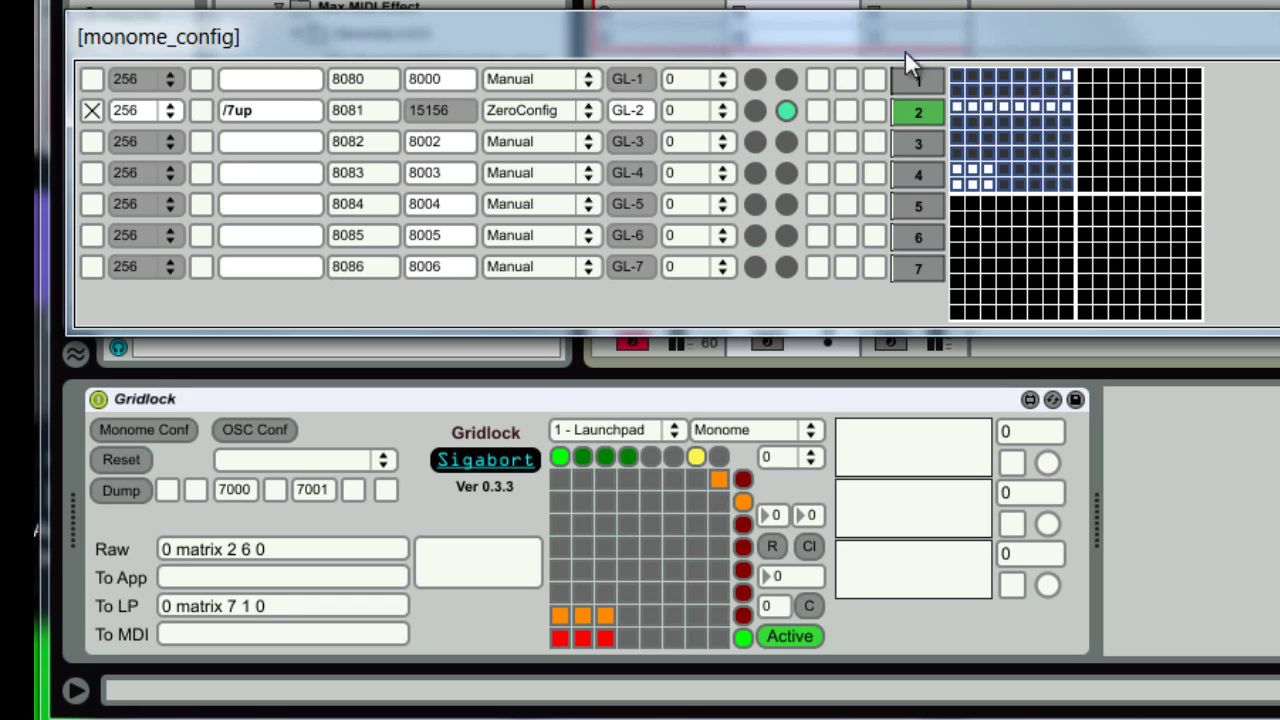
- Replace Burned Kit 01 on track 3 with Stepper Drum Rack.adg from the SevenUp 2.0.5 drum racks
mouse_move(906, 36)
mouse_down()
mouse_move(921, 0)
mouse_move(867, 176)
mouse_move(880, 27)
mouse_move(904, 274)
mouse_move(1066, 5)
mouse_move(1279, 3)
mouse_up()
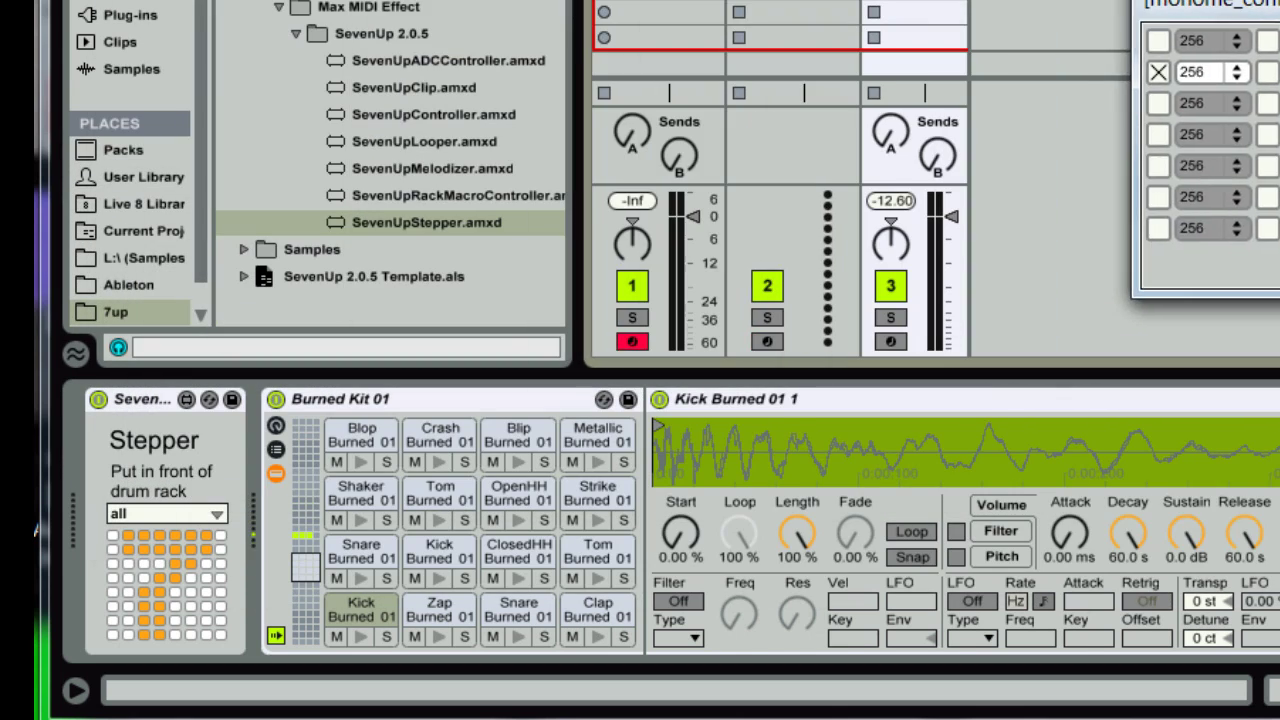
key(Left)
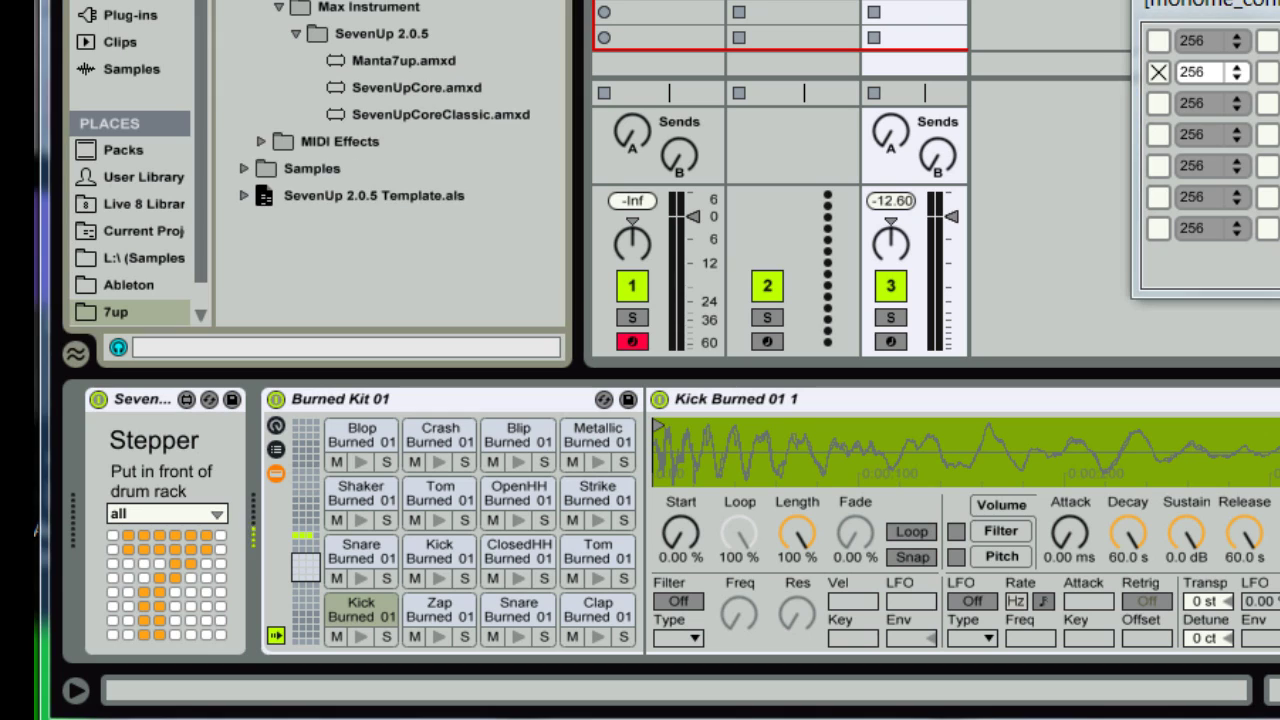
click(277, 6)
click(296, 7)
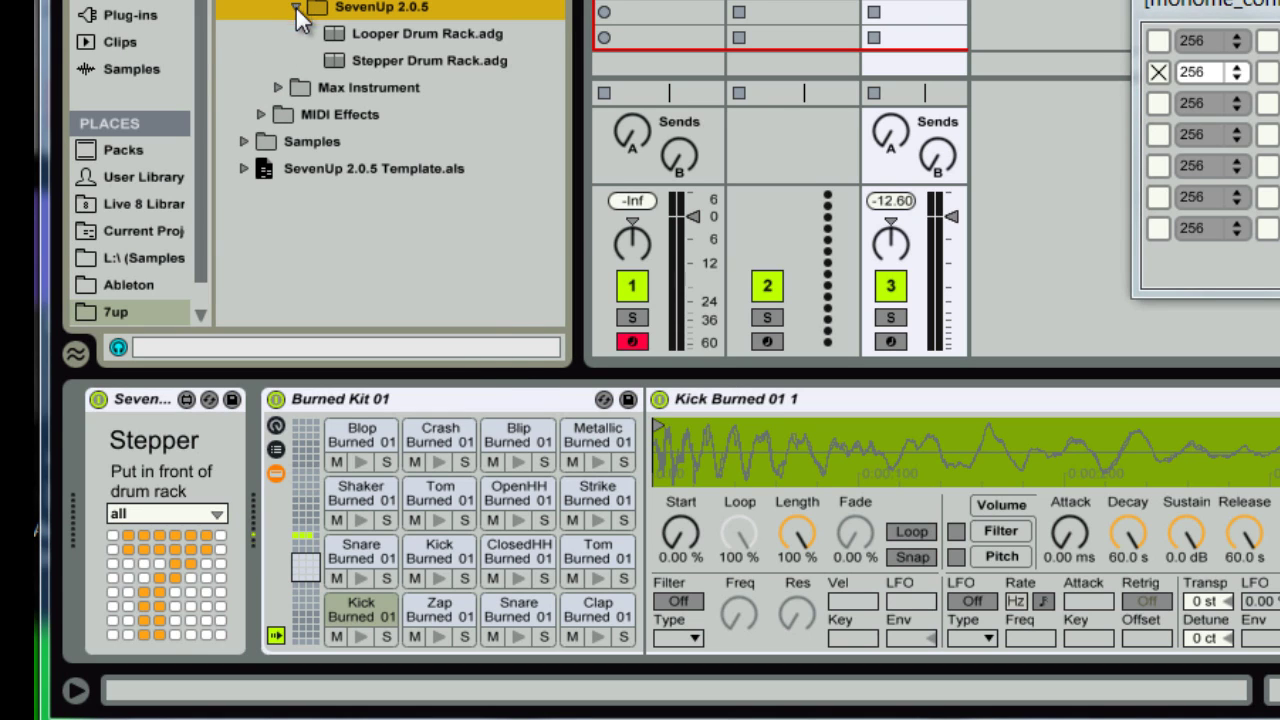
click(525, 399)
key(Delete)
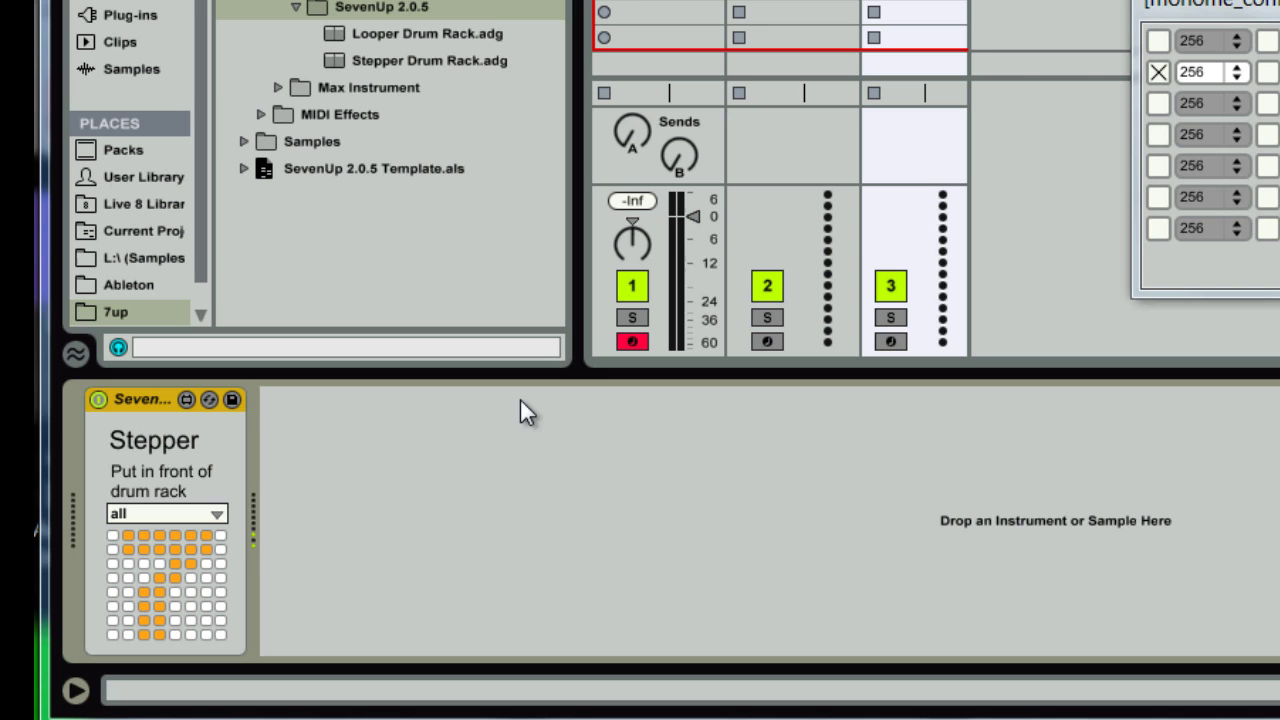
drag(413, 58, 451, 529)
- Bring the monome_config window back above the devices to view the Stepper pattern and display the SevenUpCore track
drag(1250, 3, 494, 78)
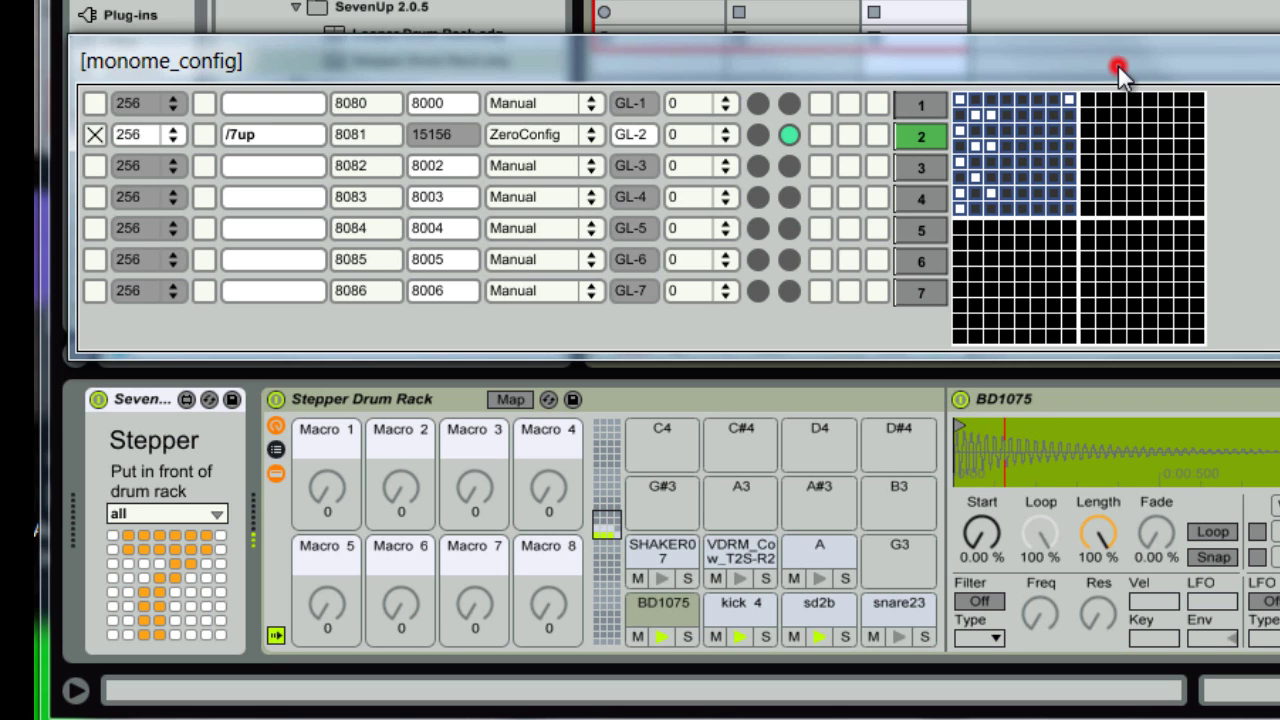
mouse_move(1118, 67)
mouse_down()
mouse_move(1145, 29)
mouse_move(1118, 72)
mouse_move(1279, 98)
mouse_move(1118, 16)
mouse_move(1101, 69)
mouse_up()
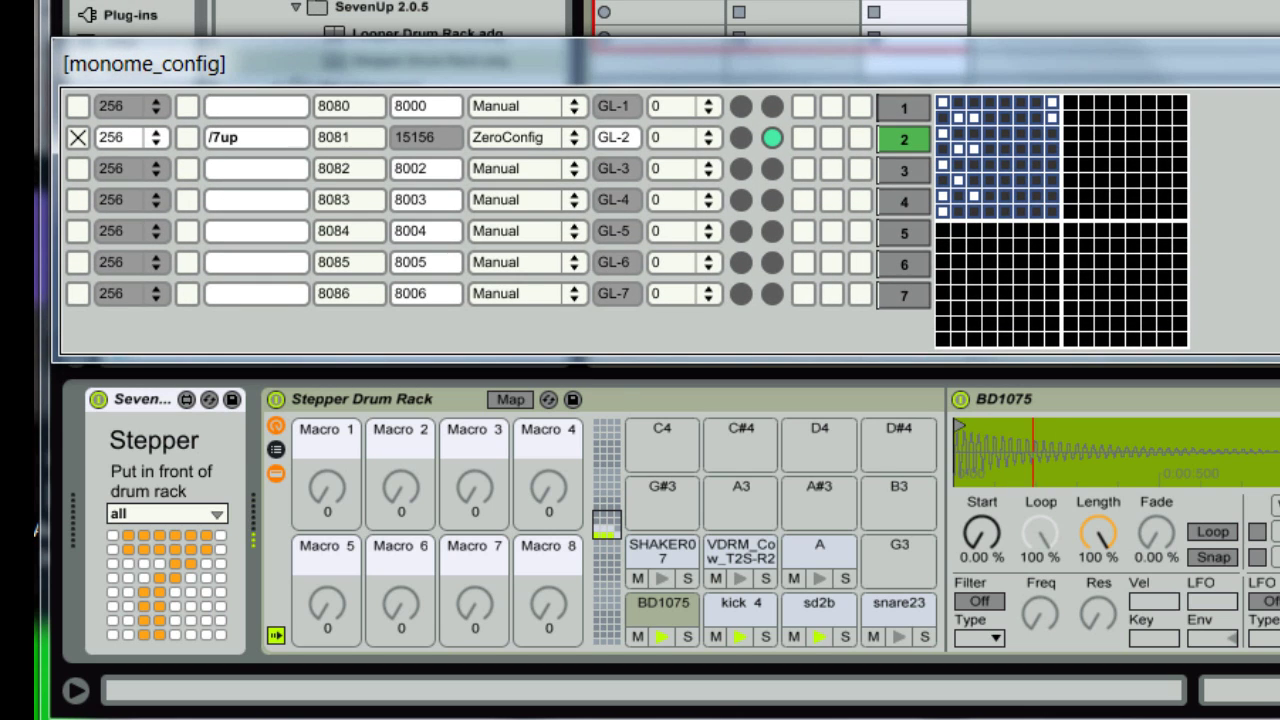
key(Left)
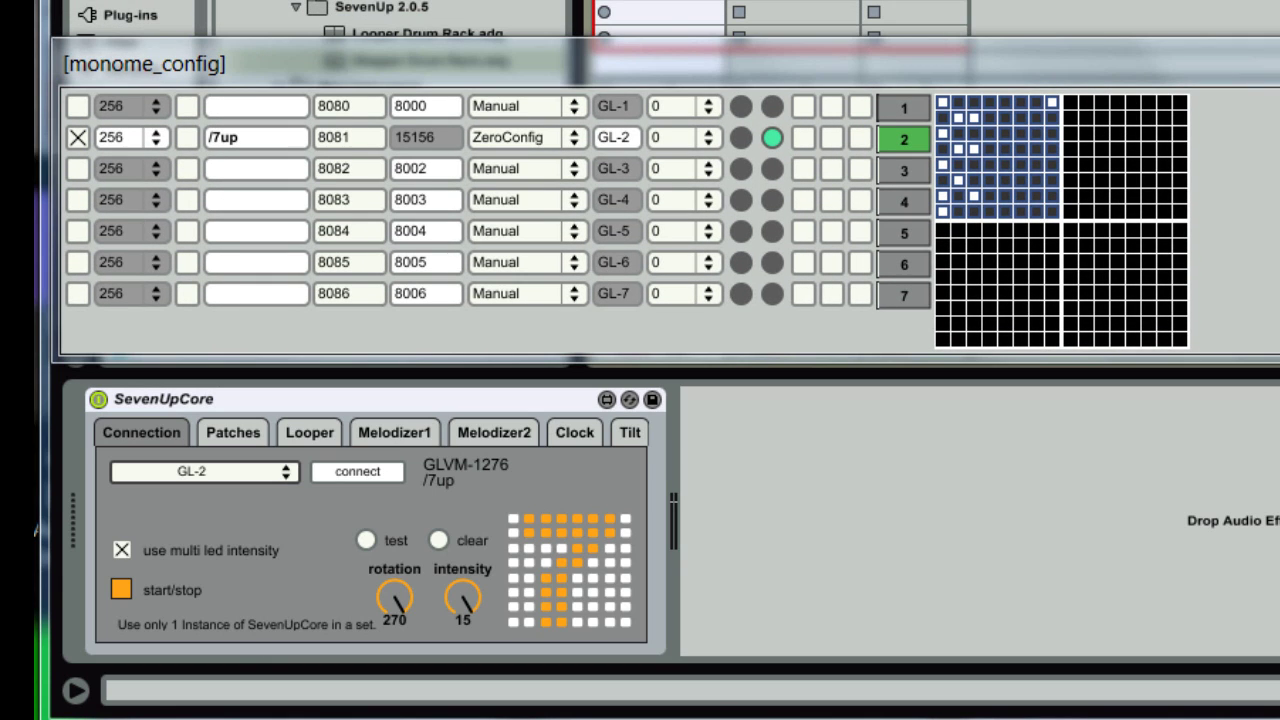
mouse_move(659, 63)
mouse_down()
mouse_move(710, 0)
mouse_move(682, 56)
mouse_up()
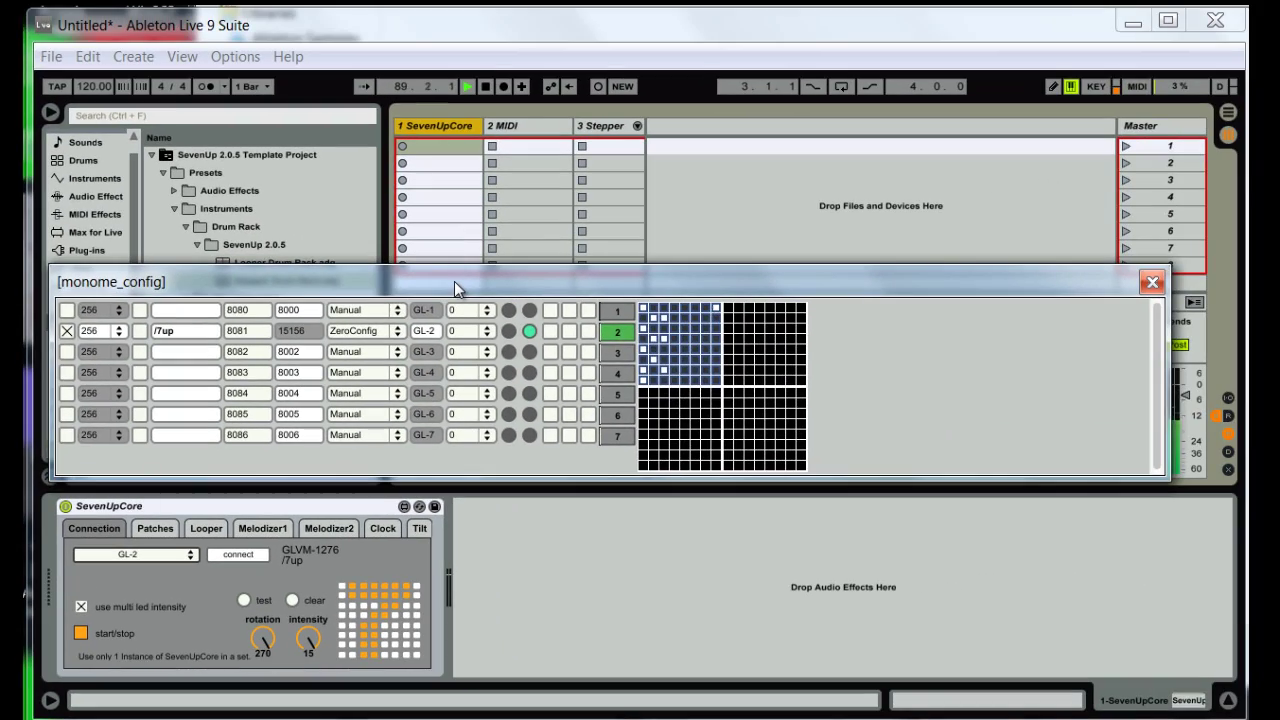
- Lower the master track volume to -4.4 dB, moving the monome_config window out of the way and back
drag(454, 281, 457, 422)
click(1183, 403)
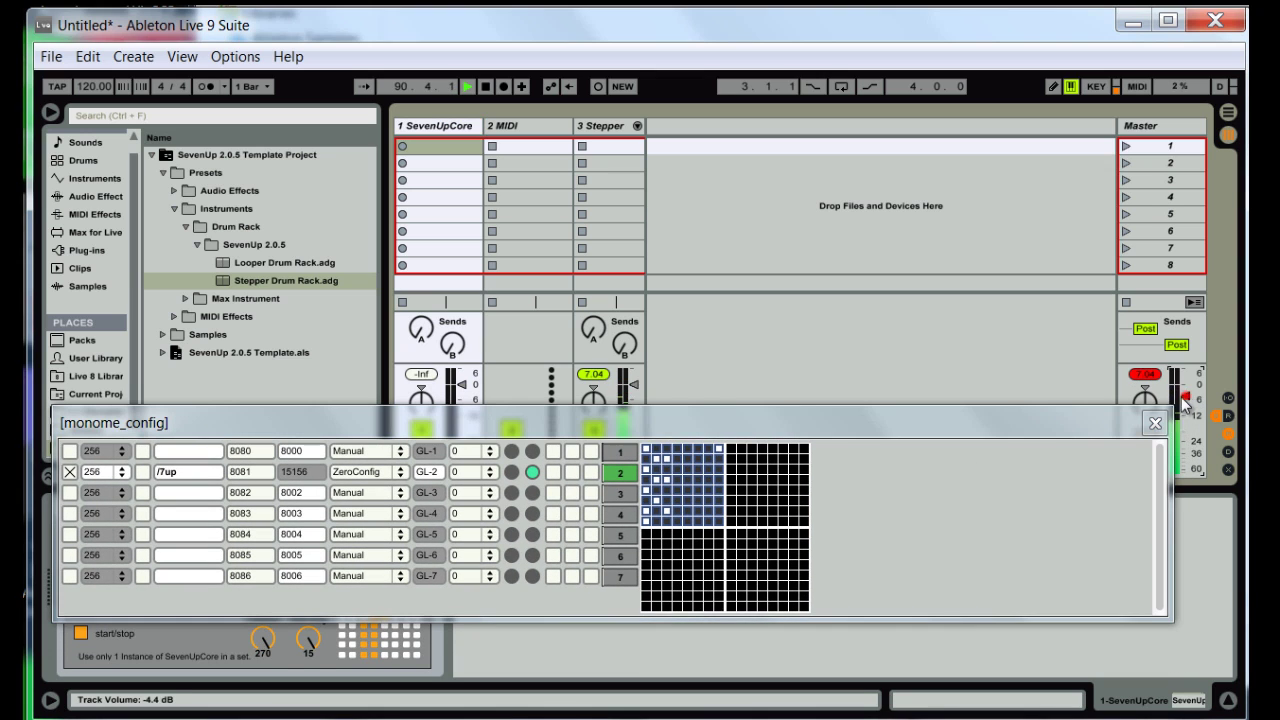
drag(940, 424, 924, 287)
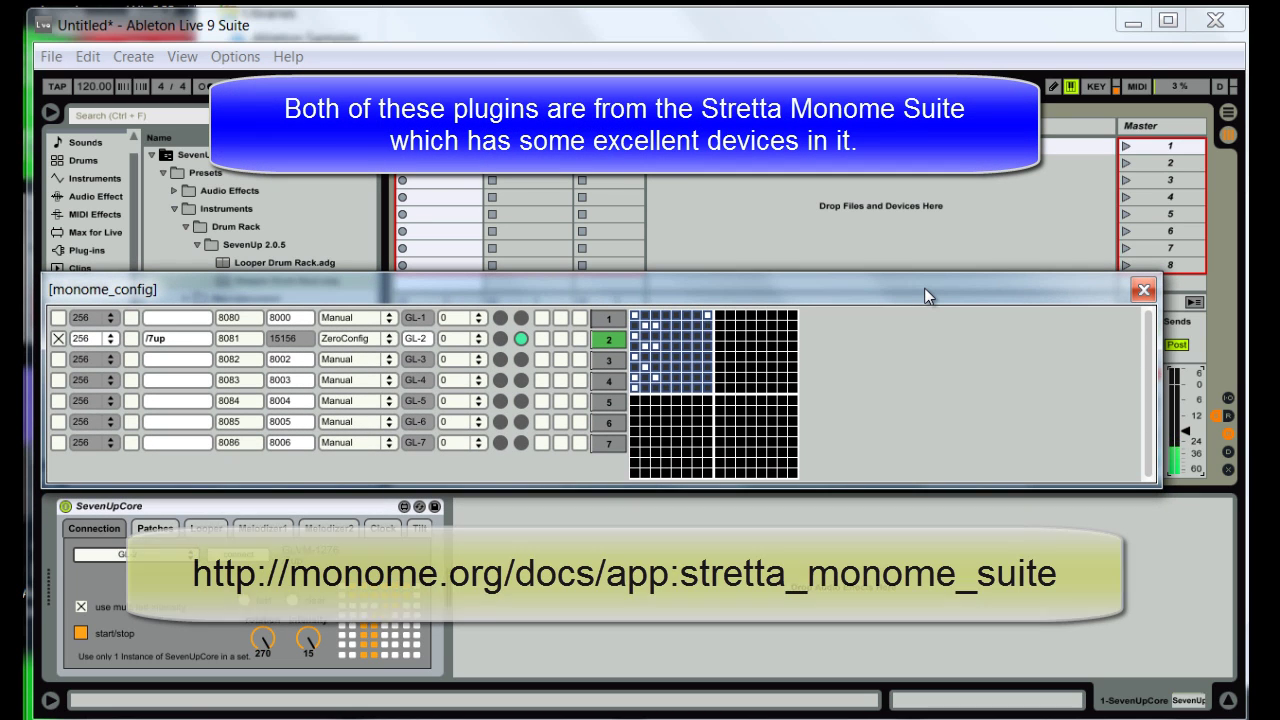
- Insert two MIDI tracks after SevenUpCore and load obo.amxd from the STRETTA MONOME SUITE folder onto track 2
click(758, 175)
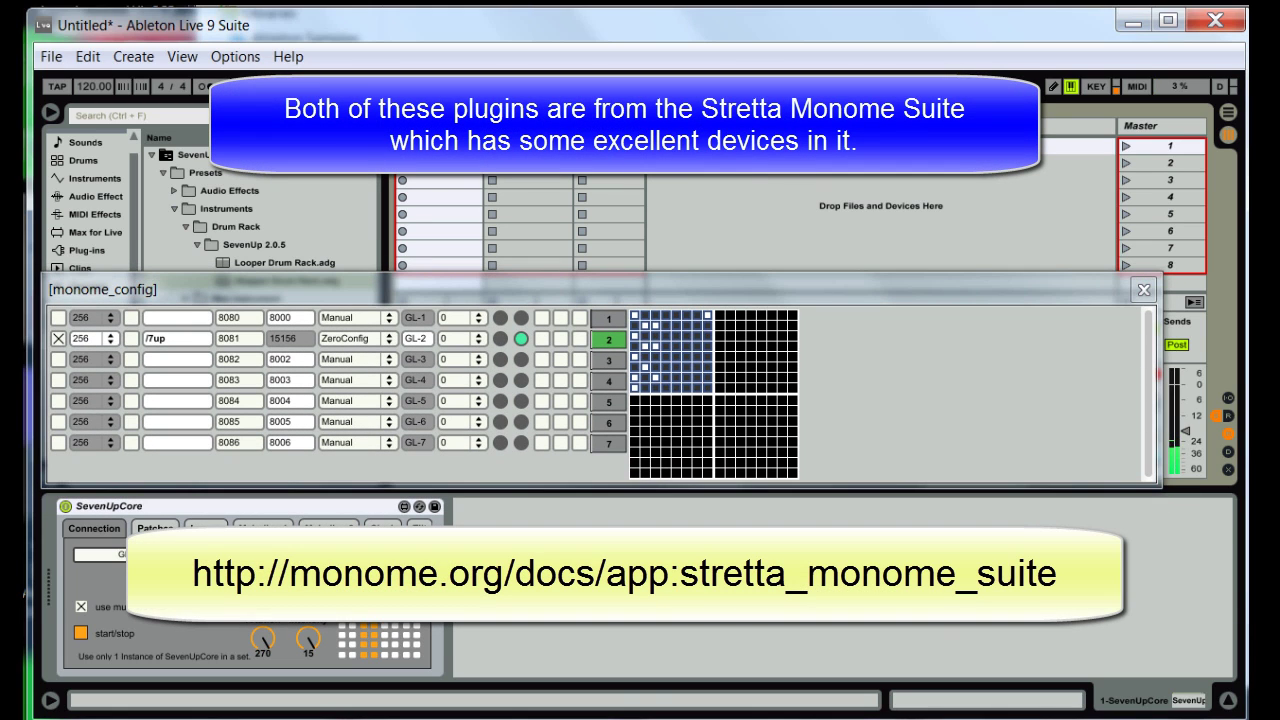
key(ctrl+shift+t)
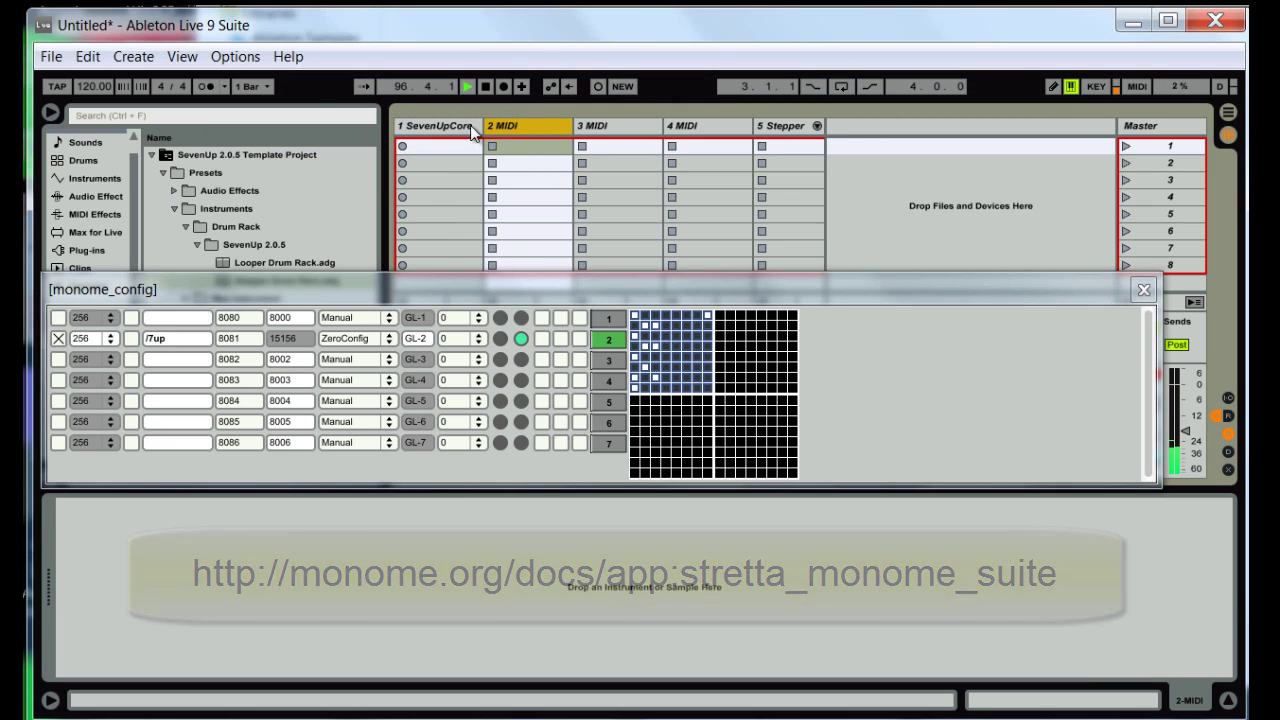
key(alt+Tab)
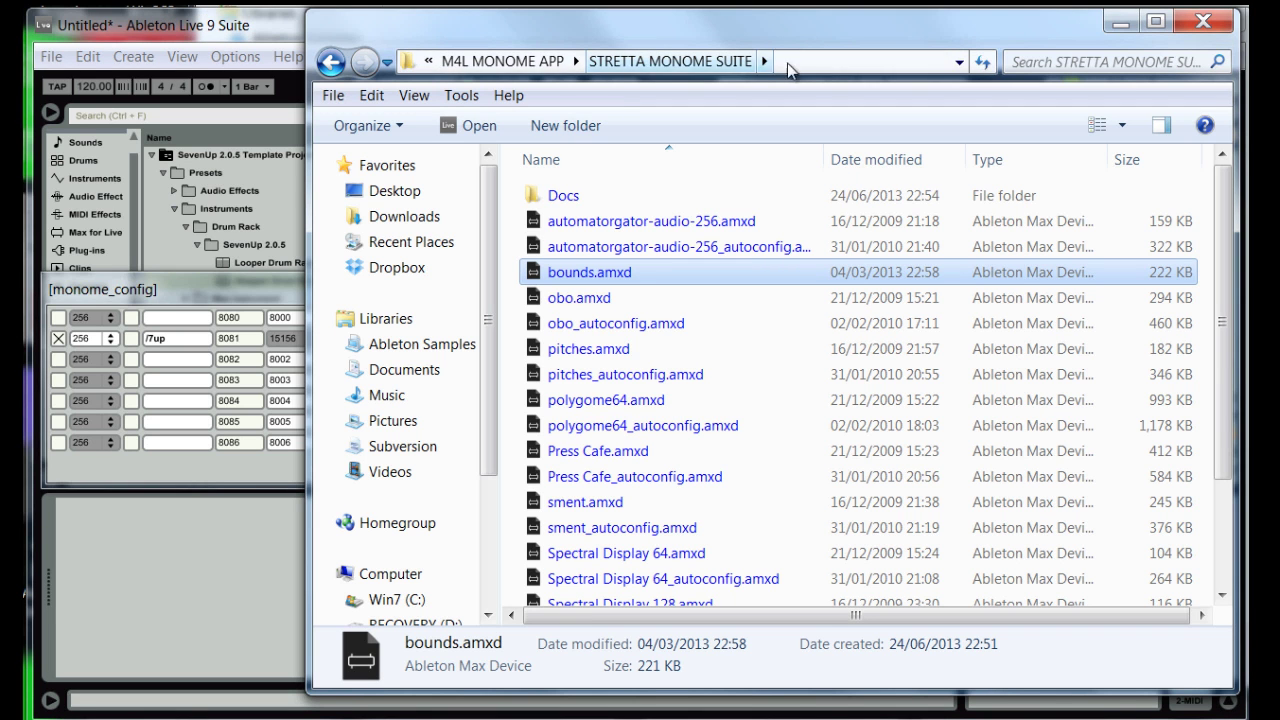
drag(568, 296, 126, 587)
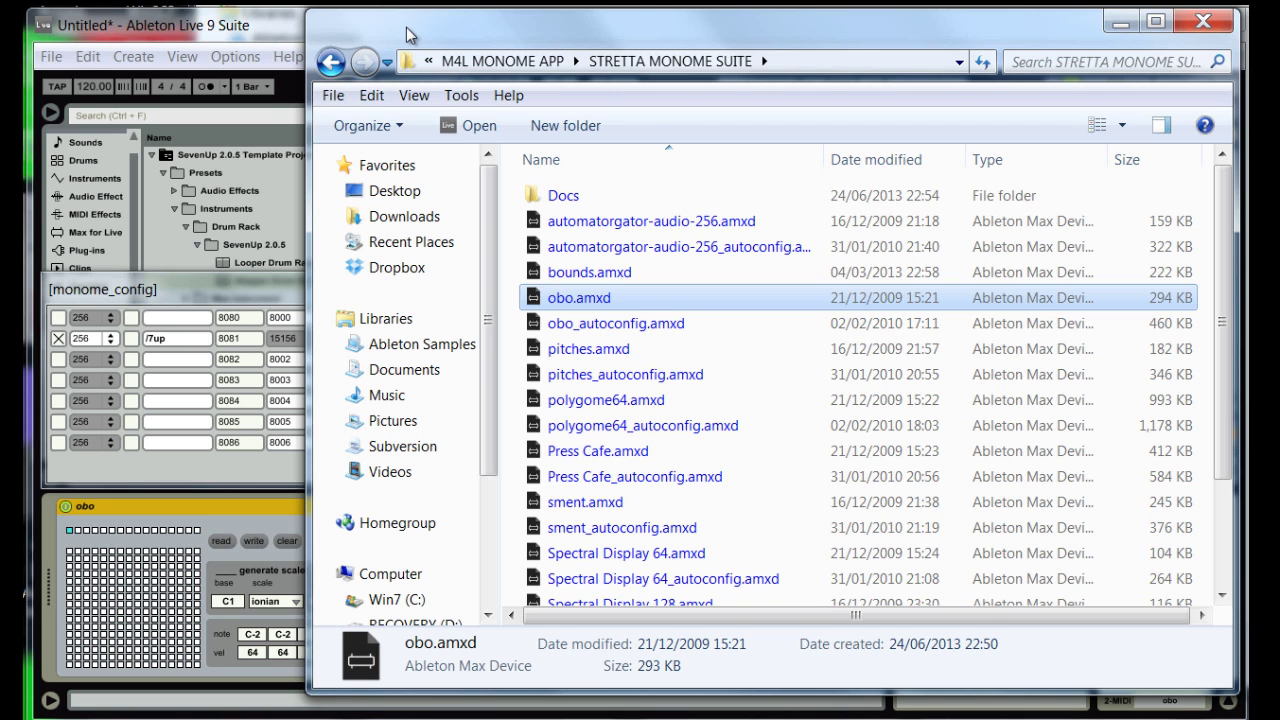
- Load bounds.amxd from the STRETTA MONOME SUITE folder onto track 3 and return to the Live set
drag(410, 36, 900, 56)
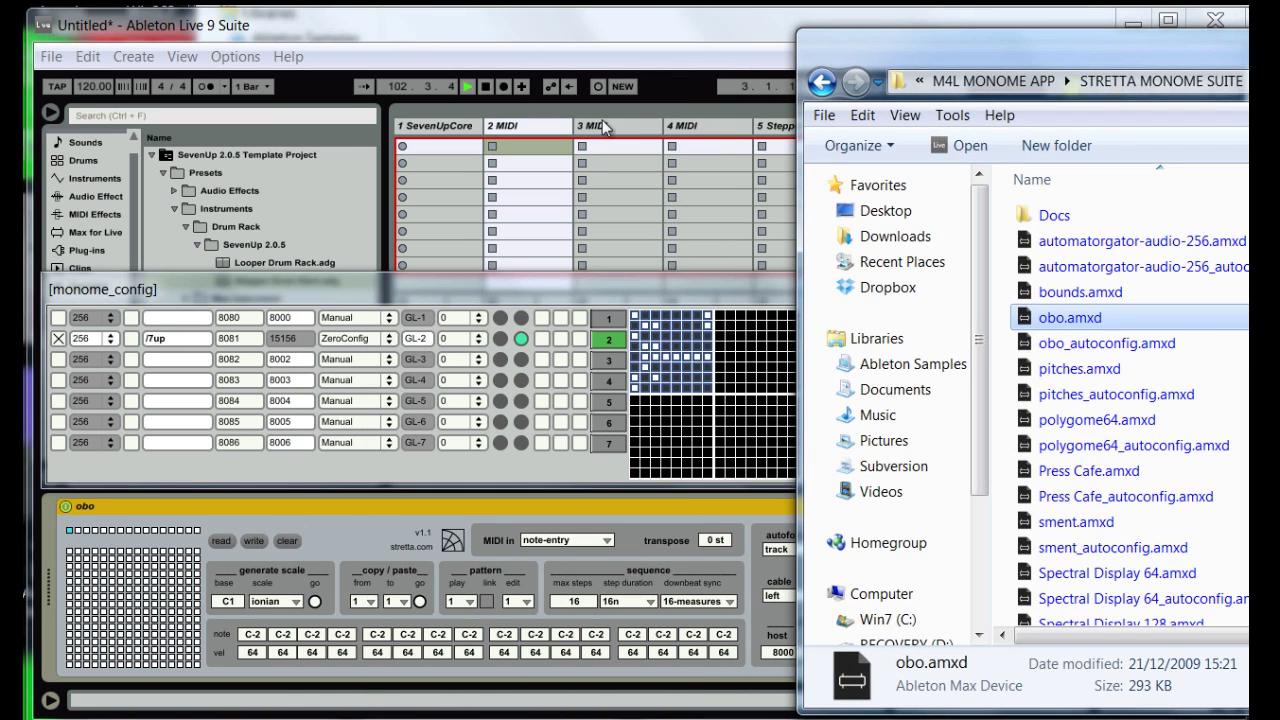
click(604, 127)
key(alt+Tab)
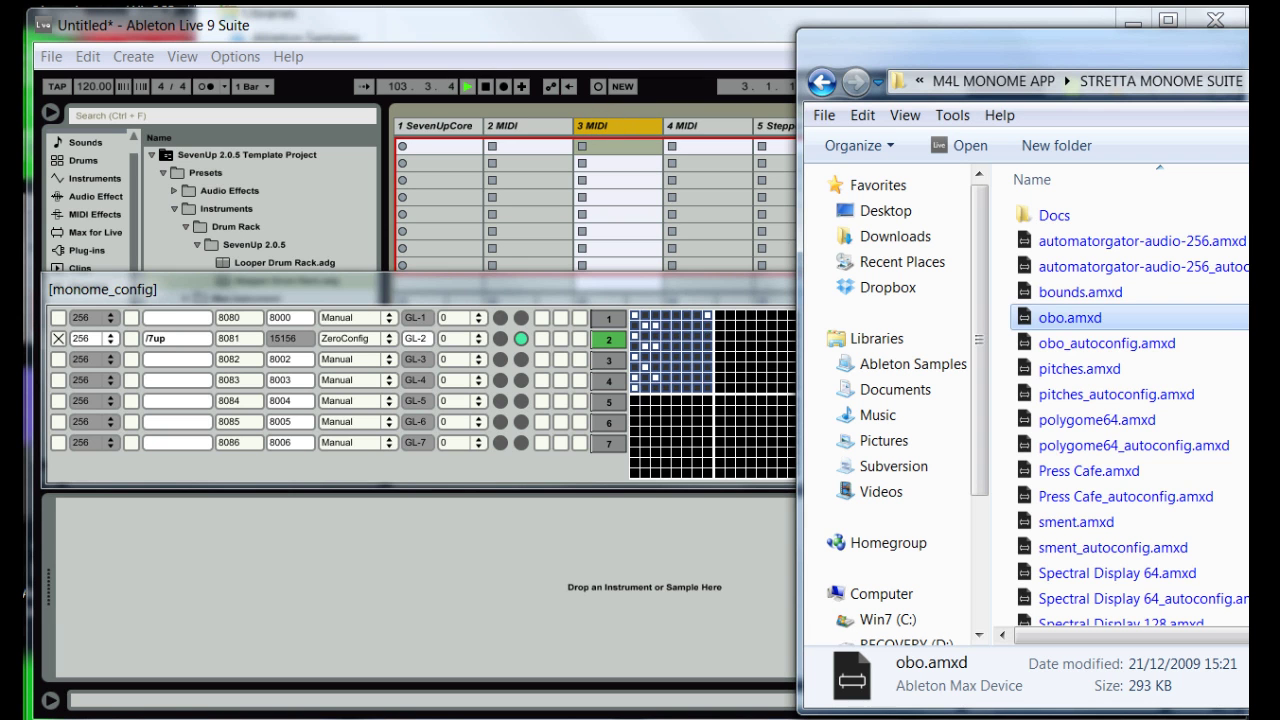
drag(1064, 292, 235, 584)
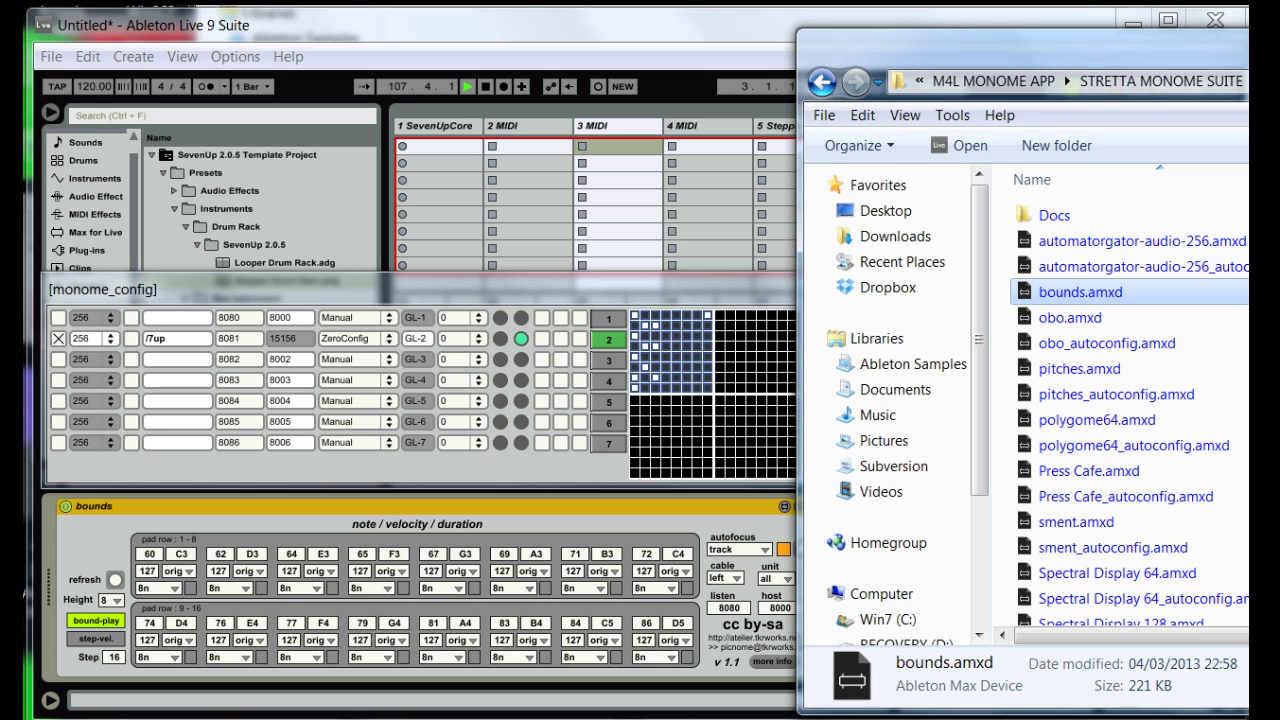
click(1149, 190)
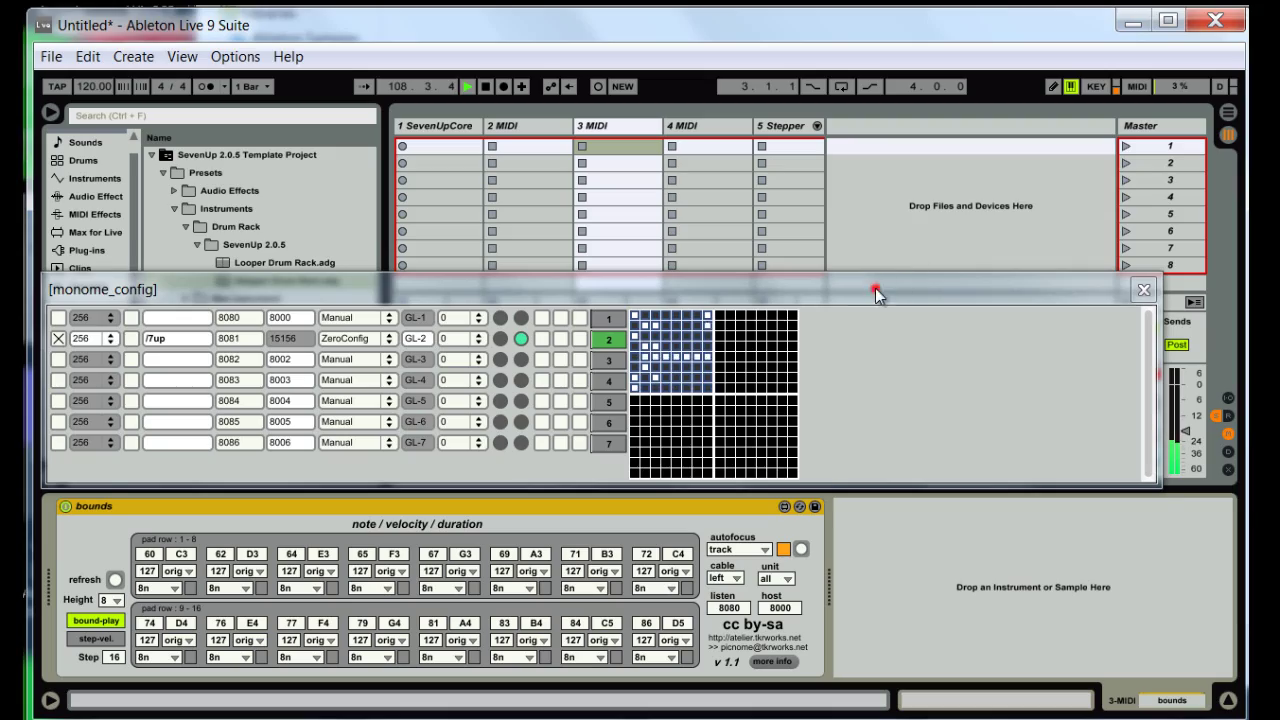
- Show obo on track 2 below the monome_config window and set the second virtual monome's size to 64
drag(877, 289, 878, 256)
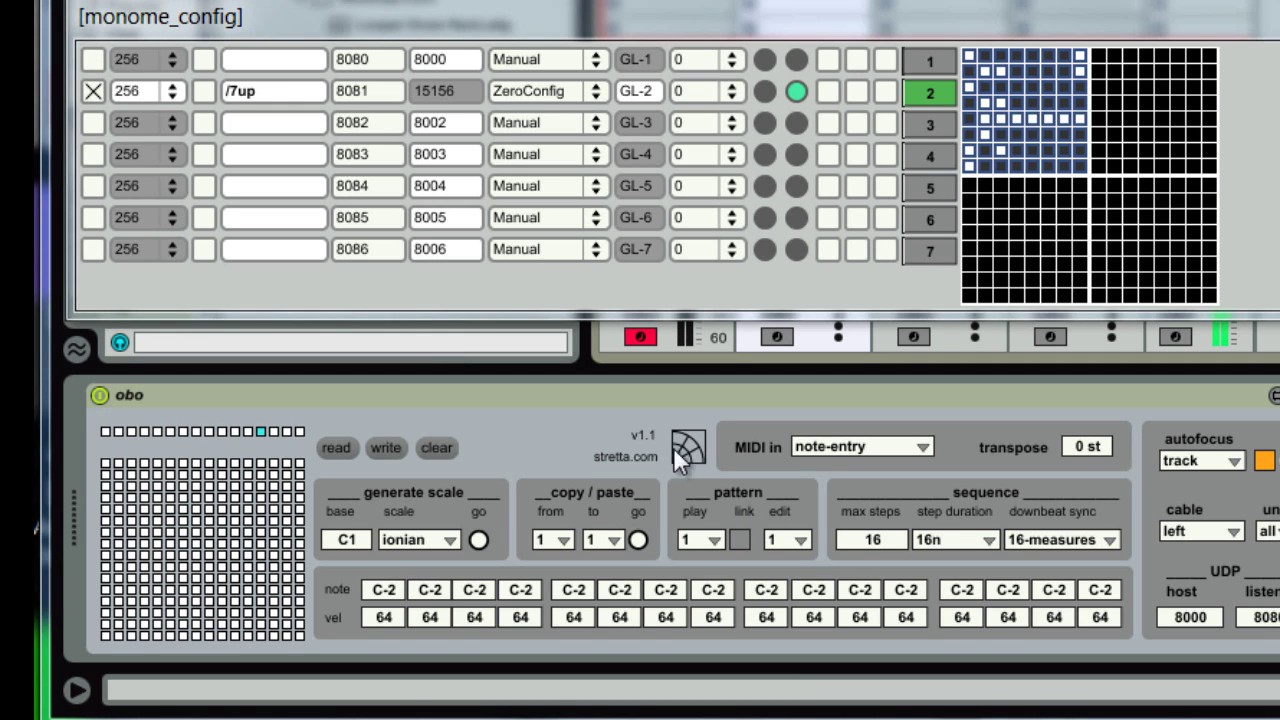
click(618, 395)
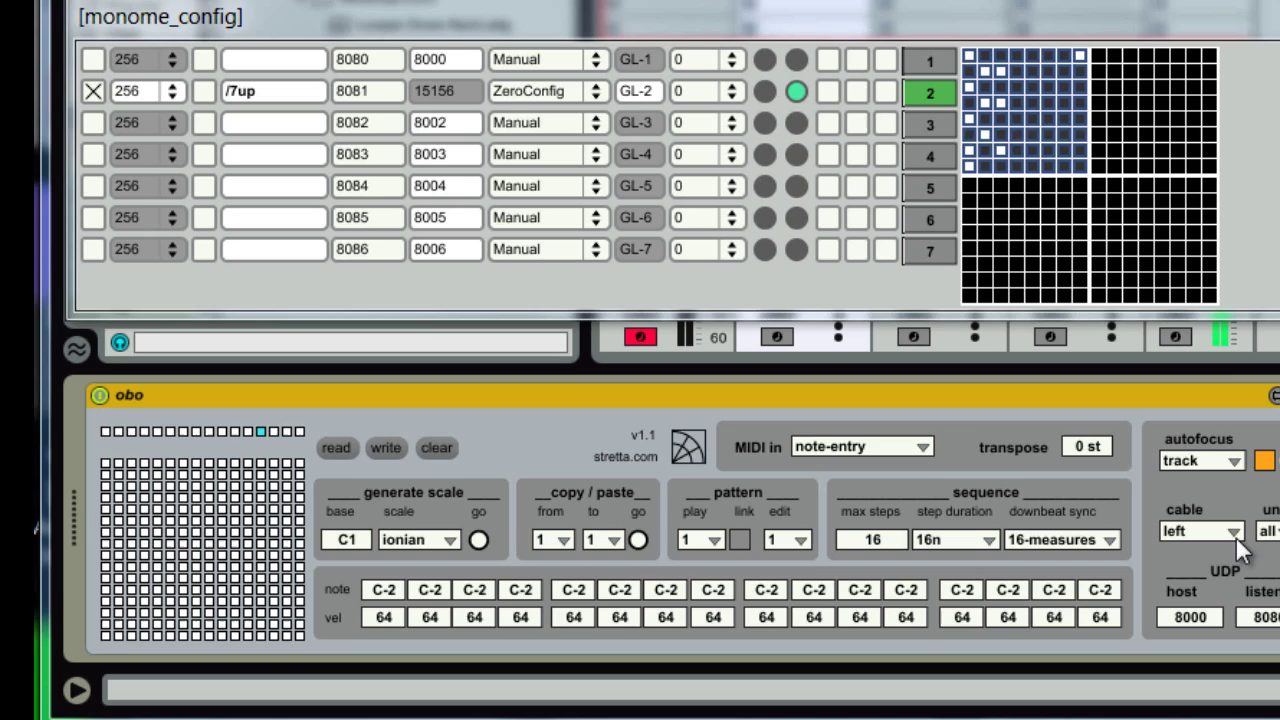
drag(1034, 15, 1028, 79)
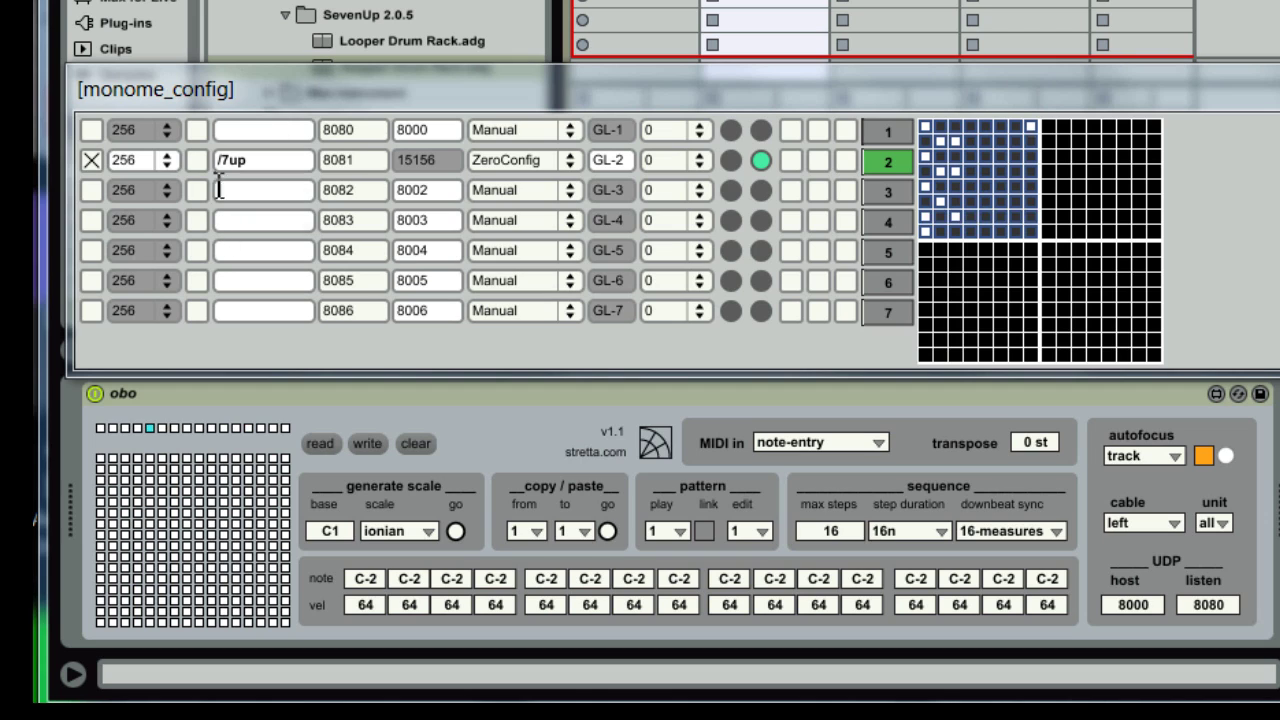
click(166, 160)
click(159, 188)
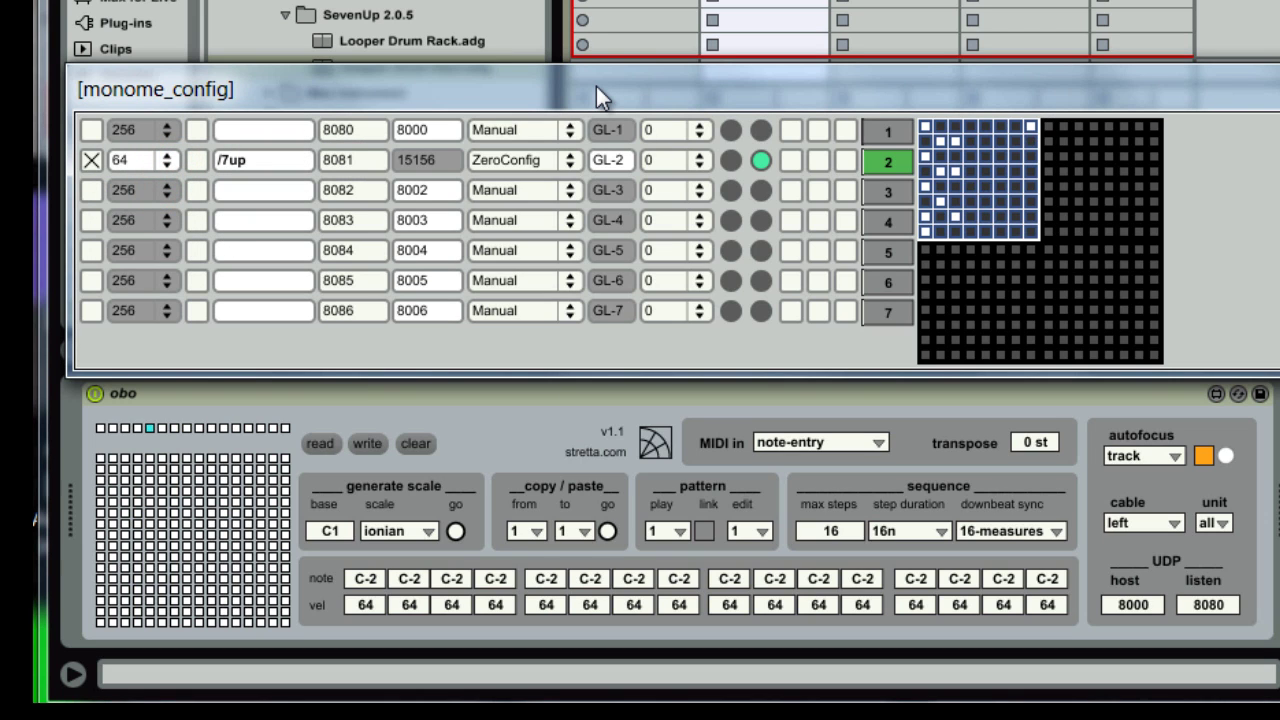
- Enable the first virtual monome, assign it to obo with the /004obo prefix locked, and turn obo's autofocus off
click(93, 130)
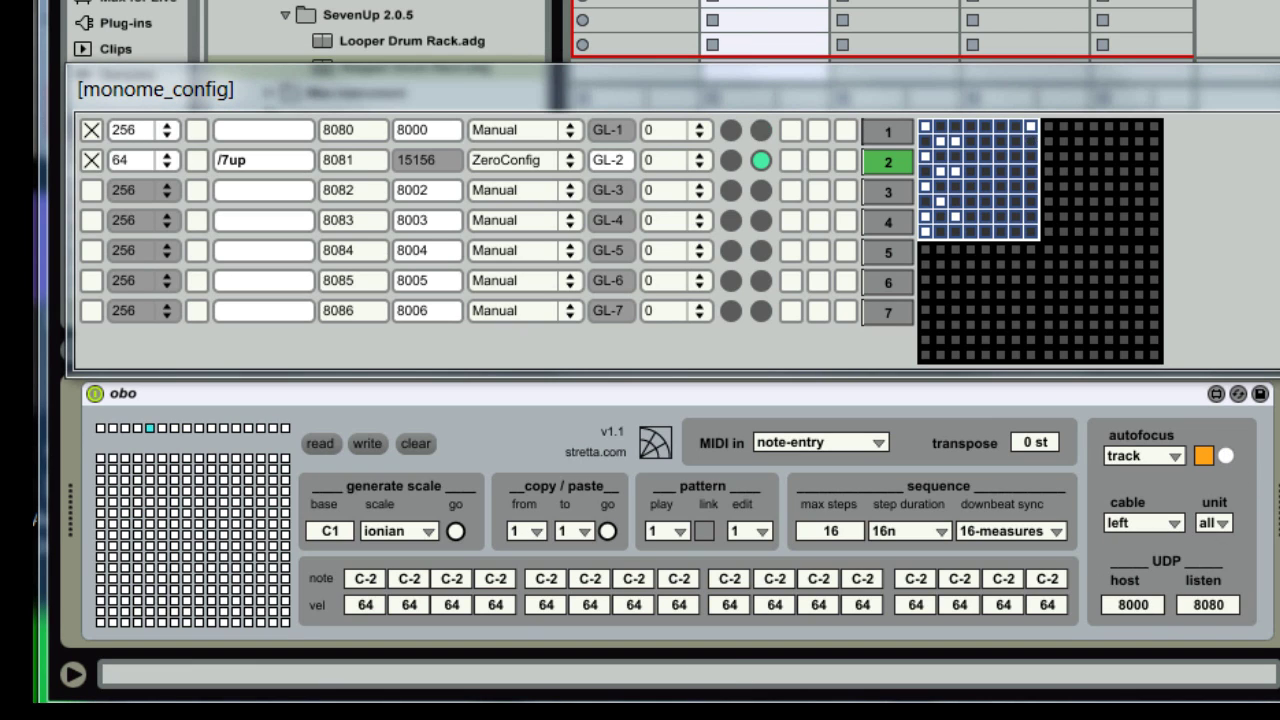
click(1225, 455)
click(1170, 456)
click(1163, 476)
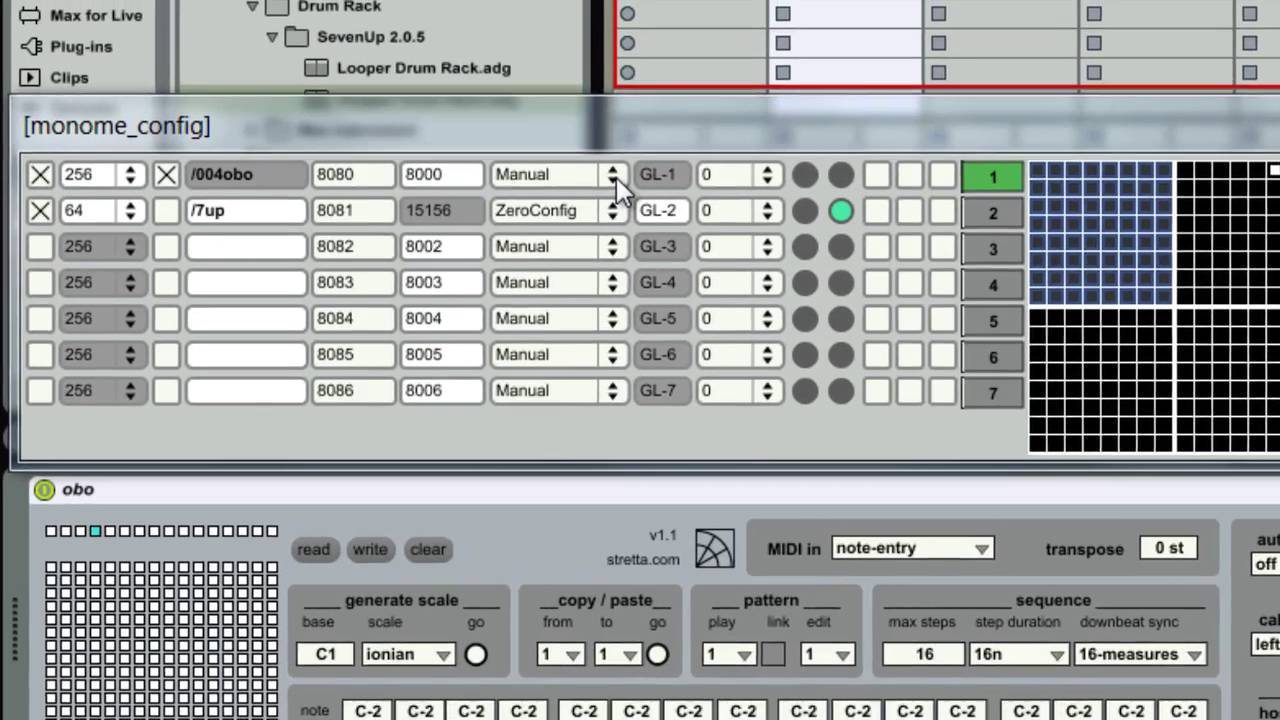
- Set the first virtual monome's connection type to Manual (MS) and check the bounds track before returning to obo
click(570, 130)
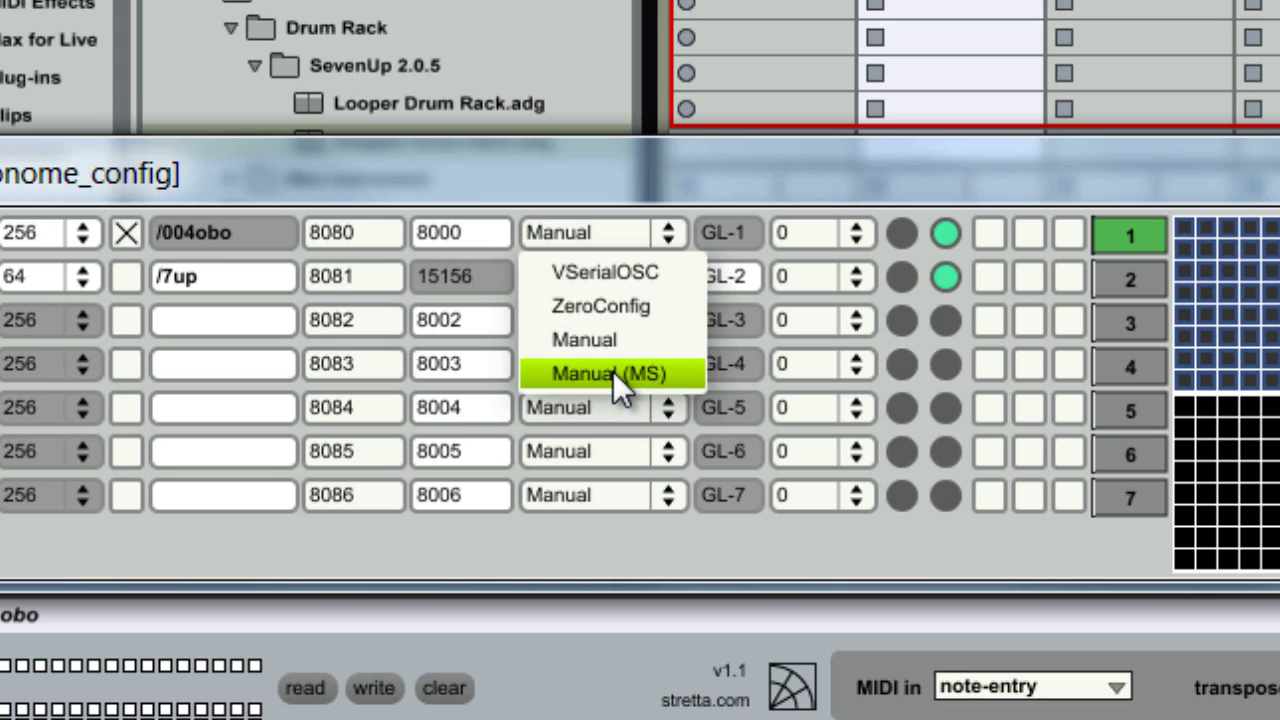
click(613, 373)
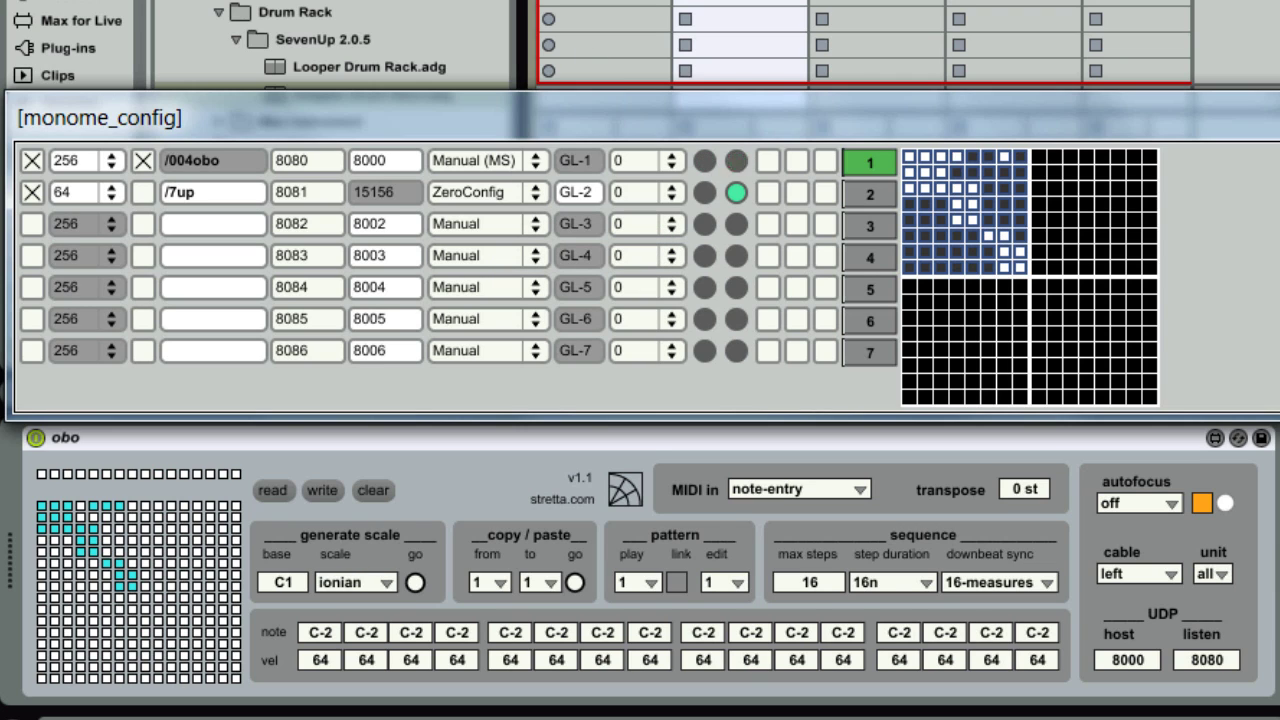
key(Right)
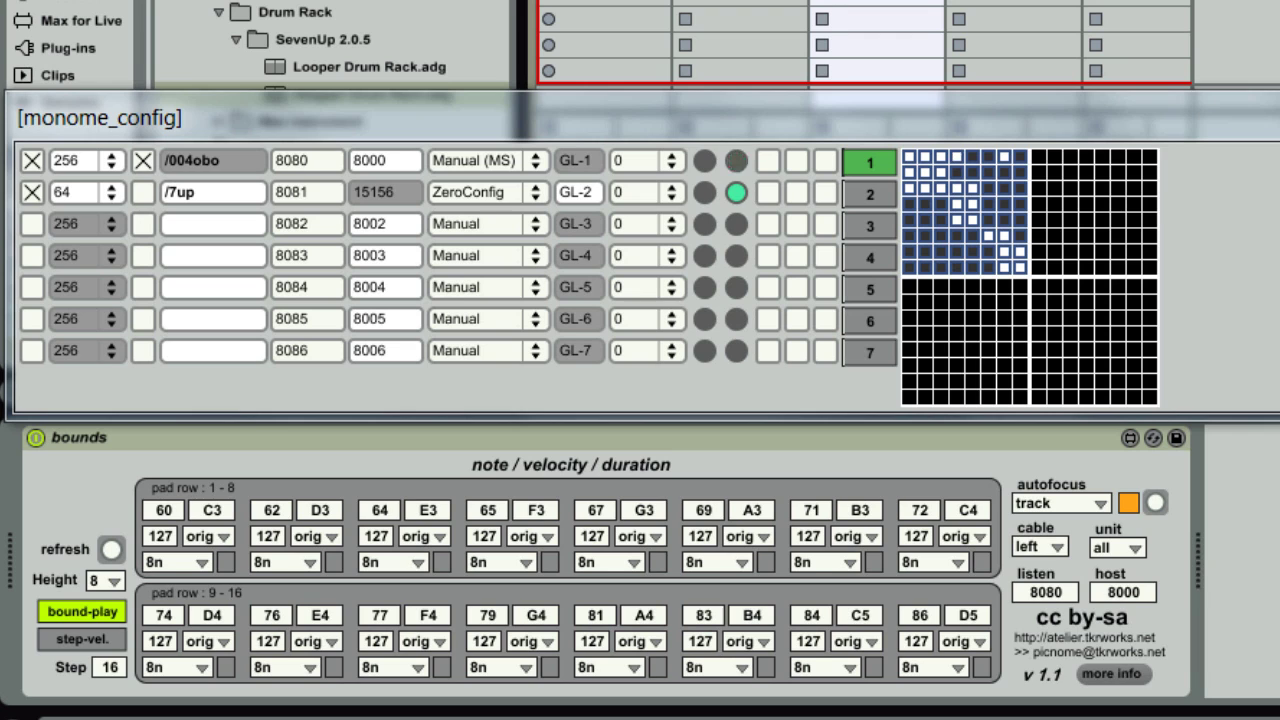
key(Left)
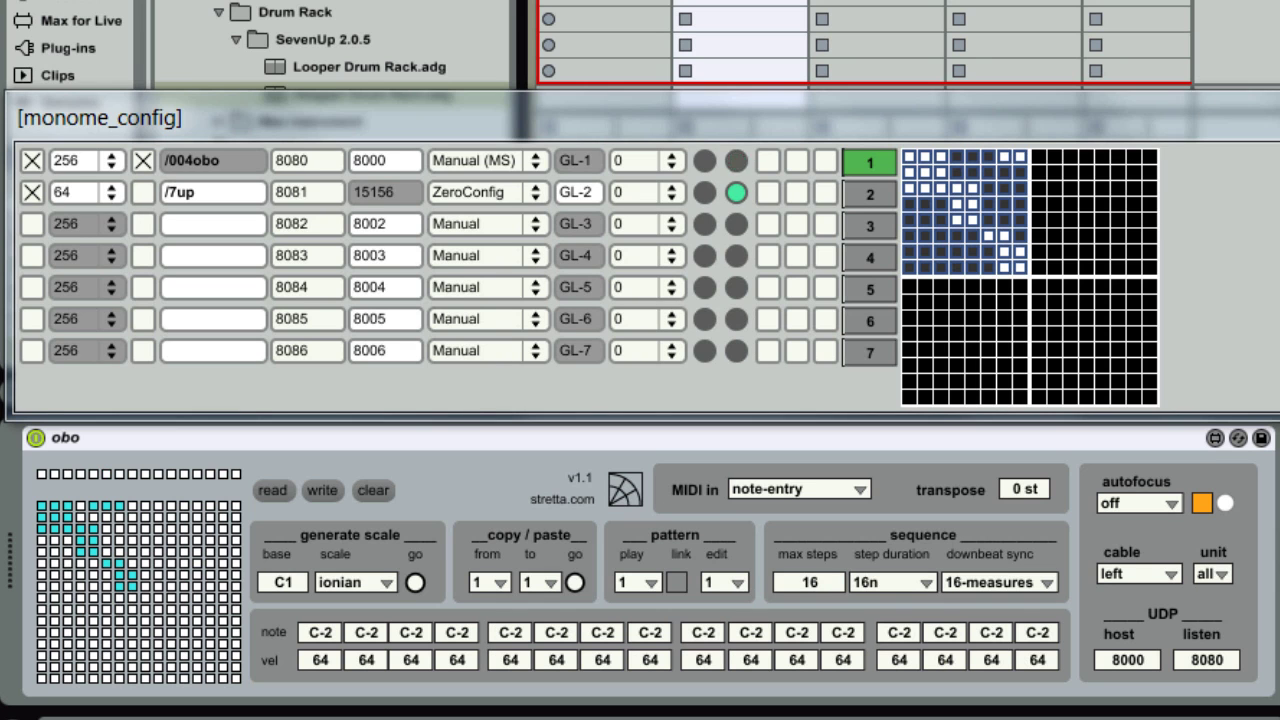
- Load Burned Kit 01.adg onto track 2 after obo and bring the monome_config window back to the front
click(259, 104)
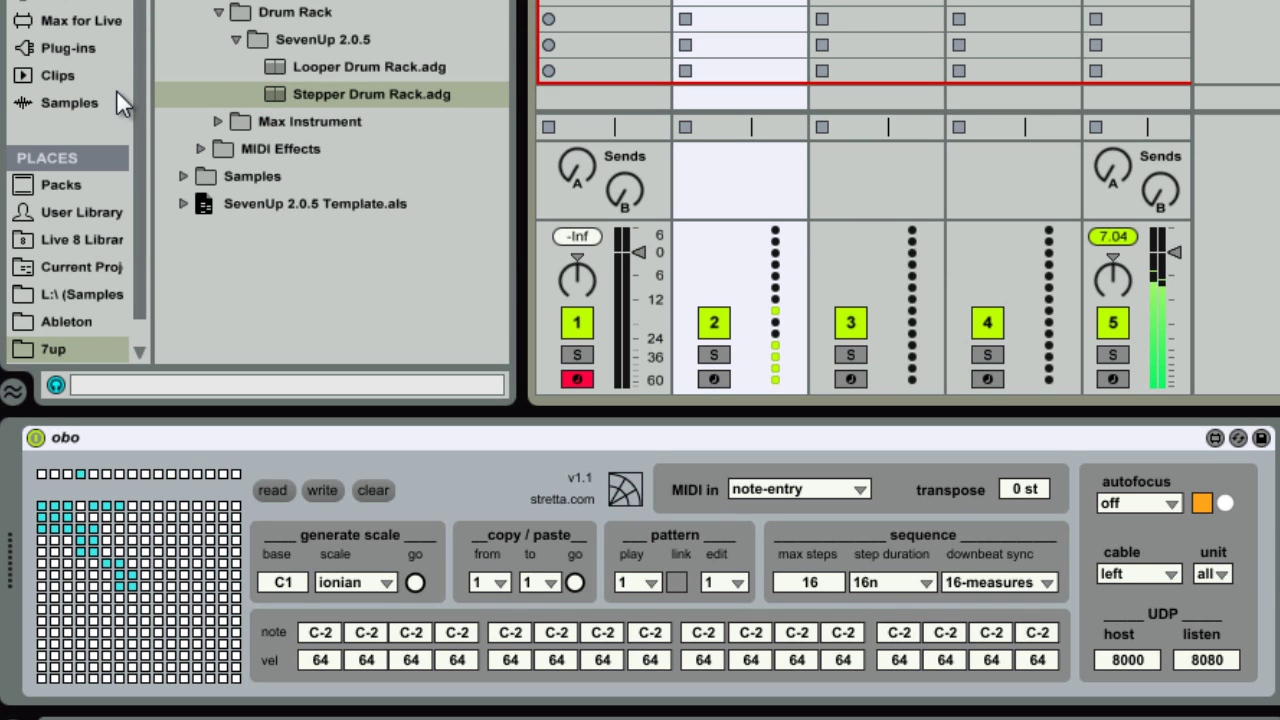
scroll(259, 68, up, 5)
click(253, 62)
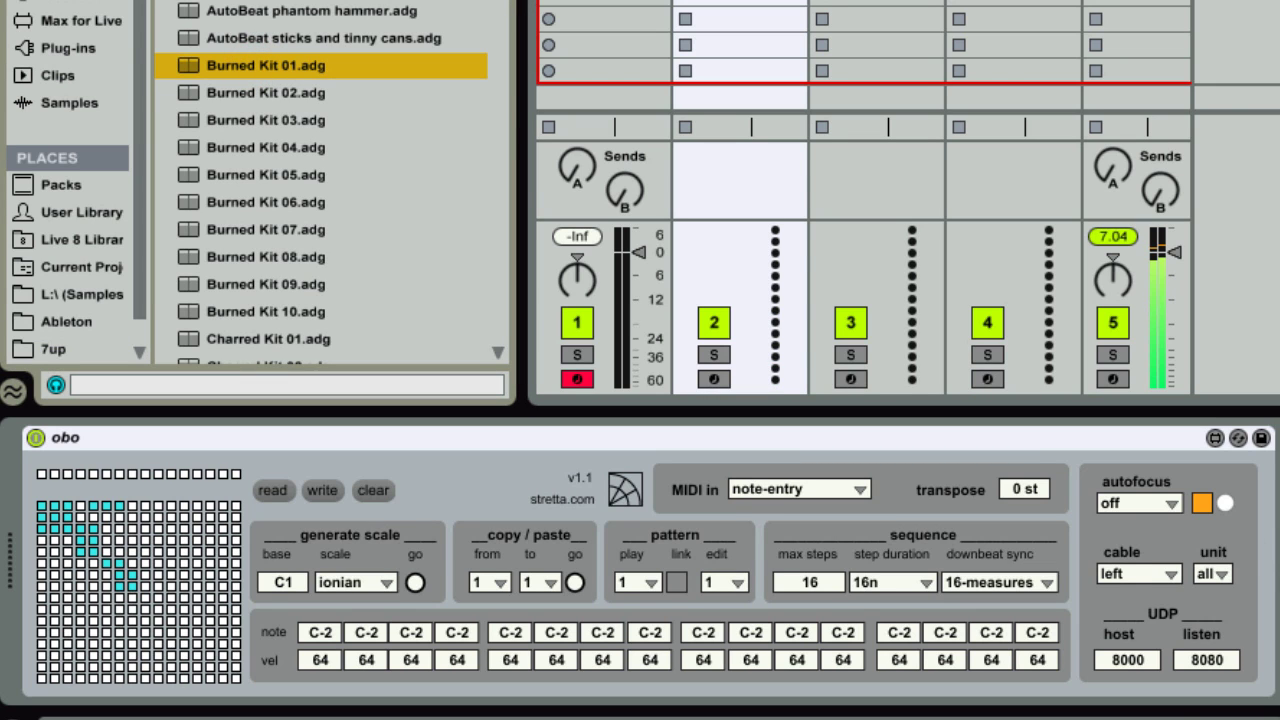
key(Return)
key(alt+Tab)
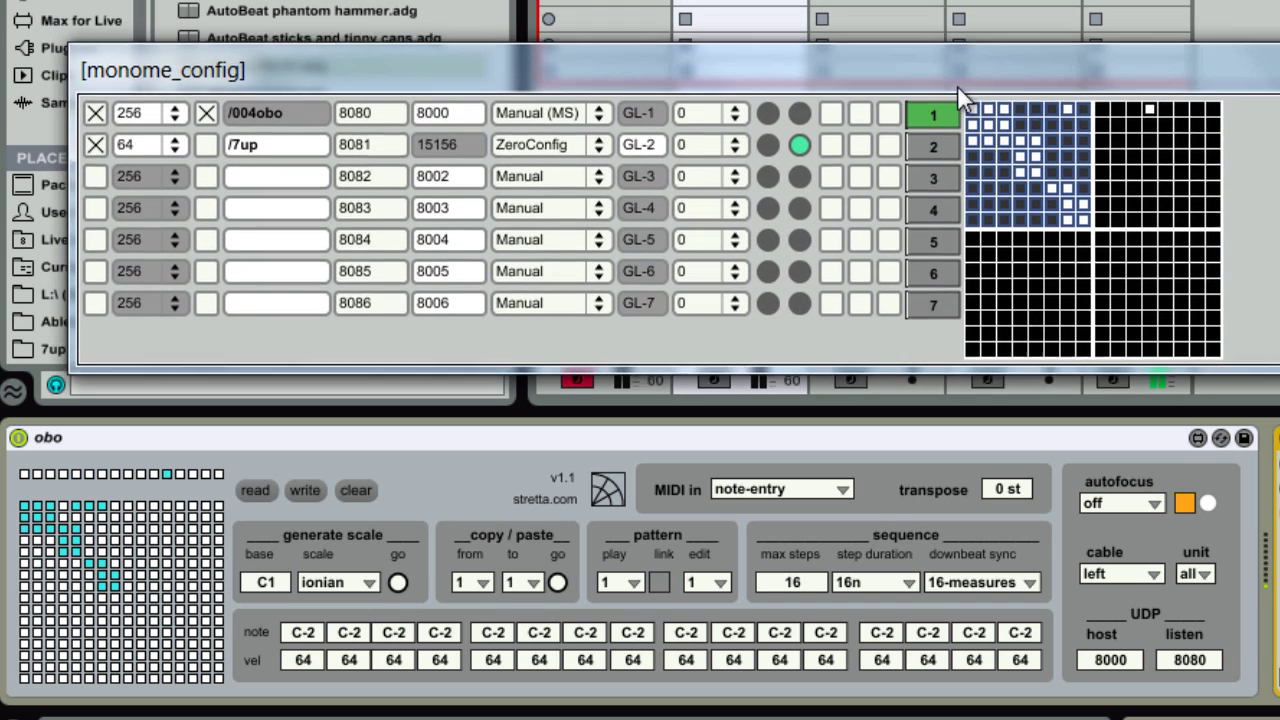
- Reposition the monome_config window so it sits clear of the device view
drag(957, 85, 899, 81)
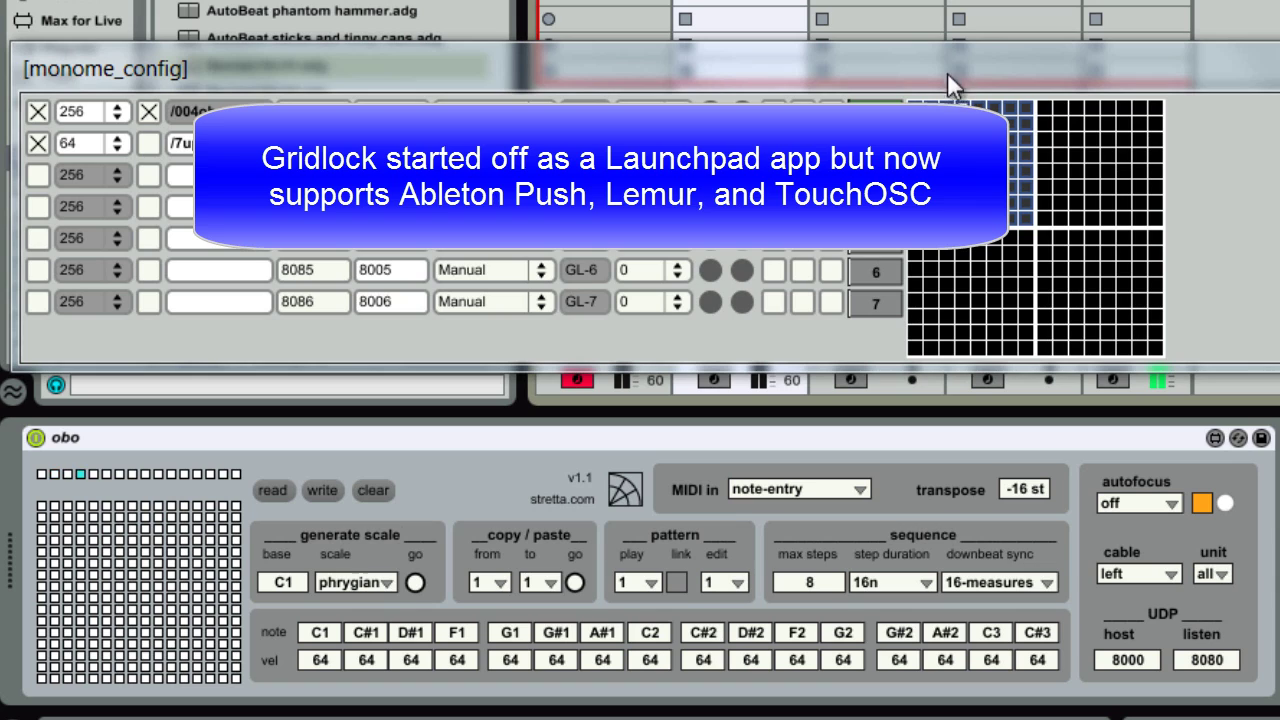
mouse_move(976, 71)
mouse_down()
mouse_move(985, 5)
mouse_move(997, 84)
mouse_up()
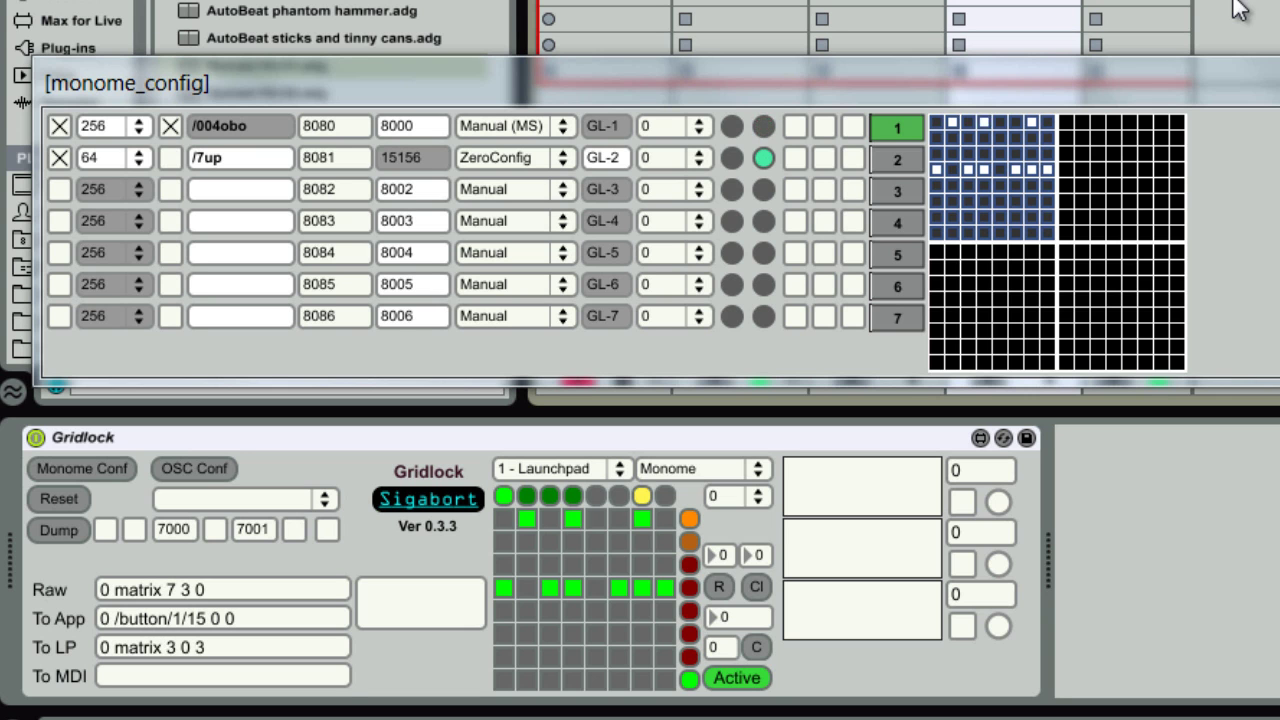
drag(1169, 82, 1146, 58)
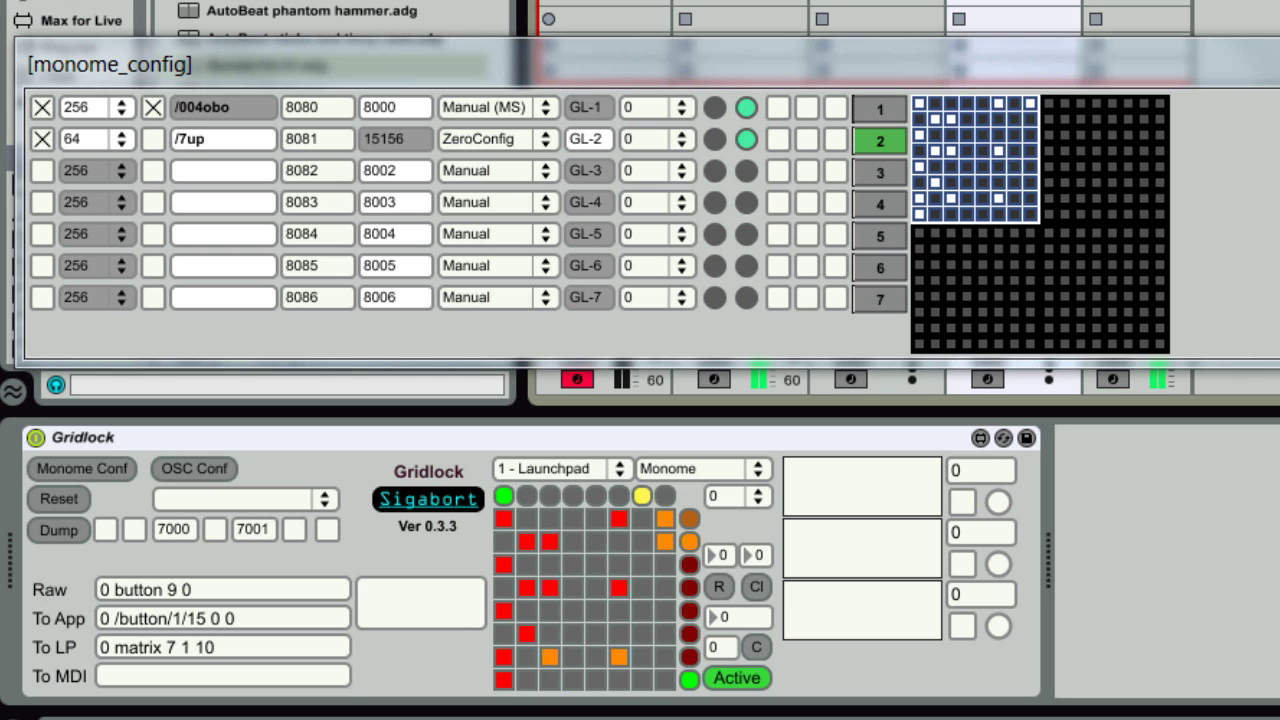
- Set the listen port to 8082 and the host port to 8002 in bounds on track 3
key(Left)
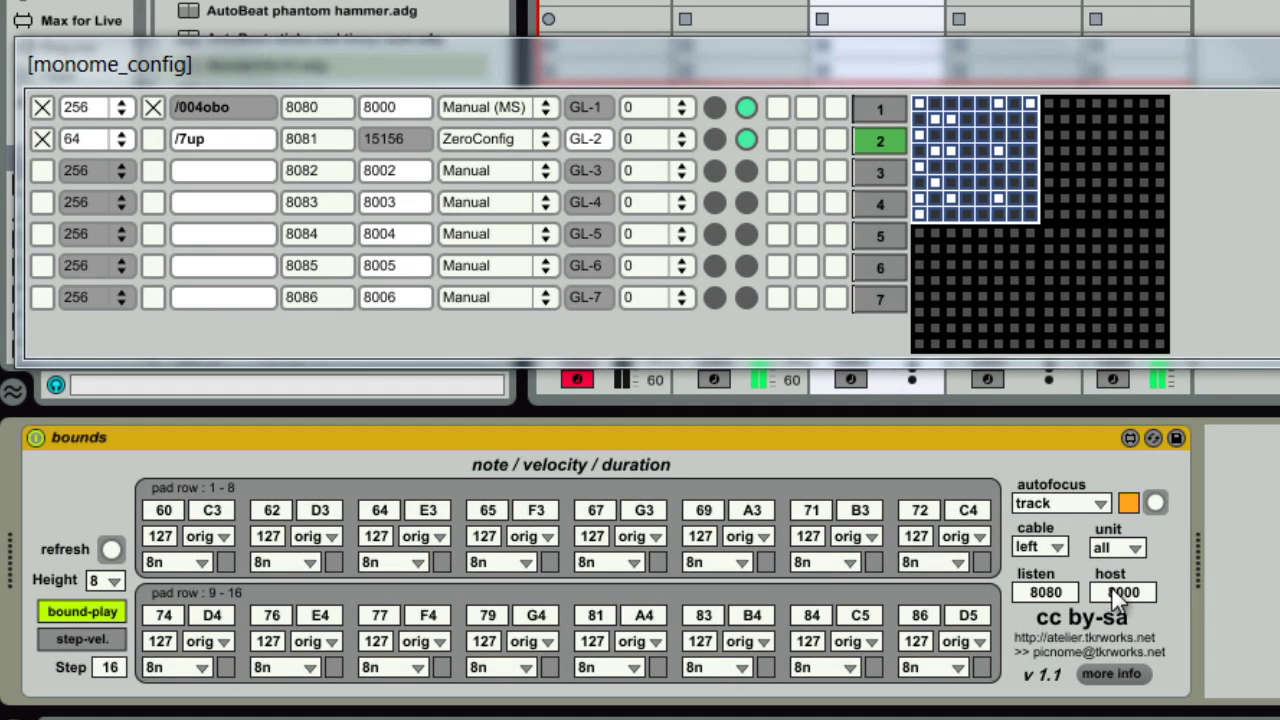
drag(1059, 593, 1061, 591)
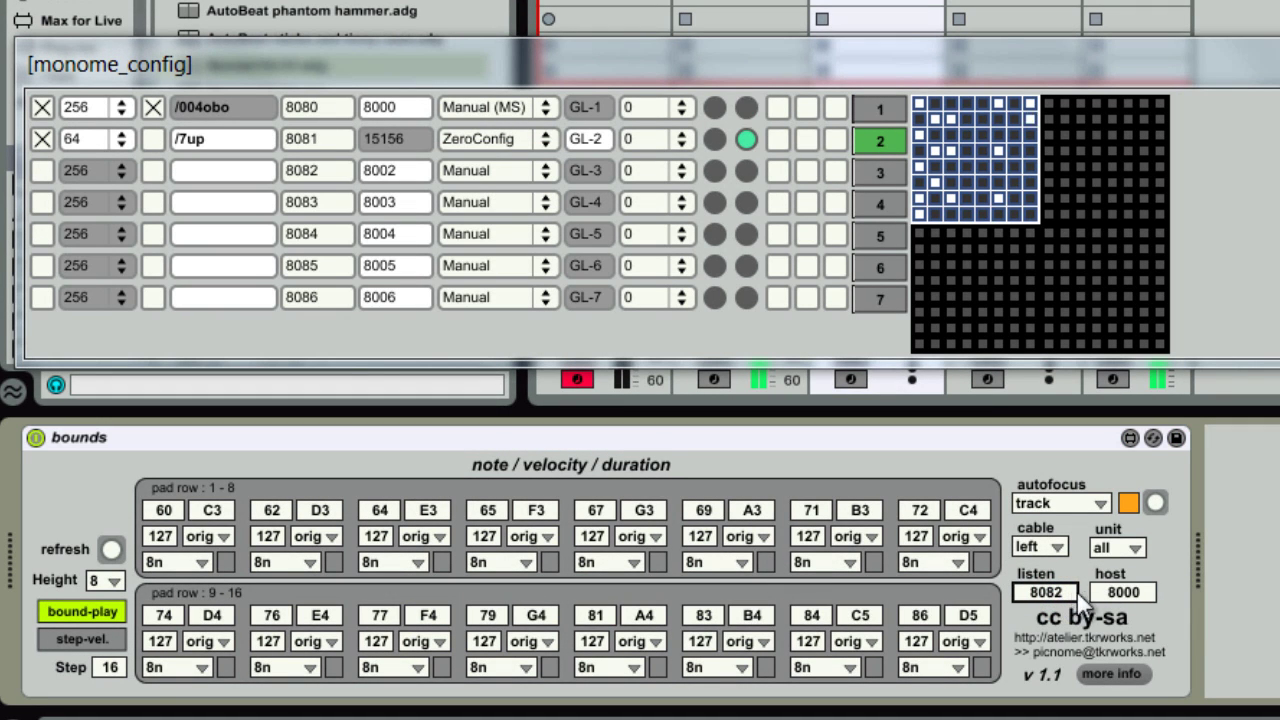
click(1120, 594)
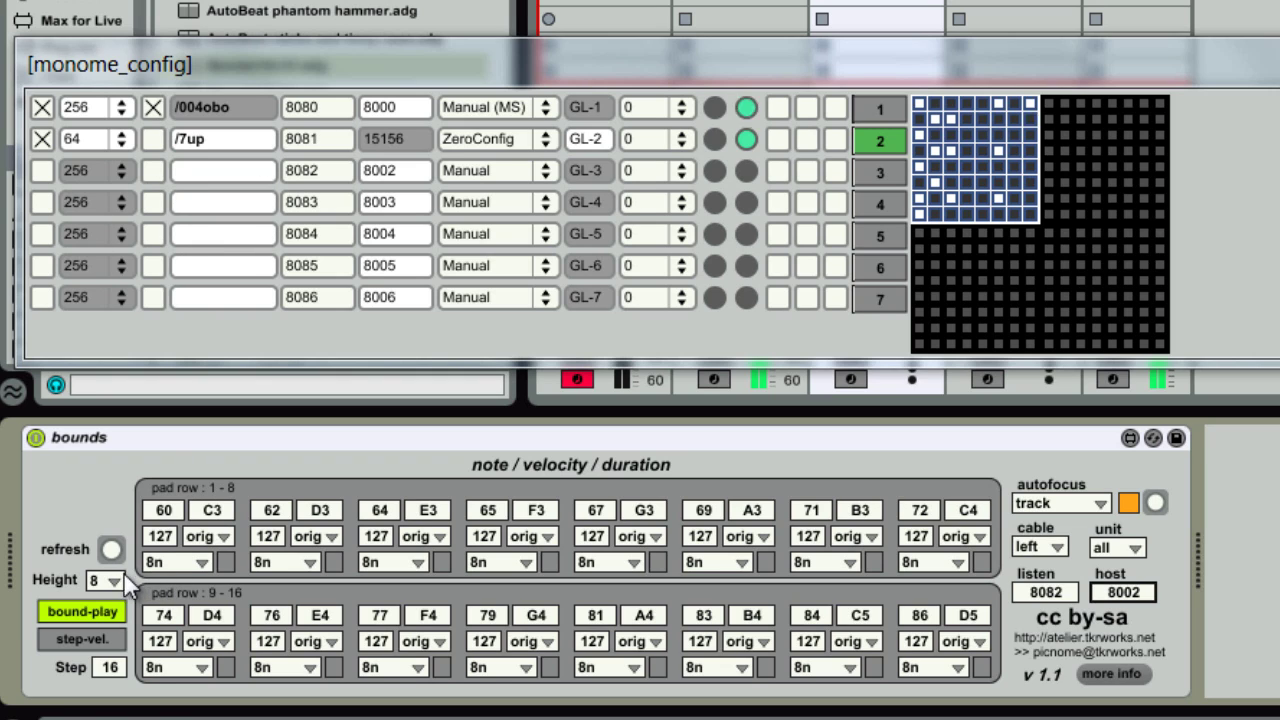
- Enable the third virtual monome at size 128 for bounds, with the /005bound prefix locked and type Manual (MS)
click(120, 166)
click(106, 222)
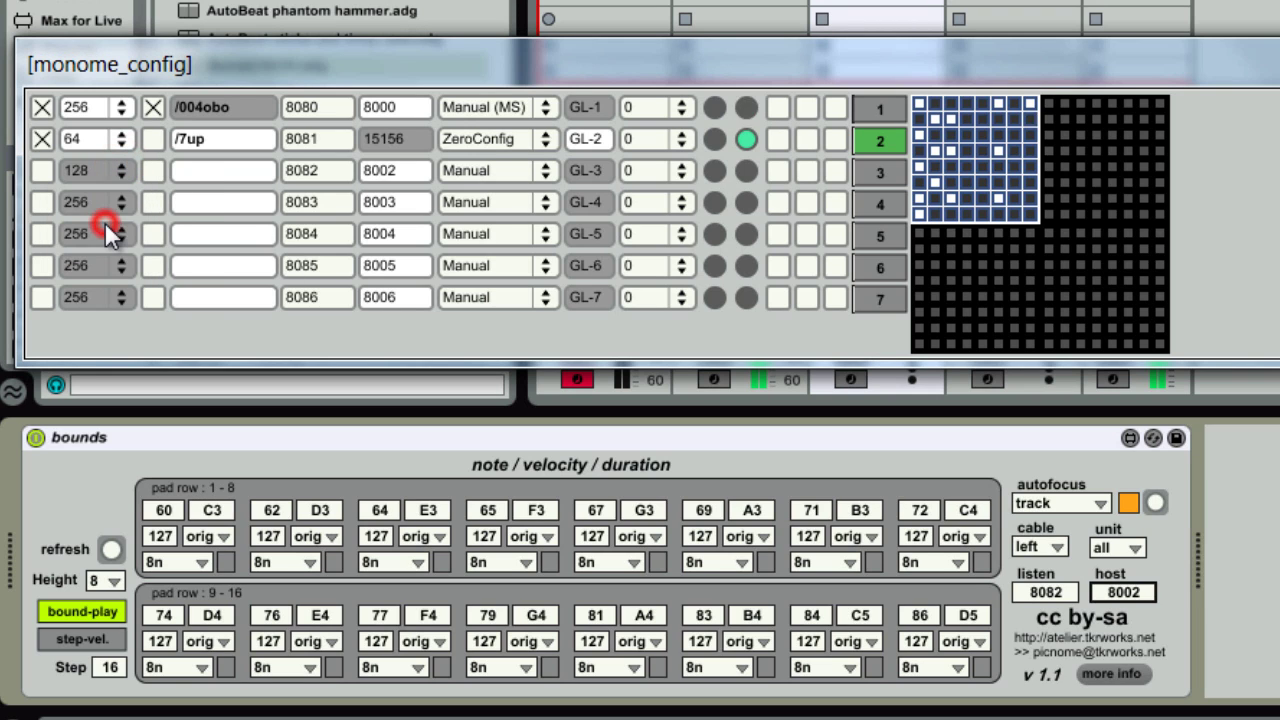
click(42, 171)
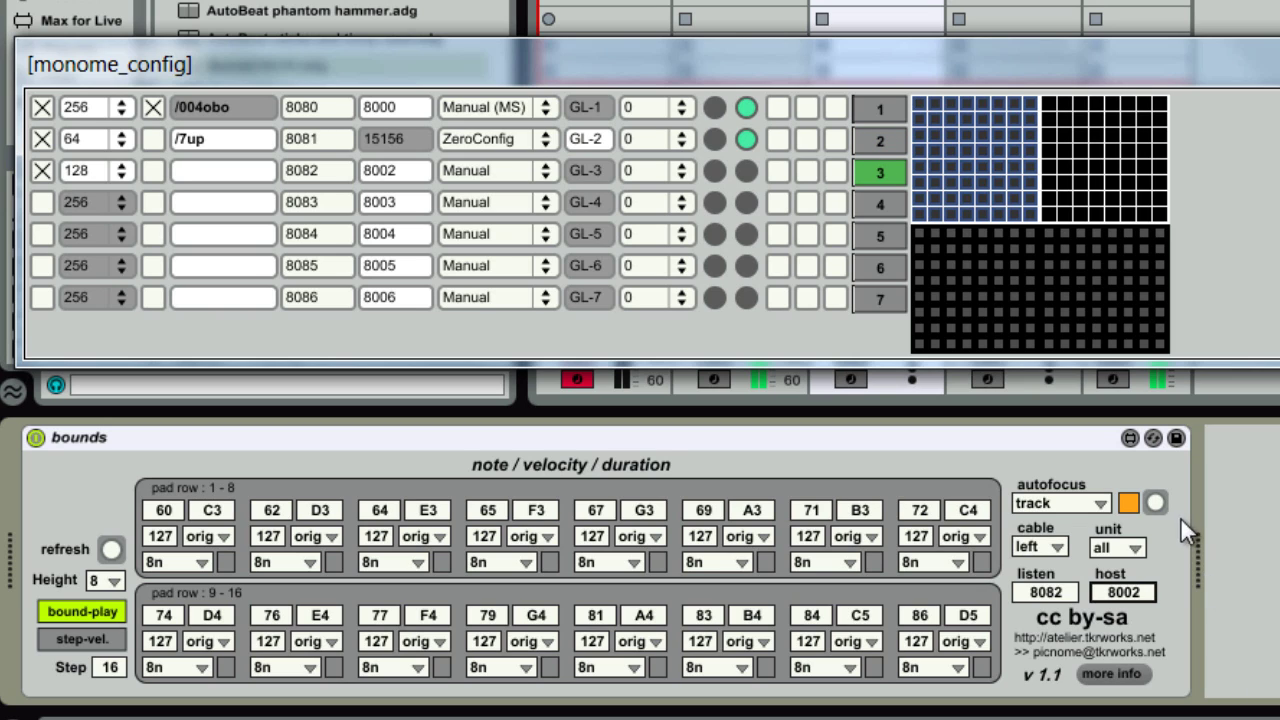
click(1156, 500)
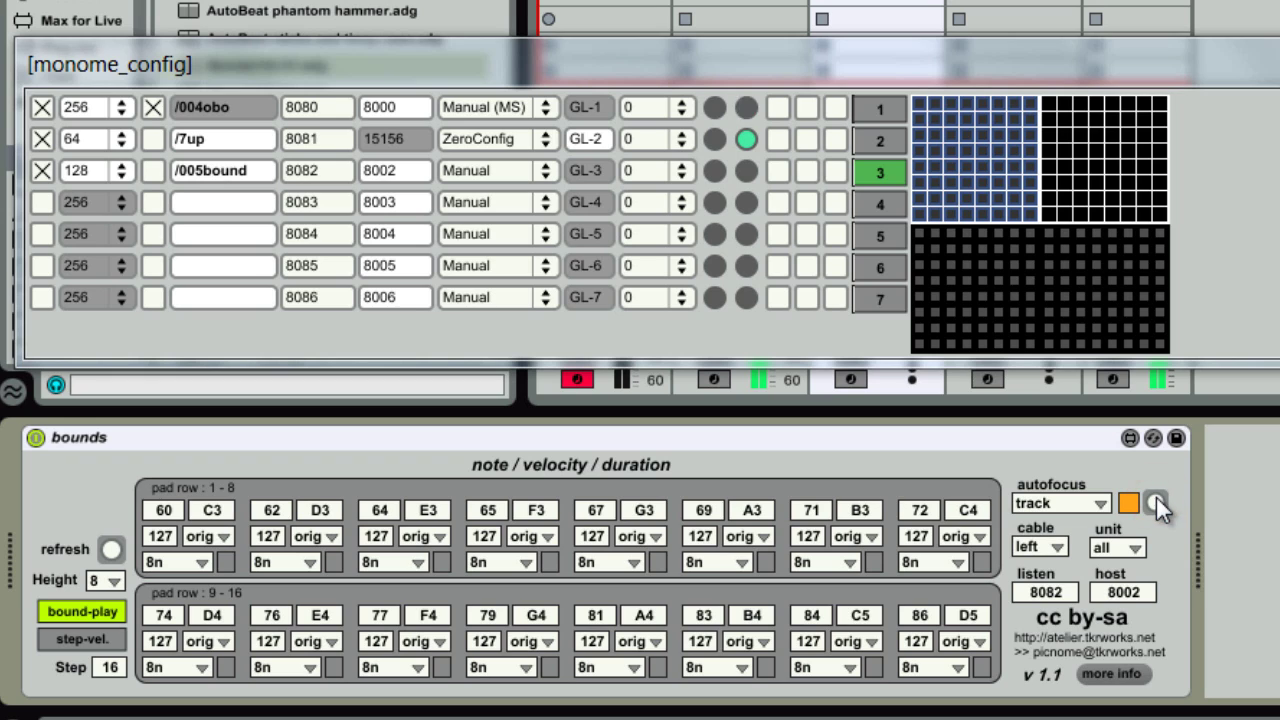
click(154, 171)
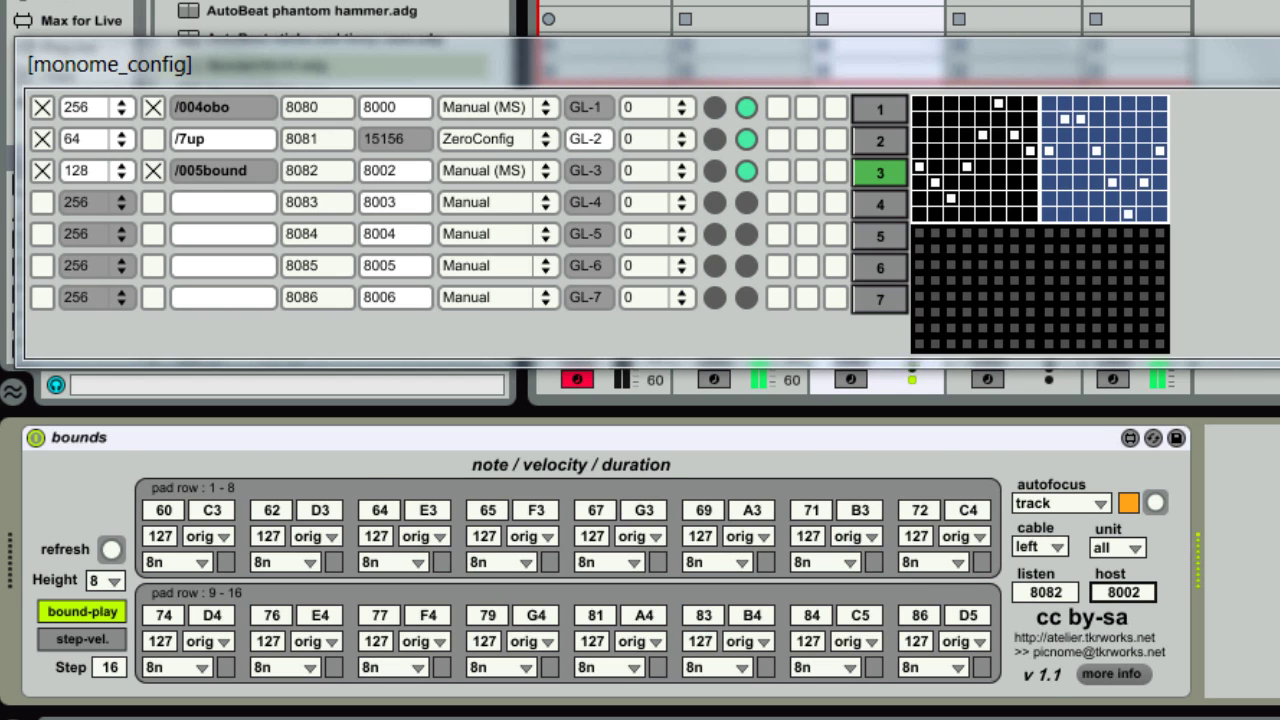
- Show the Gridlock device, raise the monome_config window and view the third virtual monome's connection type options
click(1013, 390)
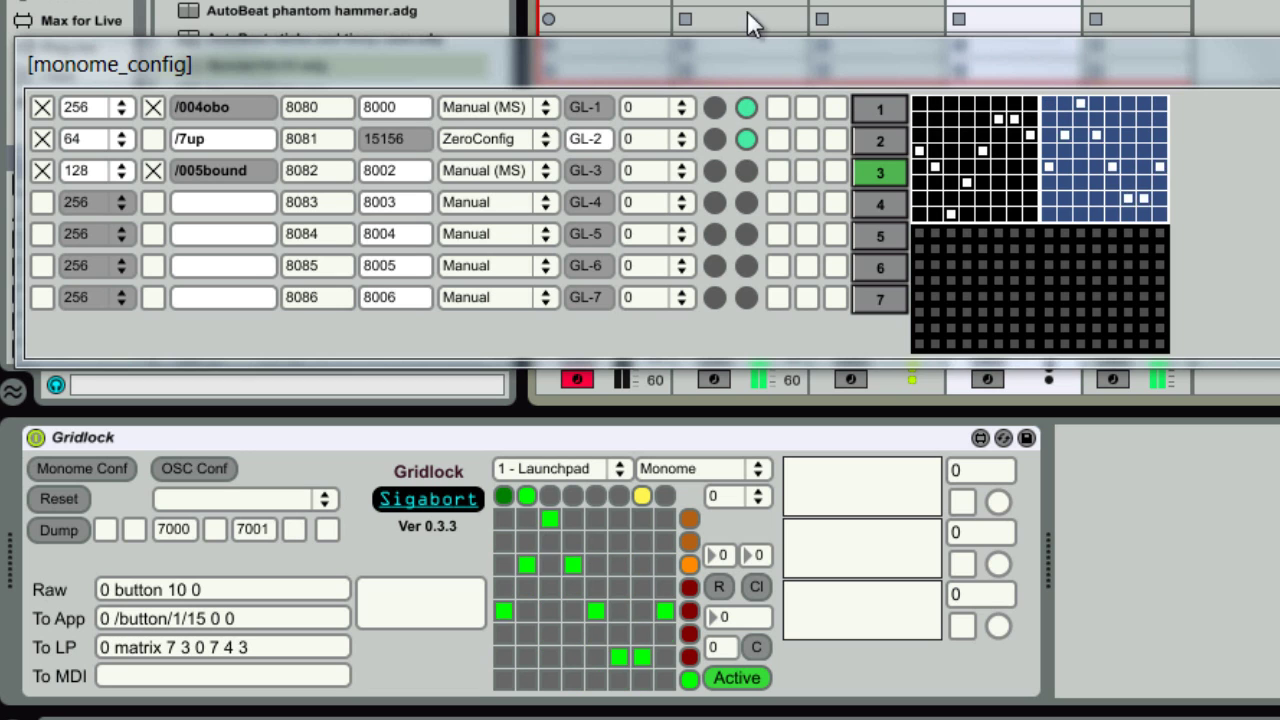
drag(715, 59, 728, 17)
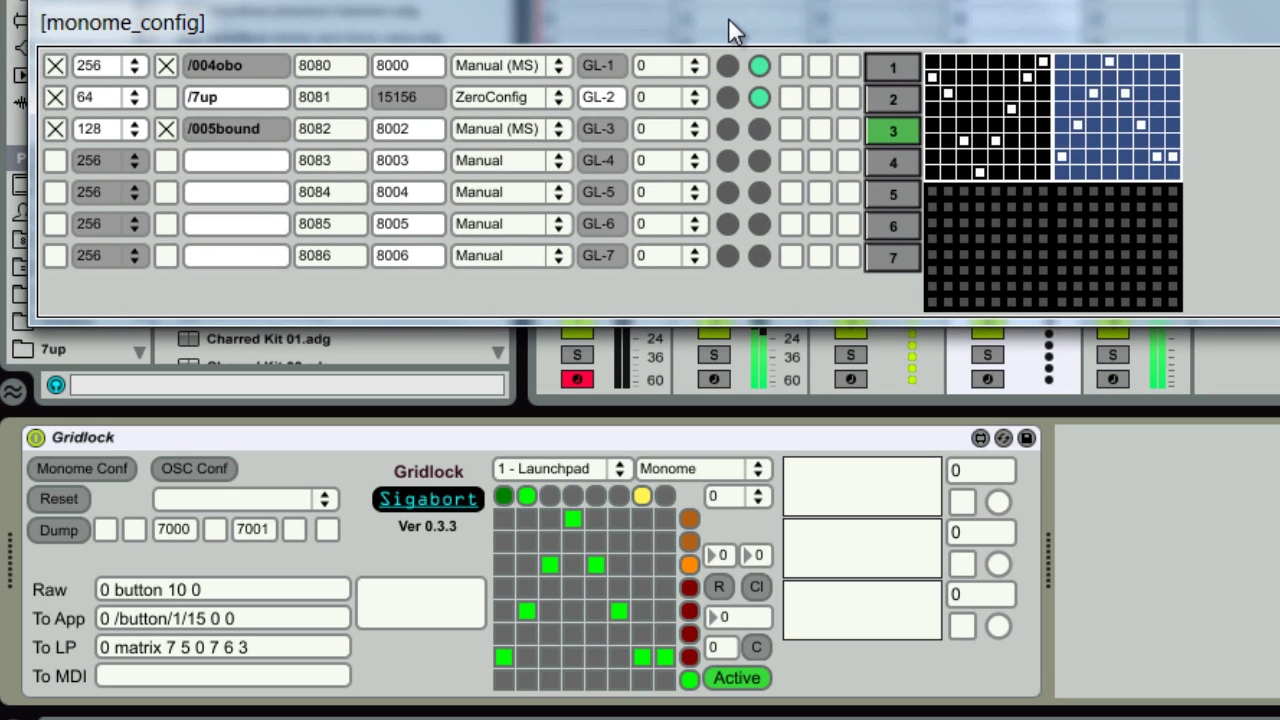
click(557, 129)
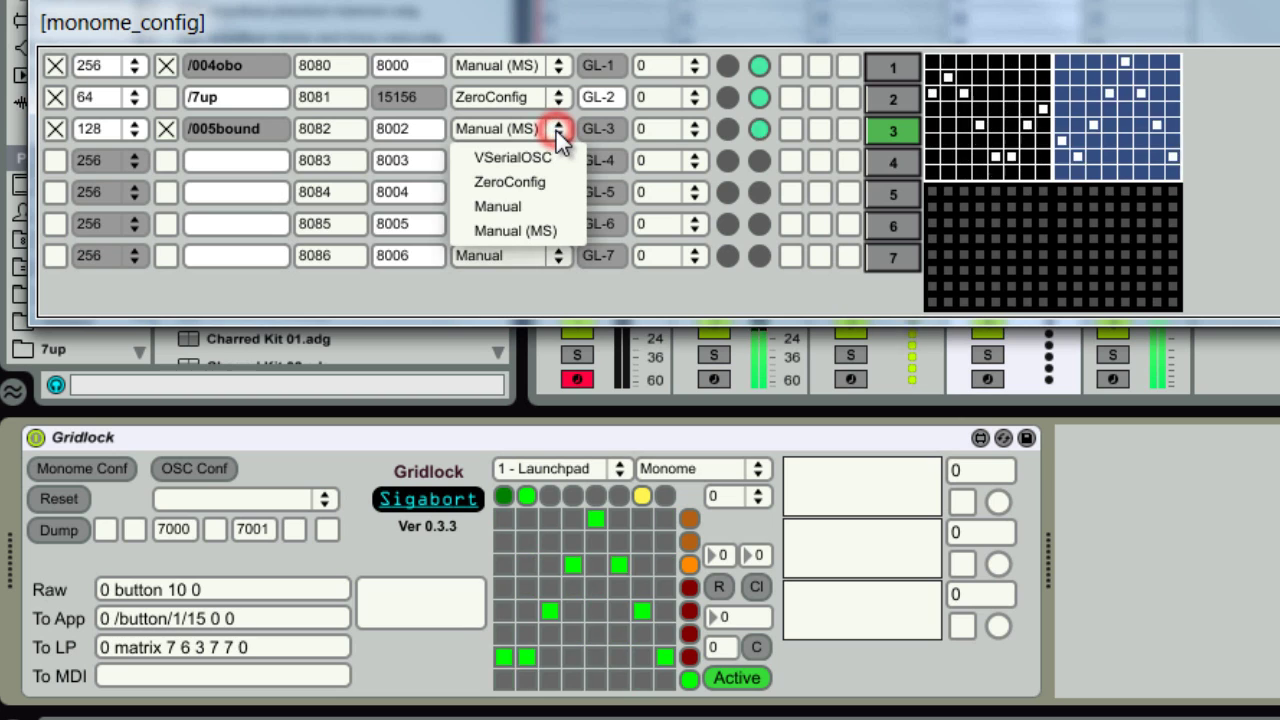
click(556, 128)
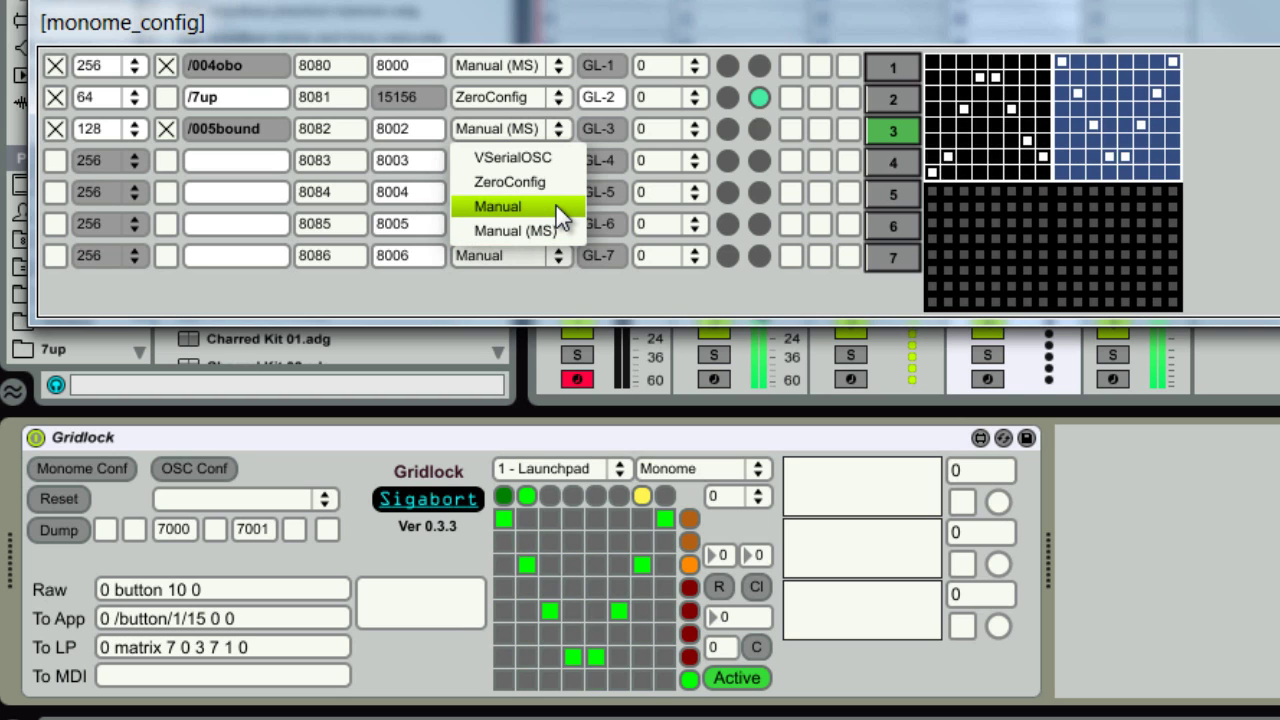
click(536, 22)
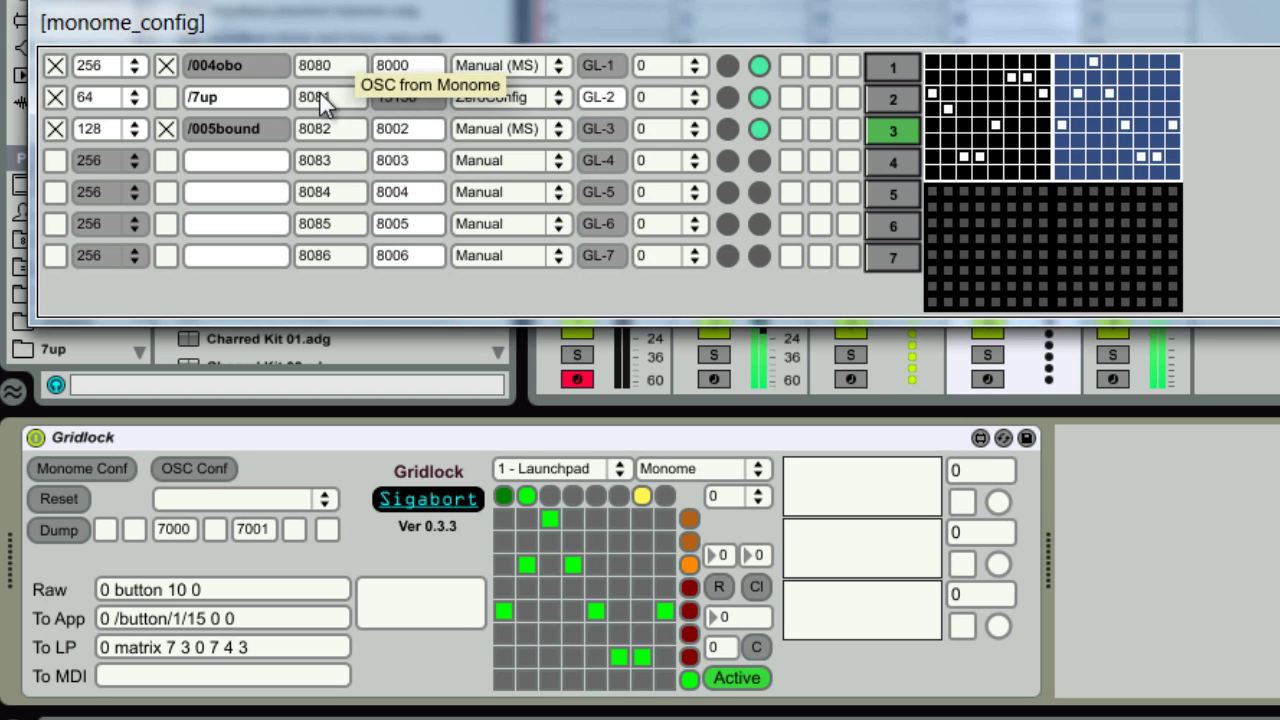
- Change the ports to 8083 and 8003 for both the third virtual monome and the bounds device
click(349, 139)
click(421, 136)
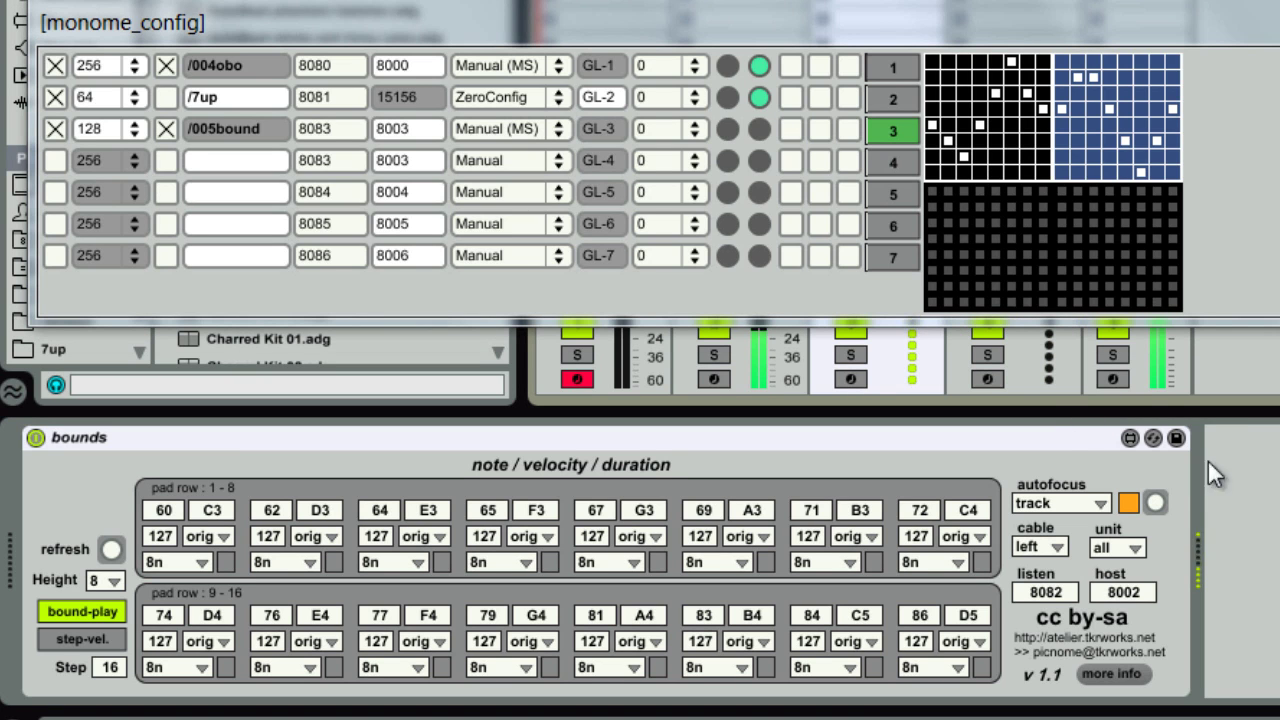
drag(1062, 596, 1127, 593)
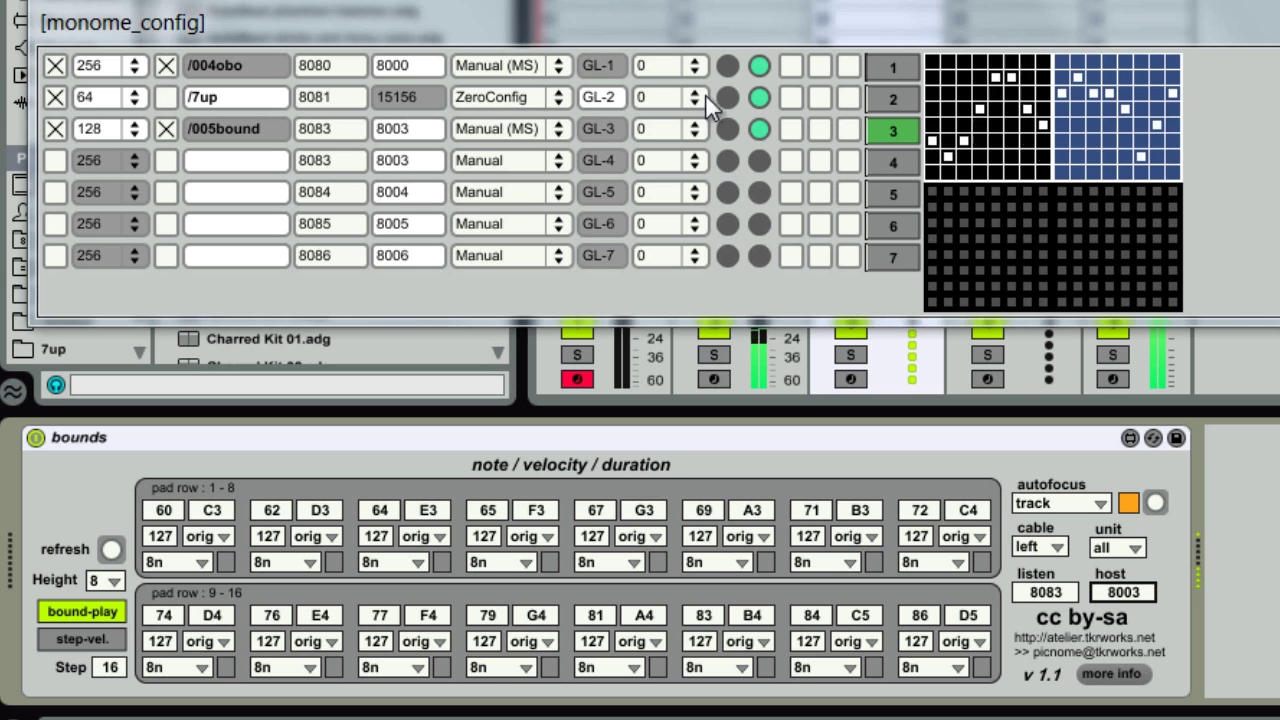
- View the first virtual monome's connection type options, and narrow the monome_config window and move it higher
click(556, 67)
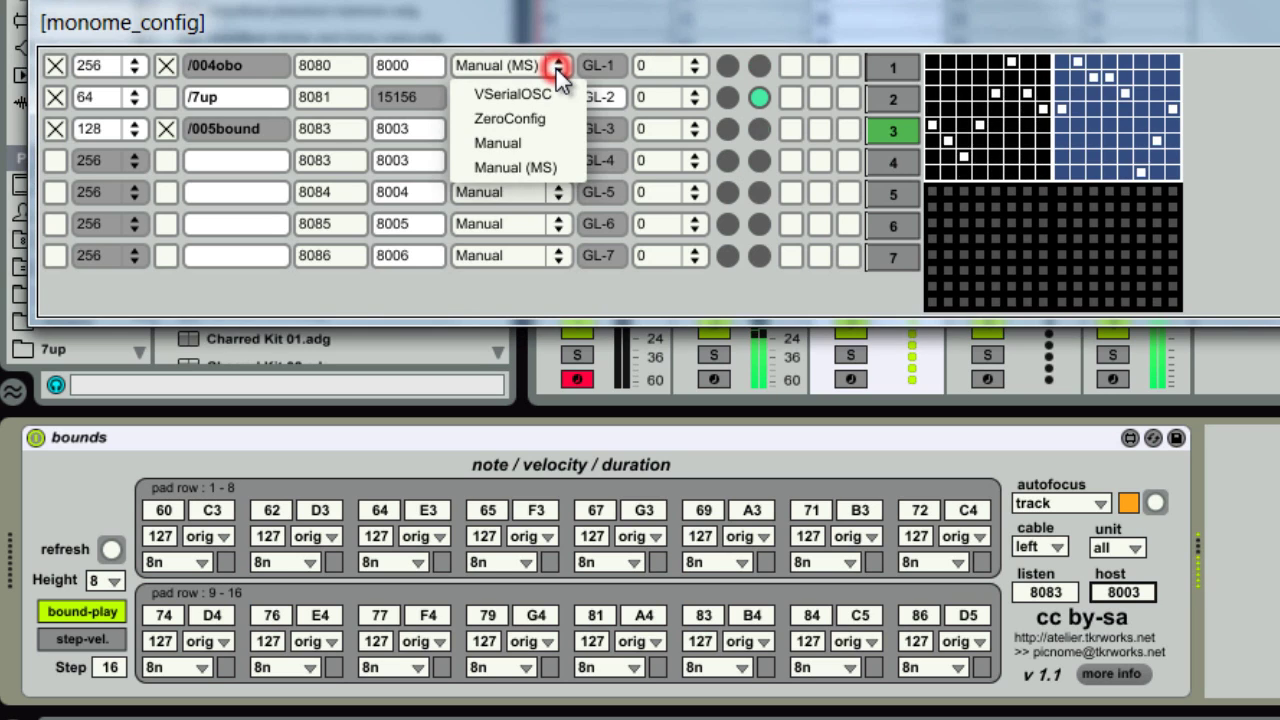
click(561, 13)
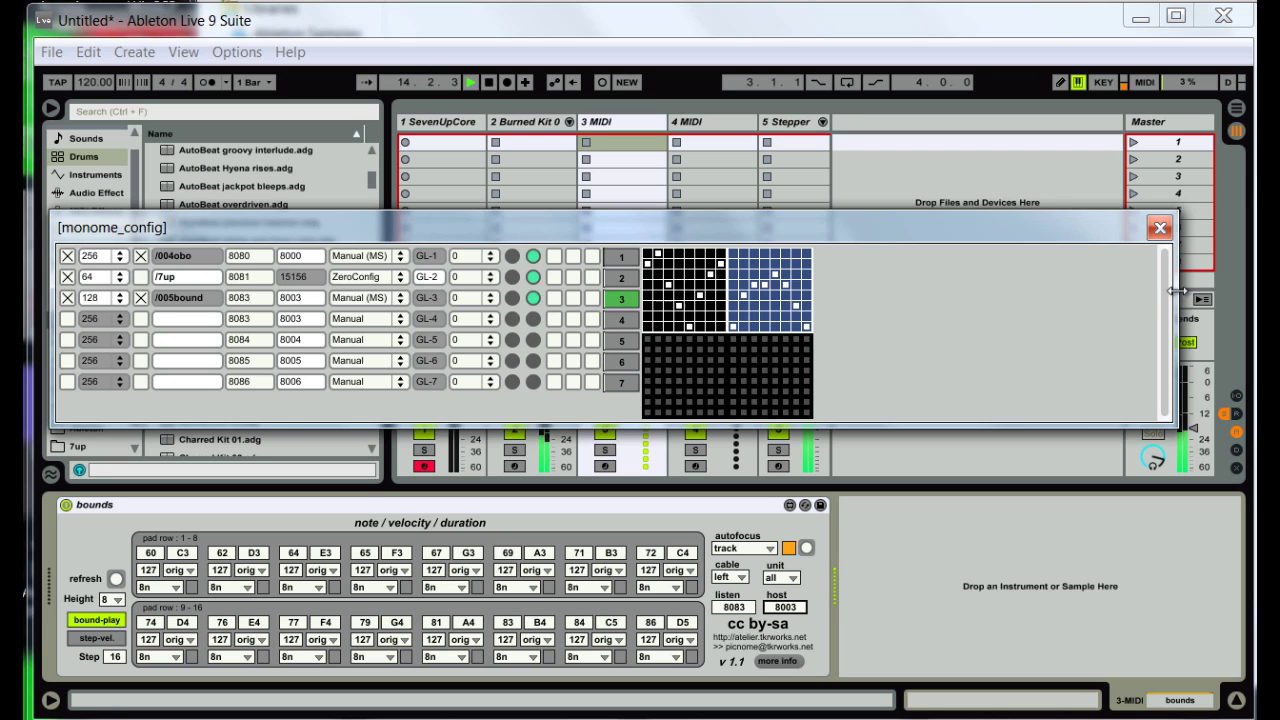
drag(1178, 300, 989, 321)
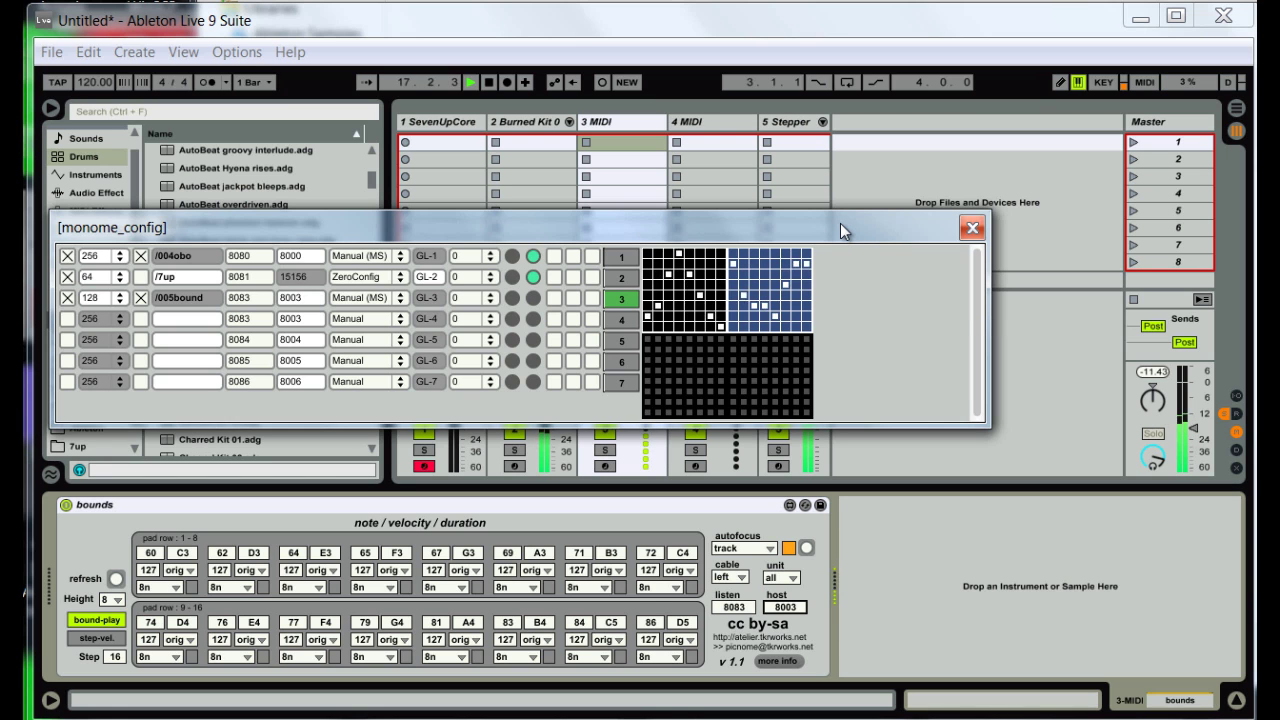
drag(836, 228, 829, 168)
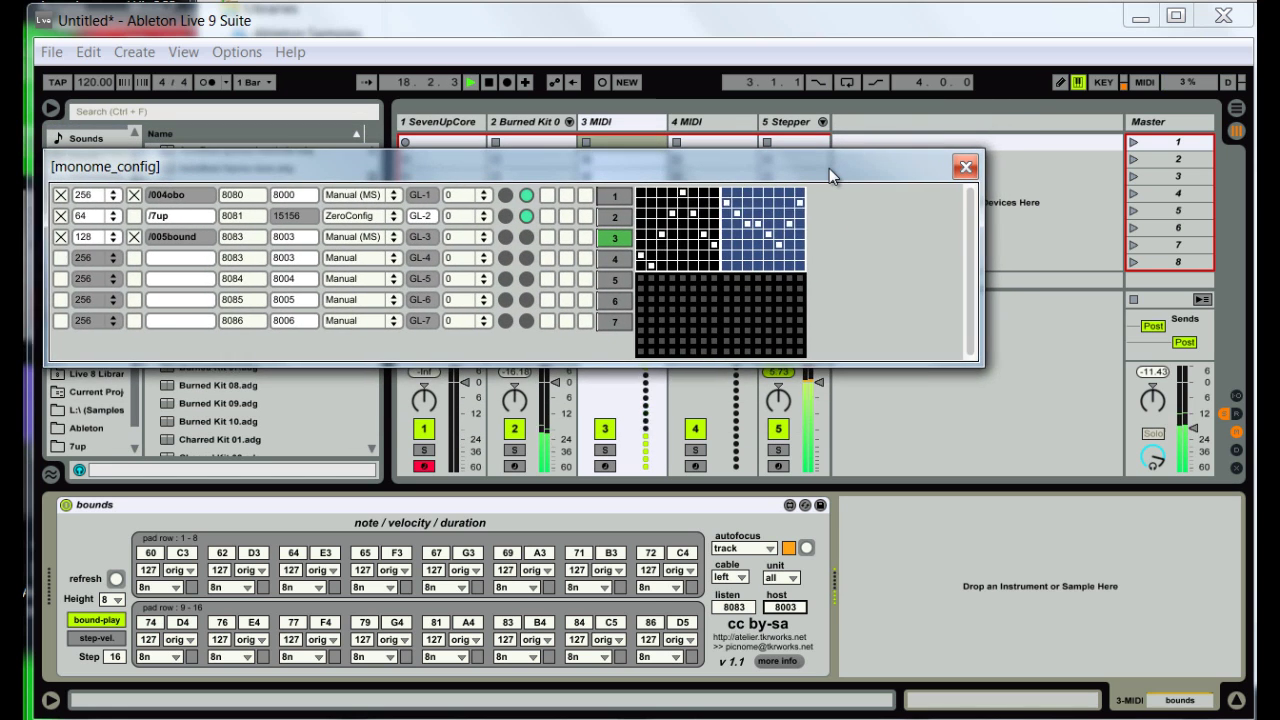